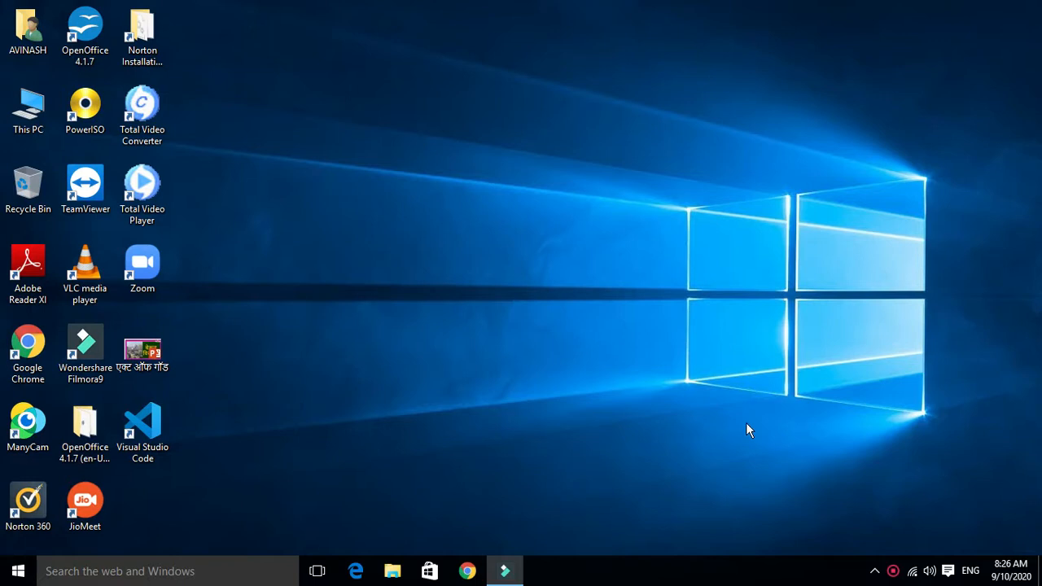
# Start OpenOffice from the desktop and create a new text document
pyautogui.doubleClick(91, 57)
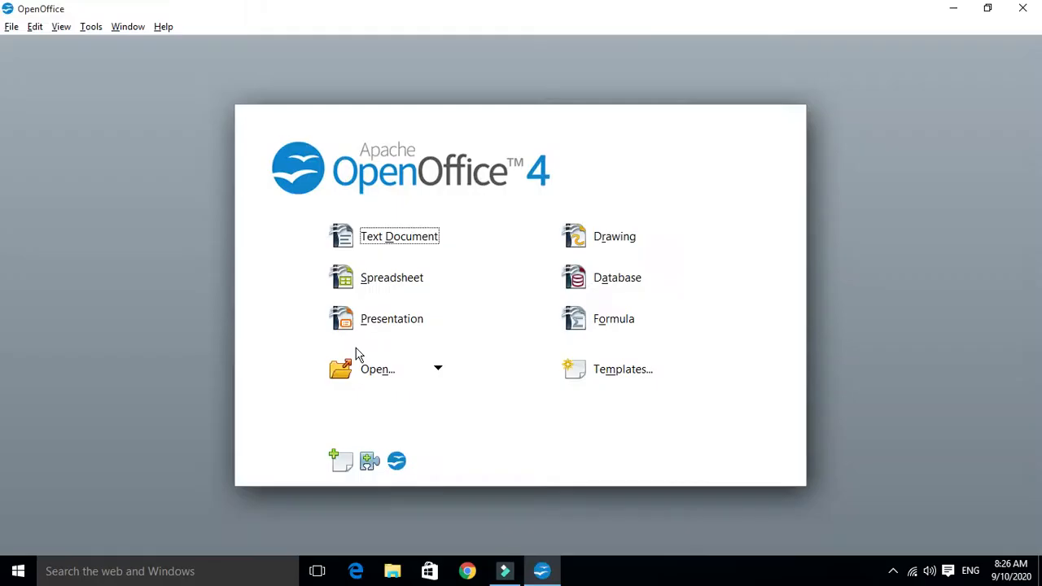
pyautogui.click(417, 243)
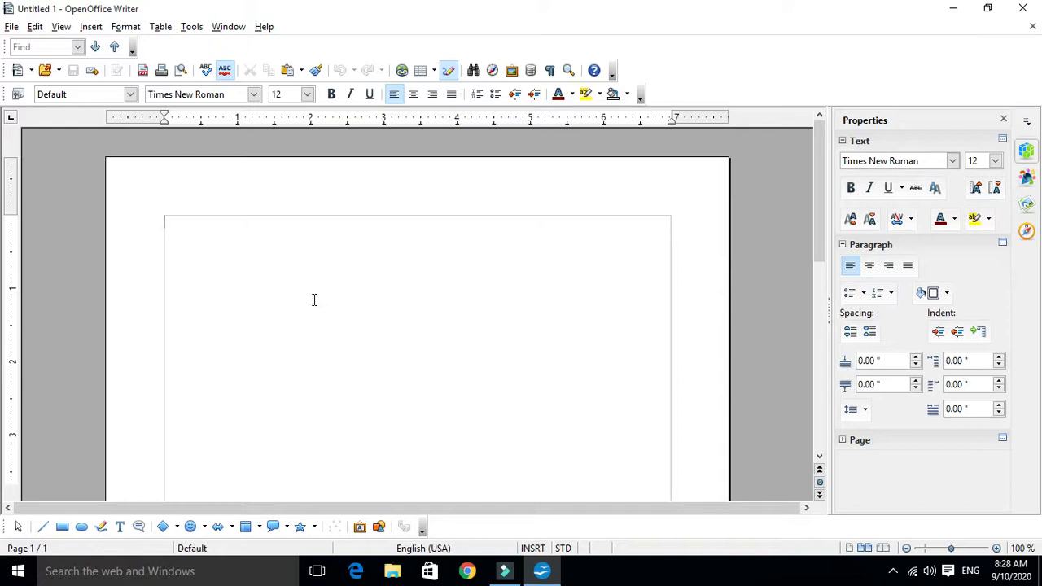
pyautogui.scroll(-10, 306, 309)
pyautogui.scroll(10, 318, 383)
pyautogui.scroll(-5, 316, 376)
pyautogui.scroll(-6, 316, 375)
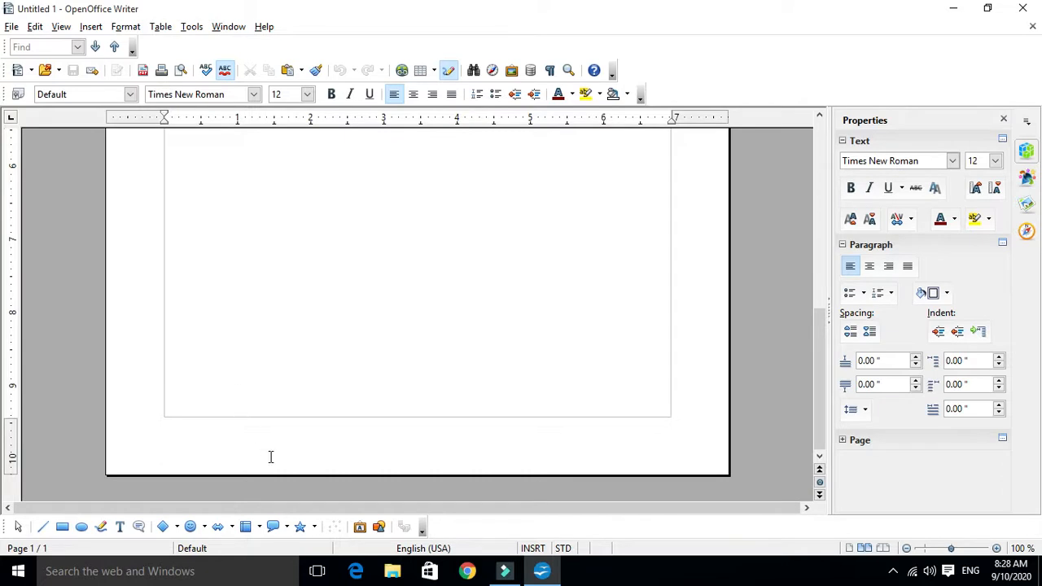
pyautogui.scroll(10, 355, 403)
pyautogui.scroll(-10, 358, 398)
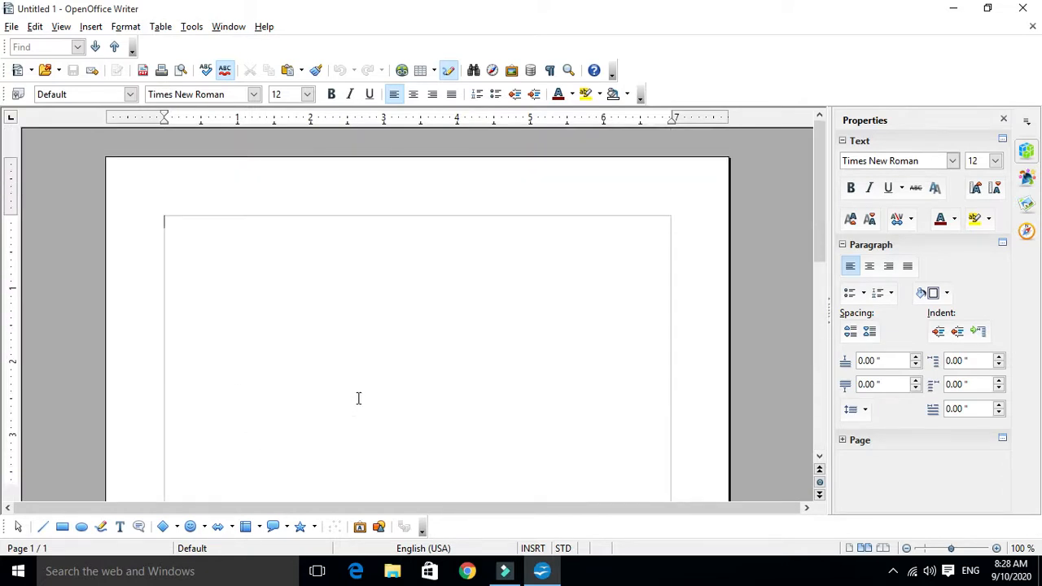
pyautogui.scroll(10, 298, 423)
pyautogui.scroll(-5, 358, 482)
pyautogui.scroll(-2, 359, 482)
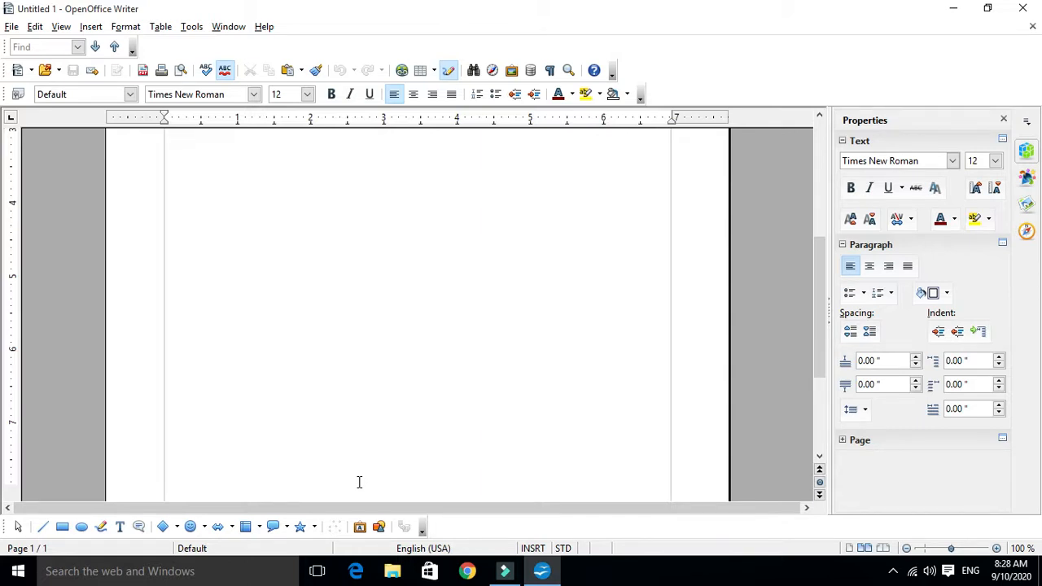
pyautogui.hotkey('ctrl', 'Return')
pyautogui.press('BackSpace')
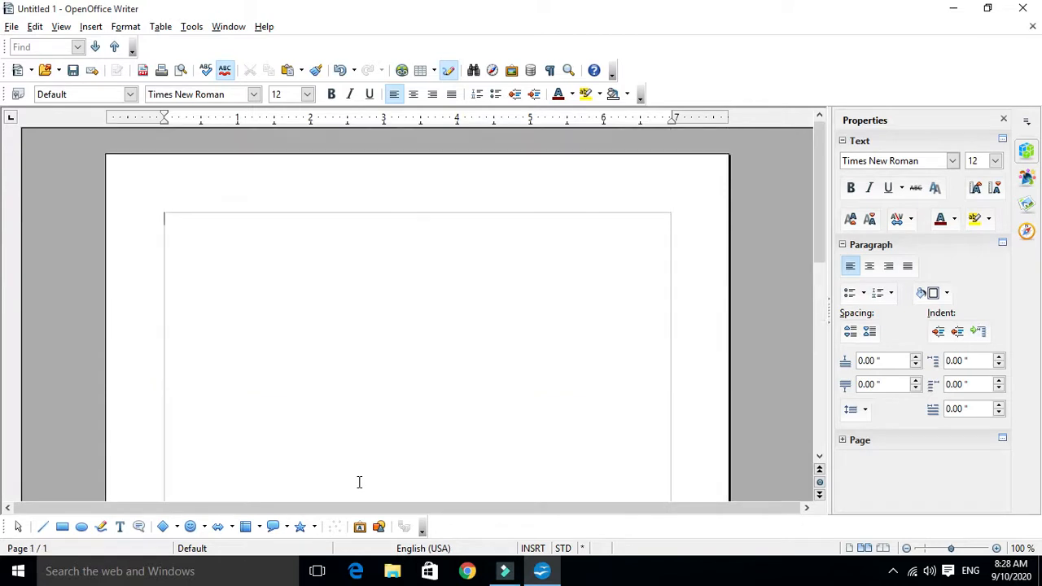
pyautogui.hotkey('ctrl', 'z')
# Search Windows for "key" and open the On-Screen Keyboard
pyautogui.click(94, 575)
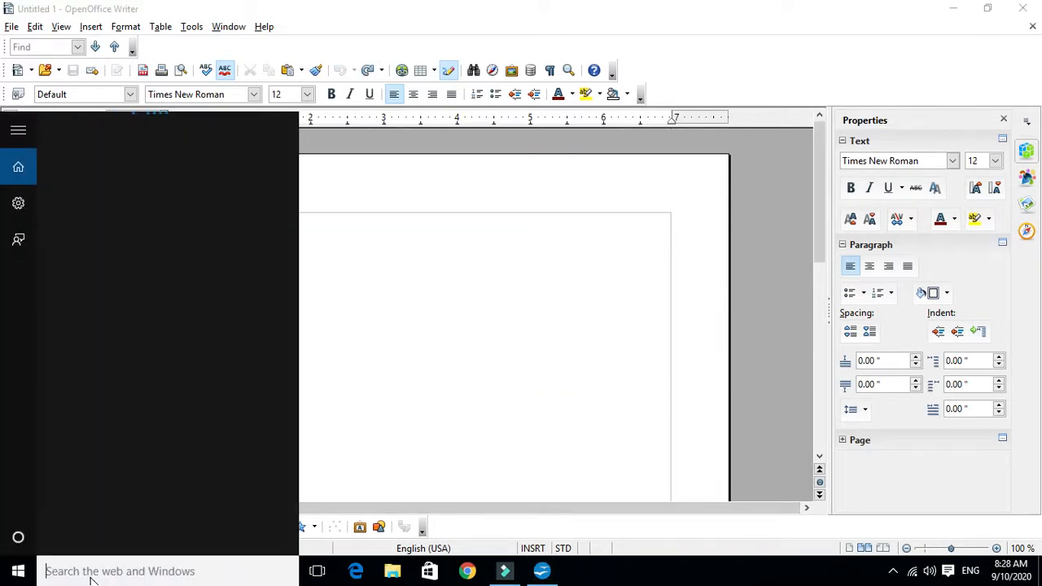
pyautogui.write('ke')
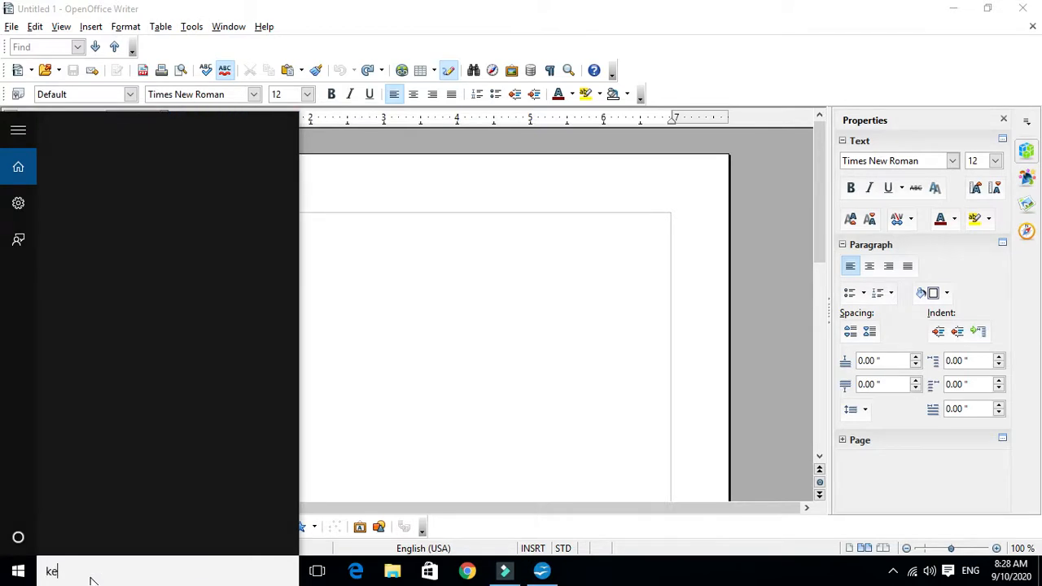
pyautogui.write('y')
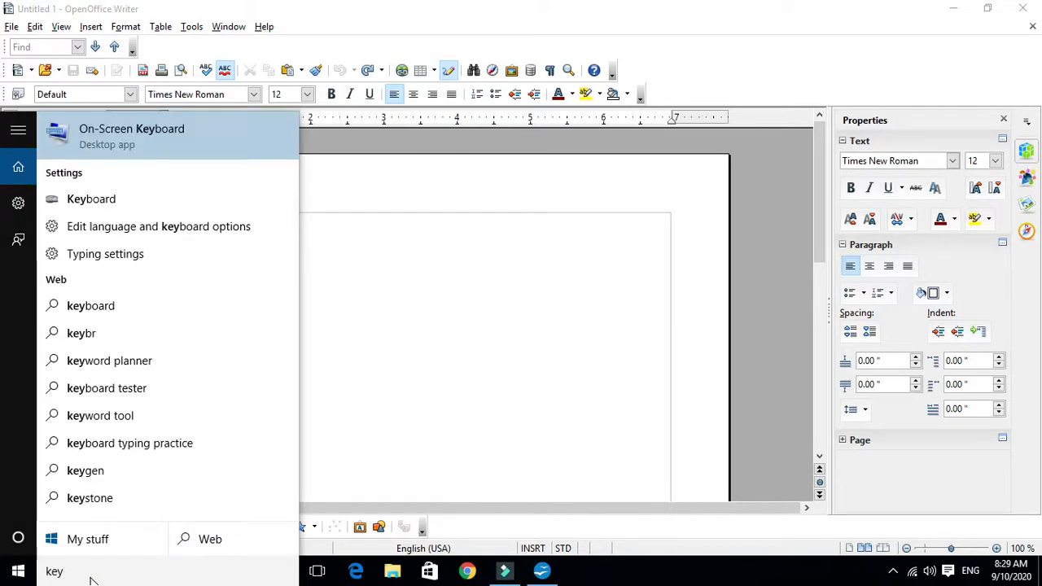
pyautogui.press('Escape')
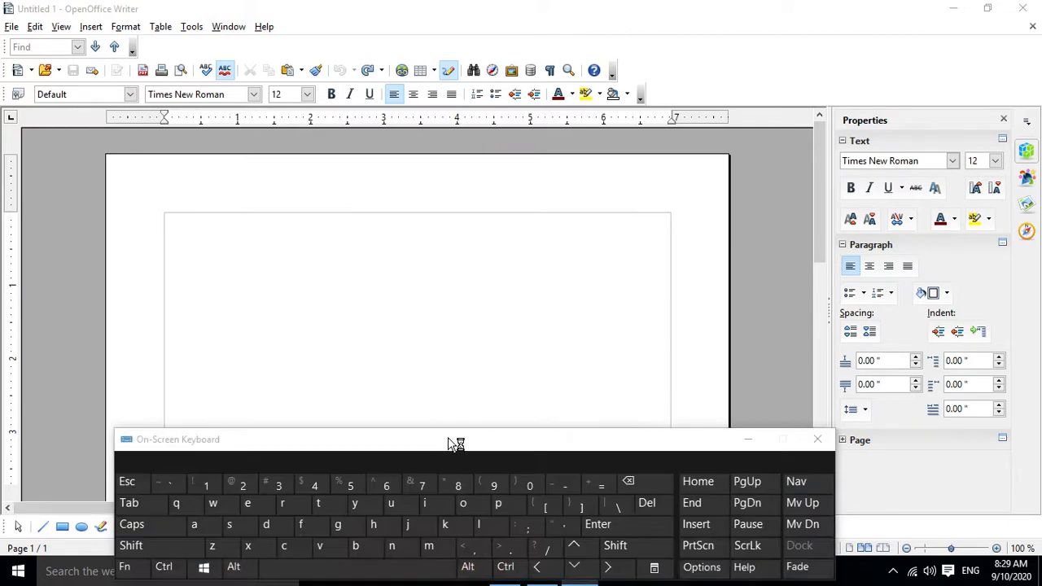
# Insert a page break at the start of the blank document using the On-Screen Keyboard, and minimise the keyboard
pyautogui.click(320, 283)
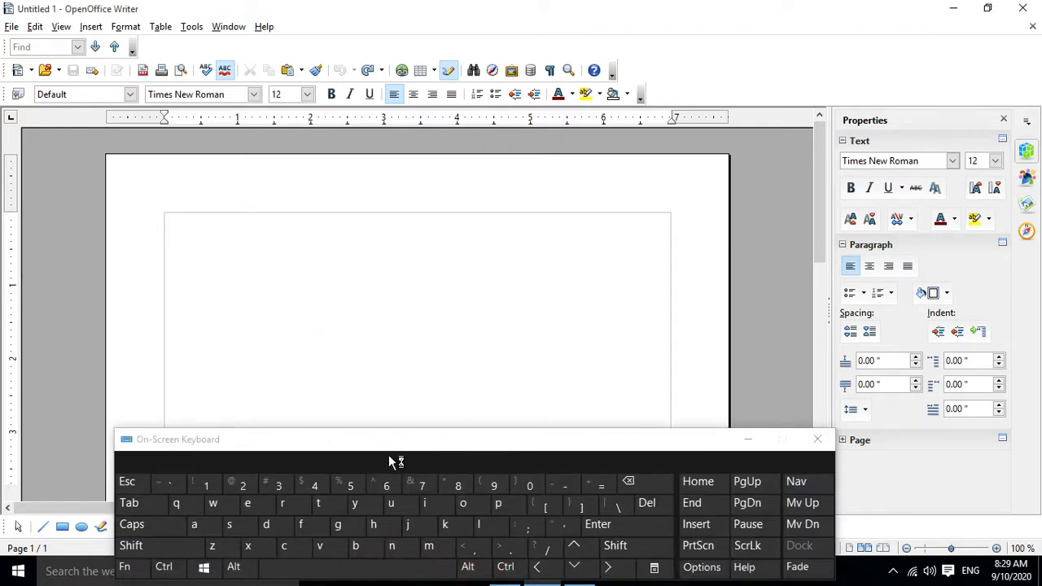
pyautogui.scroll(-10, 787, 283)
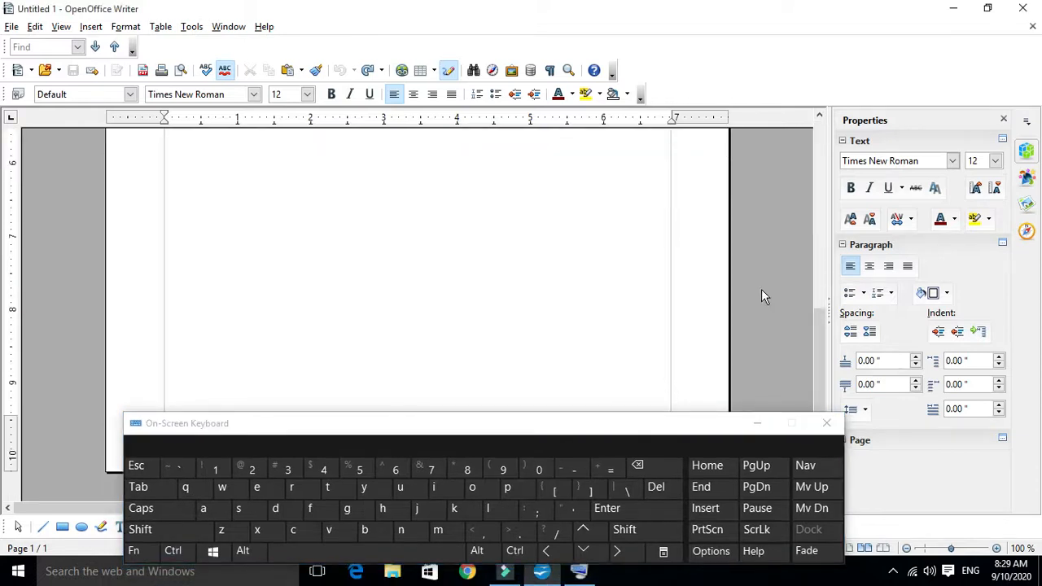
pyautogui.scroll(10, 574, 391)
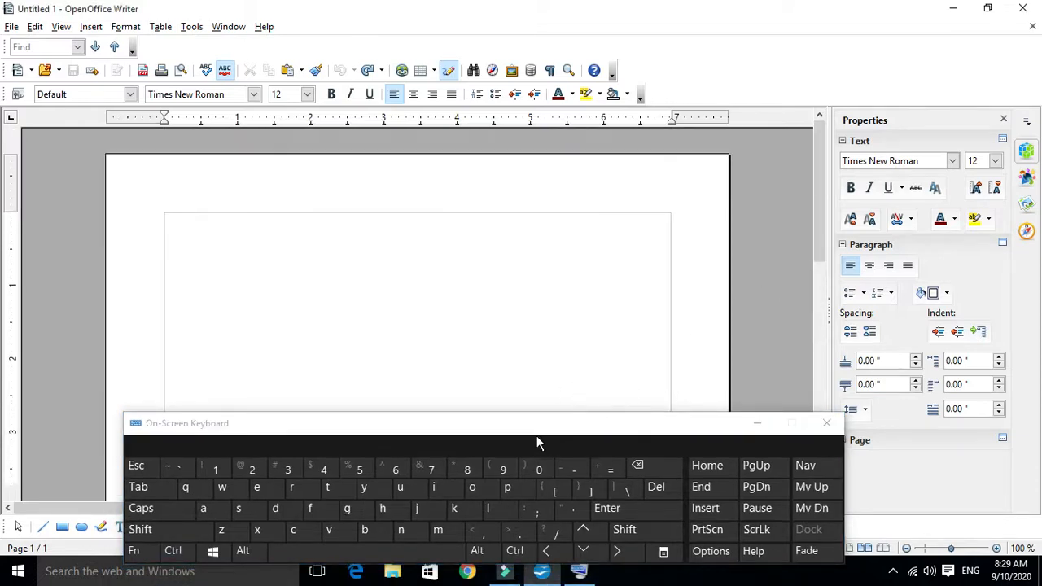
pyautogui.moveTo(538, 436); pyautogui.dragTo(544, 401)
pyautogui.click(524, 519)
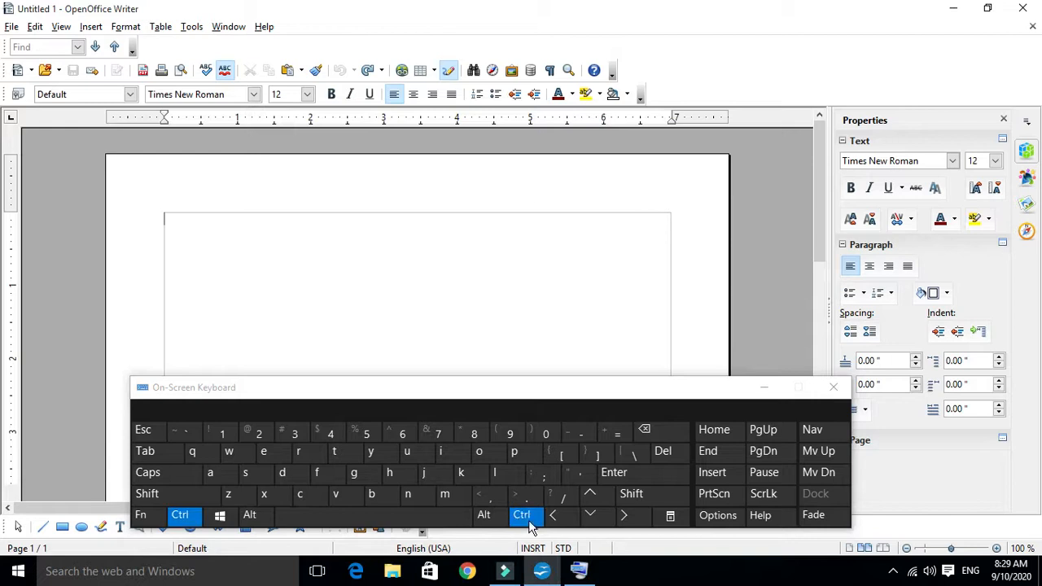
pyautogui.click(664, 473)
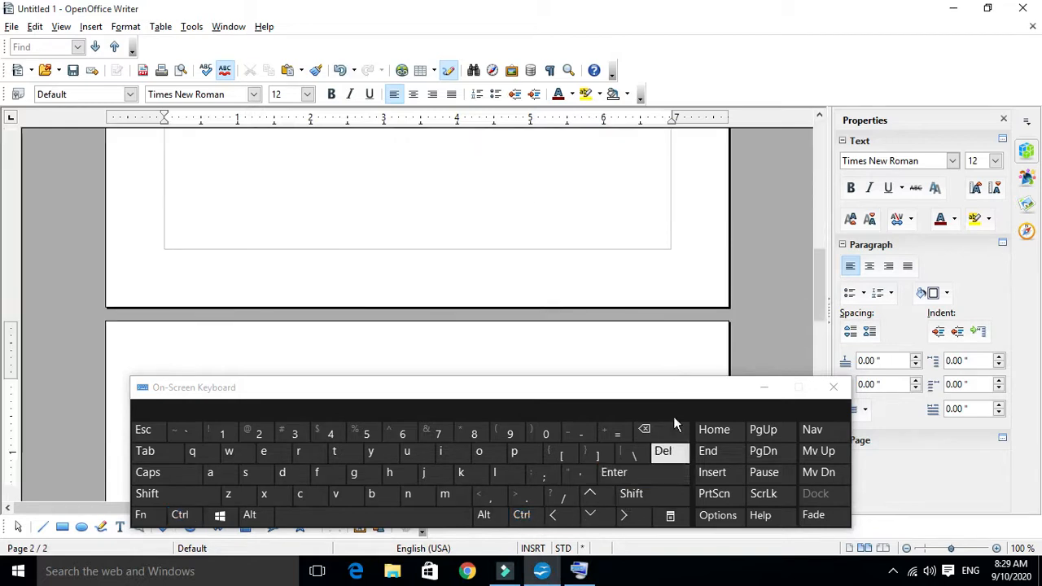
pyautogui.click(763, 389)
# Enter the title line "PART A: EMPLOYABLITY SKILL" at the start of page 2
pyautogui.moveTo(819, 289); pyautogui.dragTo(757, 323)
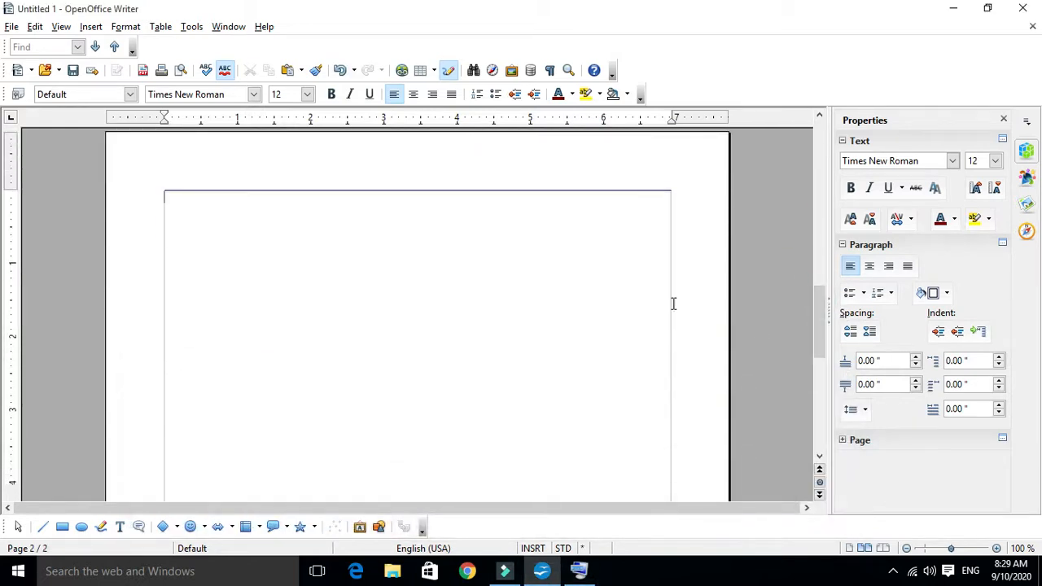
pyautogui.scroll(10, 307, 261)
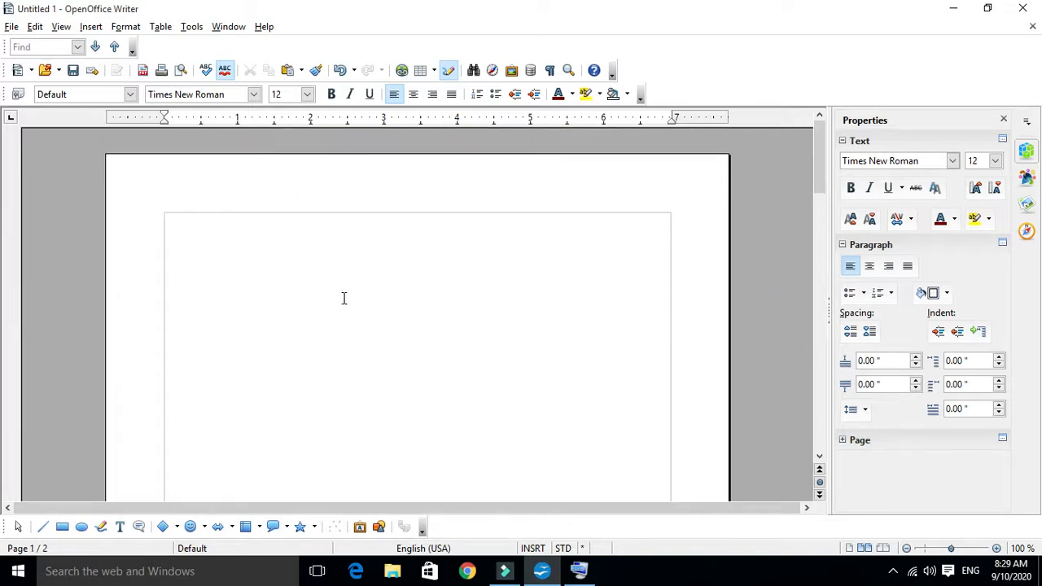
pyautogui.scroll(-10, 345, 324)
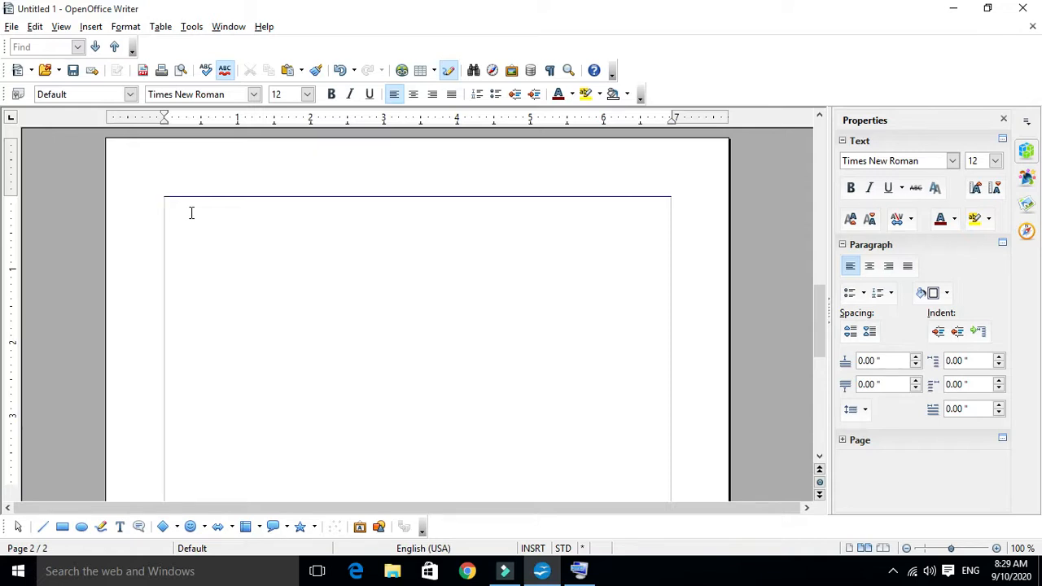
pyautogui.write('PART A: EMPLOYABLITY SKILL')
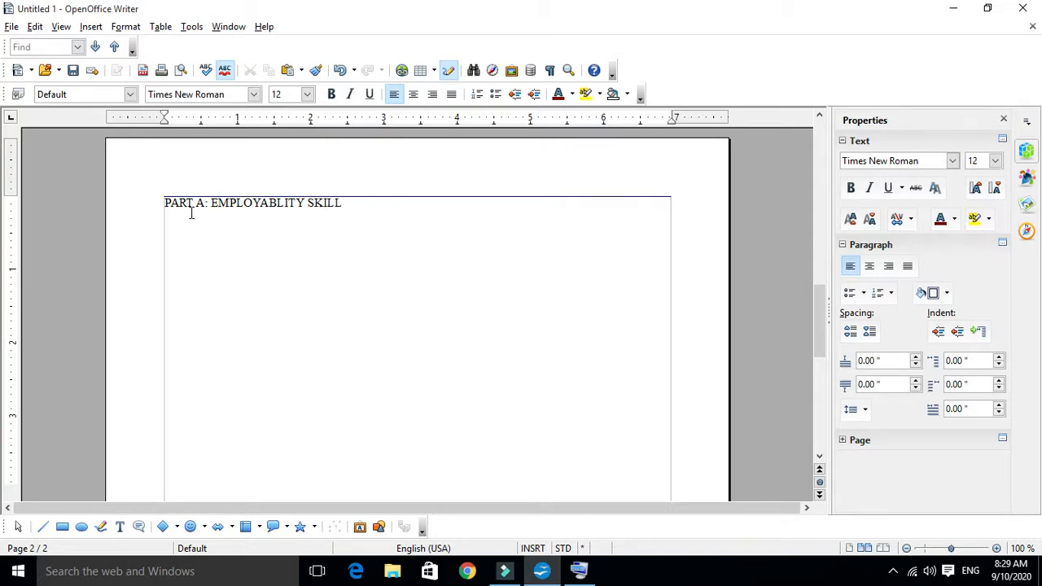
# Add the line "Unit 1 – communication skill" below the title on page 2
pyautogui.press('Return')
pyautogui.write('Unit')
pyautogui.write('1')
pyautogui.write(' -')
pyautogui.write(' co,')
pyautogui.press('BackSpace')
pyautogui.press('BackSpace')
pyautogui.write('mmunication skill')
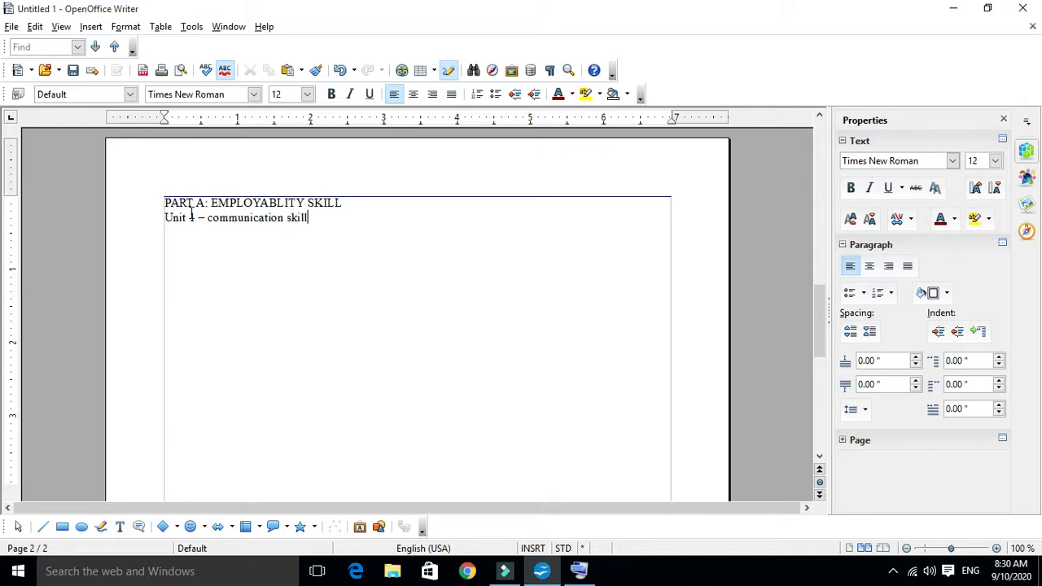
# Add the line "Session 1 : About communication" below the unit line
pyautogui.press('Return')
pyautogui.write('Session 1 : T')
pyautogui.press('BackSpace')
pyautogui.write('About c')
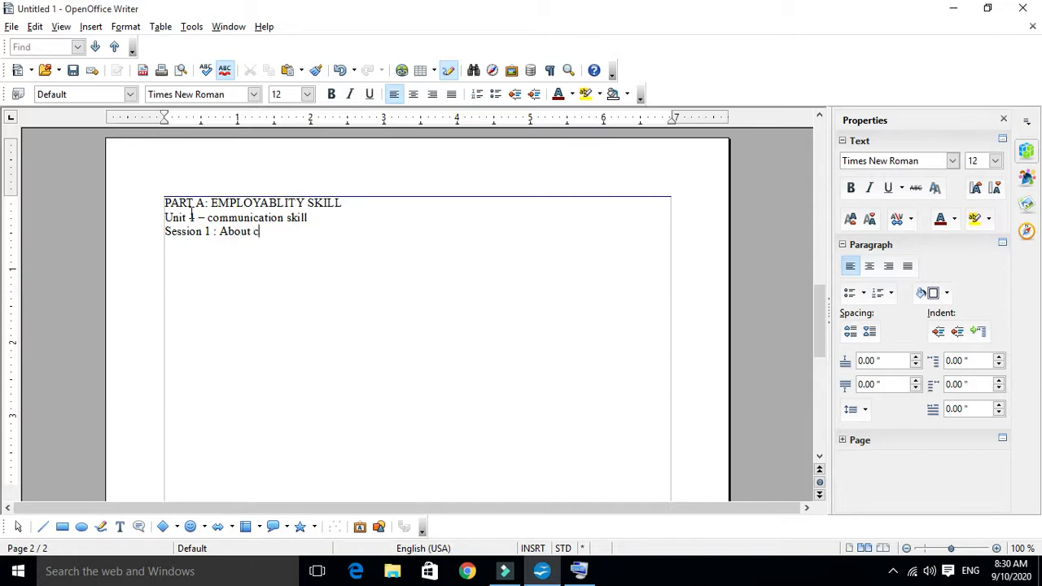
pyautogui.write('ommunicatio')
pyautogui.press('Return')
# Add the line "Session 2: Feedback" below the Session 1 line
pyautogui.press('Return')
pyautogui.write('Sess')
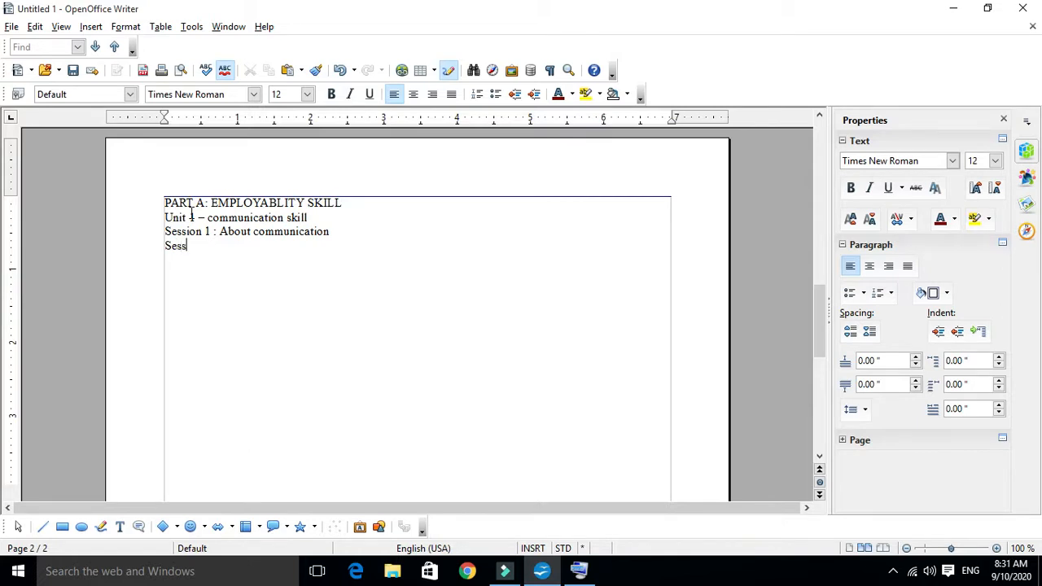
pyautogui.press('BackSpace')
pyautogui.press('BackSpace')
pyautogui.press('BackSpace')
pyautogui.press('BackSpace')
pyautogui.write('Session 2 :')
pyautogui.write('Feedback')
# Select the four text lines on page 2, show the full list of paragraph styles and look at the options for creating styles
pyautogui.moveTo(274, 246); pyautogui.dragTo(163, 179)
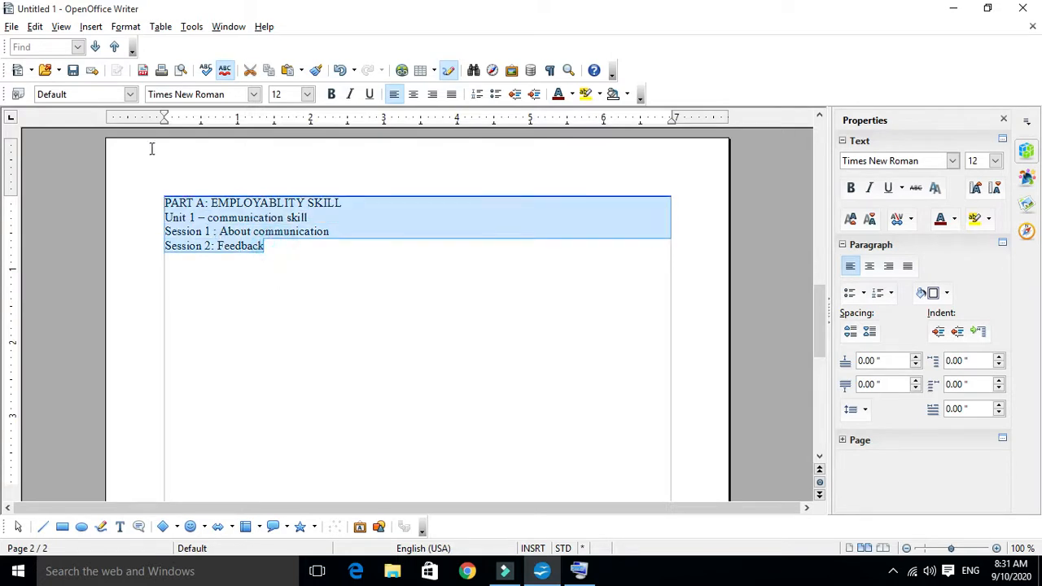
pyautogui.click(129, 95)
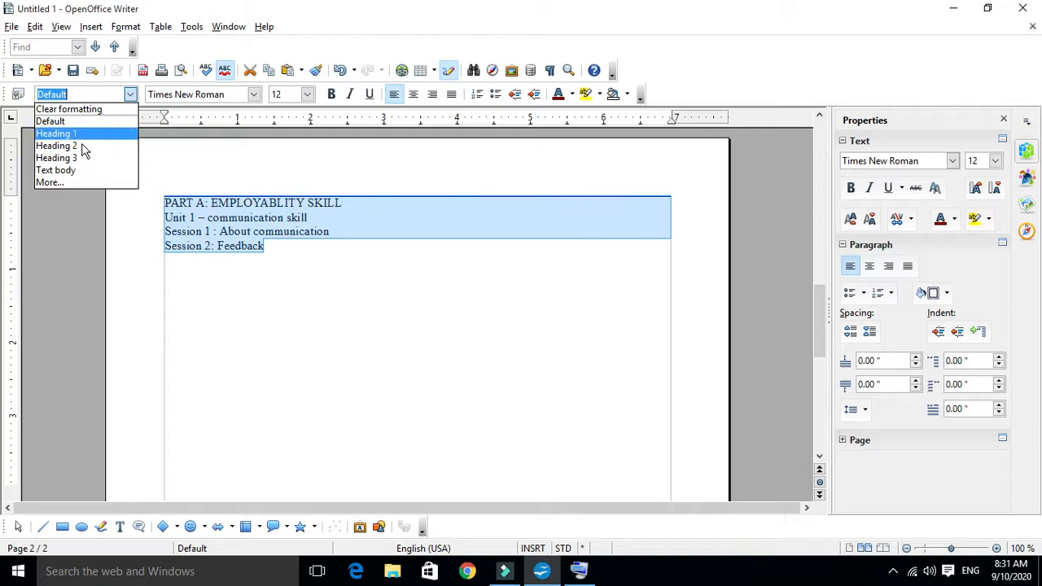
pyautogui.click(67, 182)
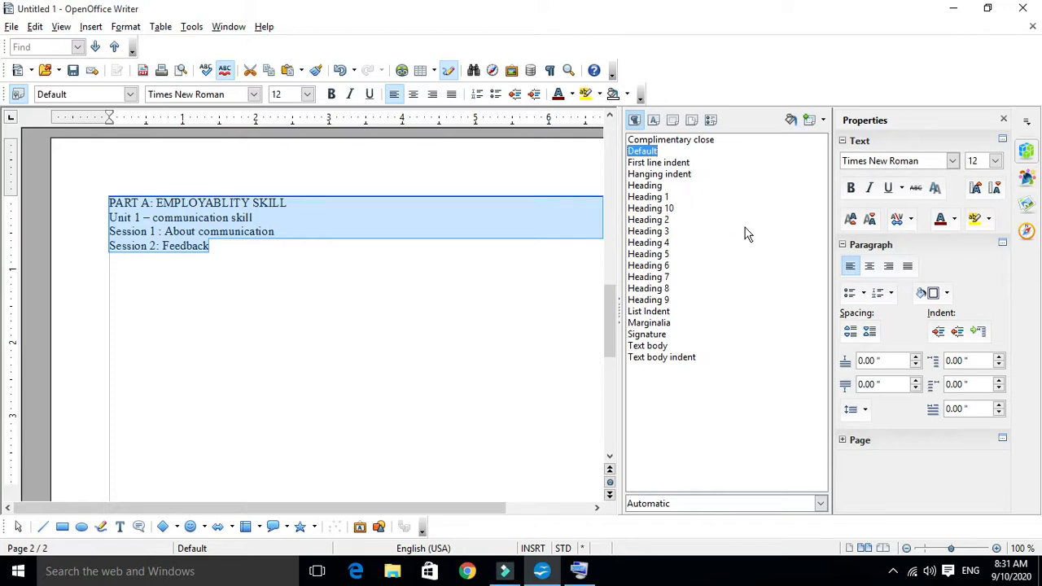
pyautogui.click(823, 121)
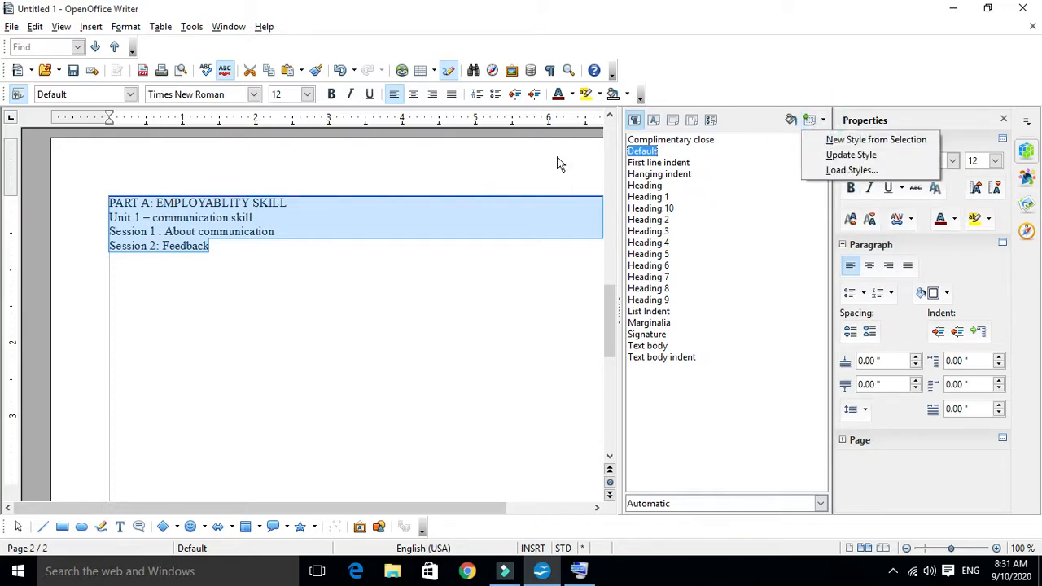
pyautogui.click(748, 114)
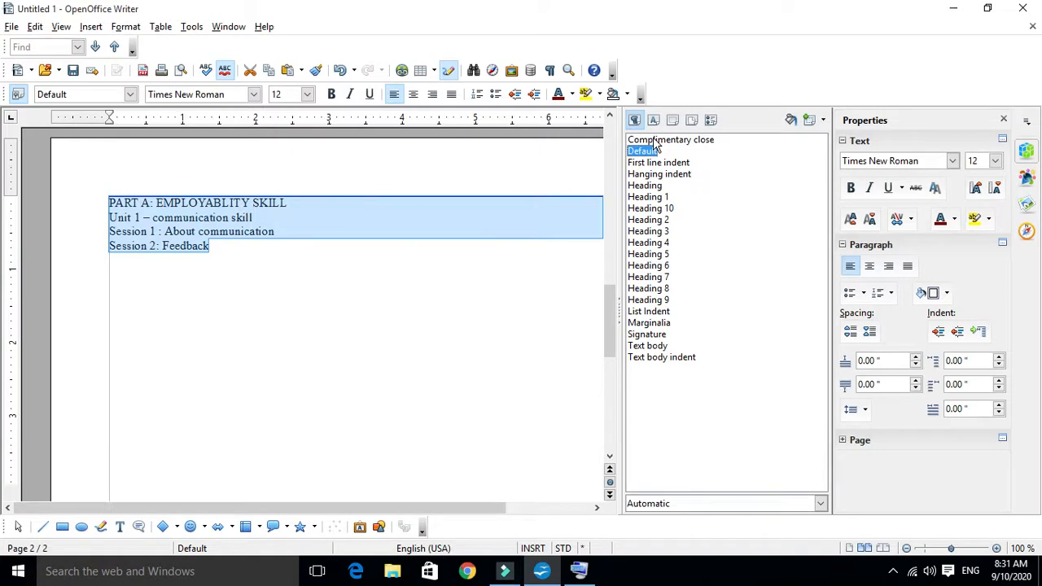
# Add the line "Session 3: Sentence" below the Session 2 line
pyautogui.click(195, 293)
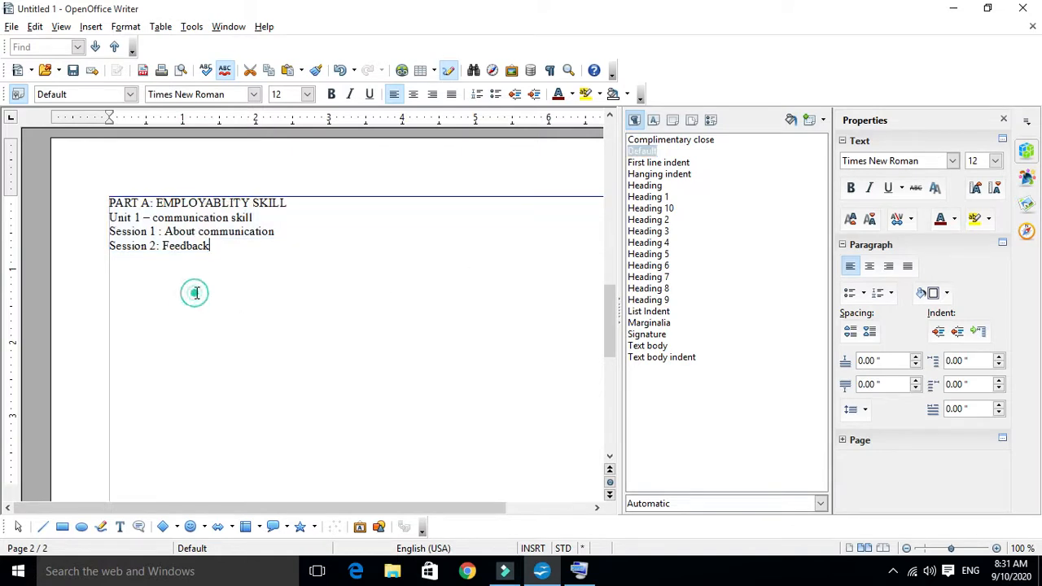
pyautogui.click(212, 247)
pyautogui.press('Return')
pyautogui.write('Session 3')
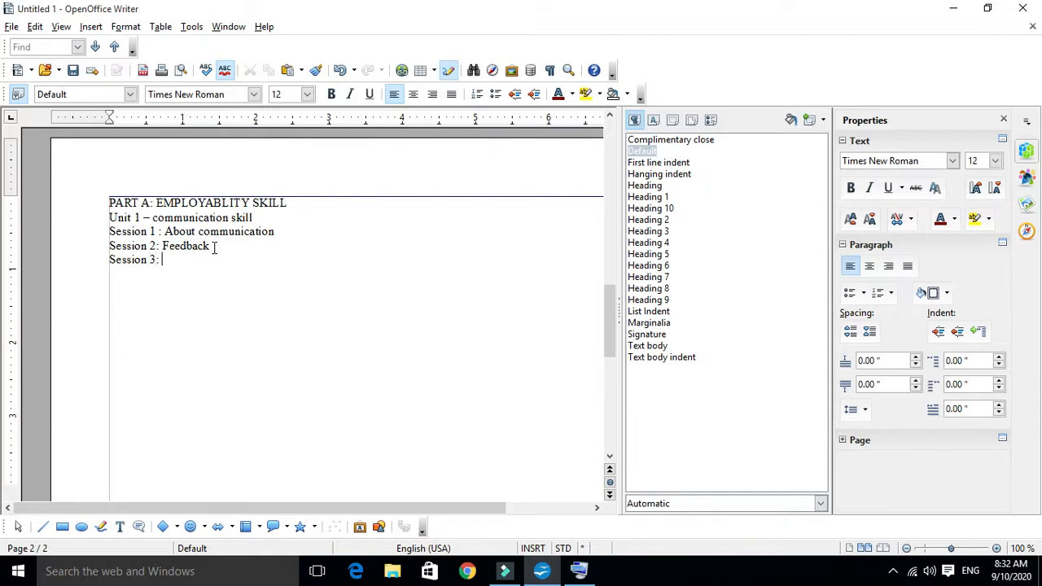
pyautogui.write(': Sentence')
# Insert a page break after the Session 3 line and enter "PART A: EMPLOYABILITY SKILL" at the start of page 3
pyautogui.scroll(3, 241, 288)
pyautogui.scroll(-2, 242, 288)
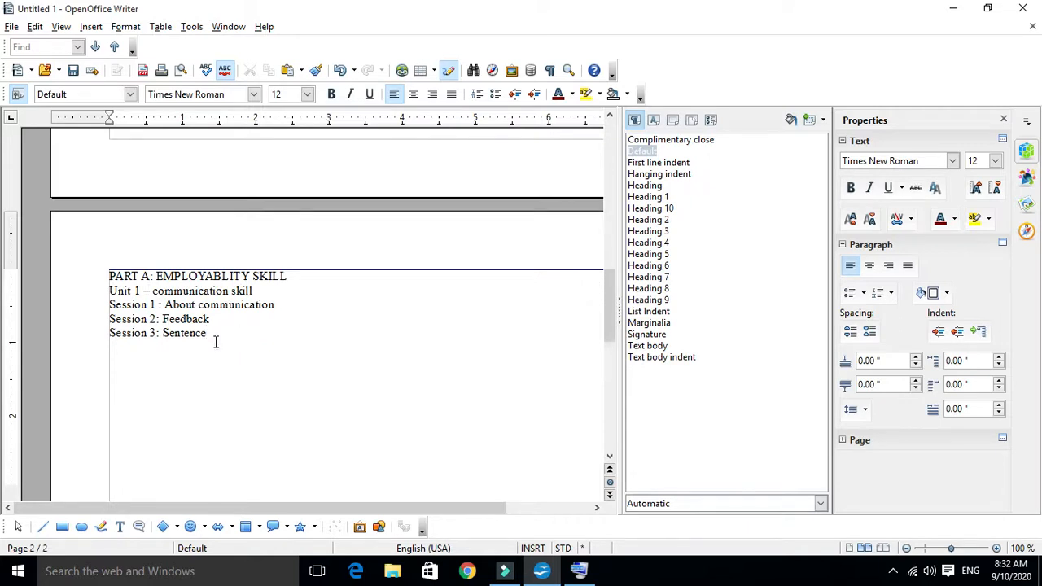
pyautogui.hotkey('ctrl', 'Return')
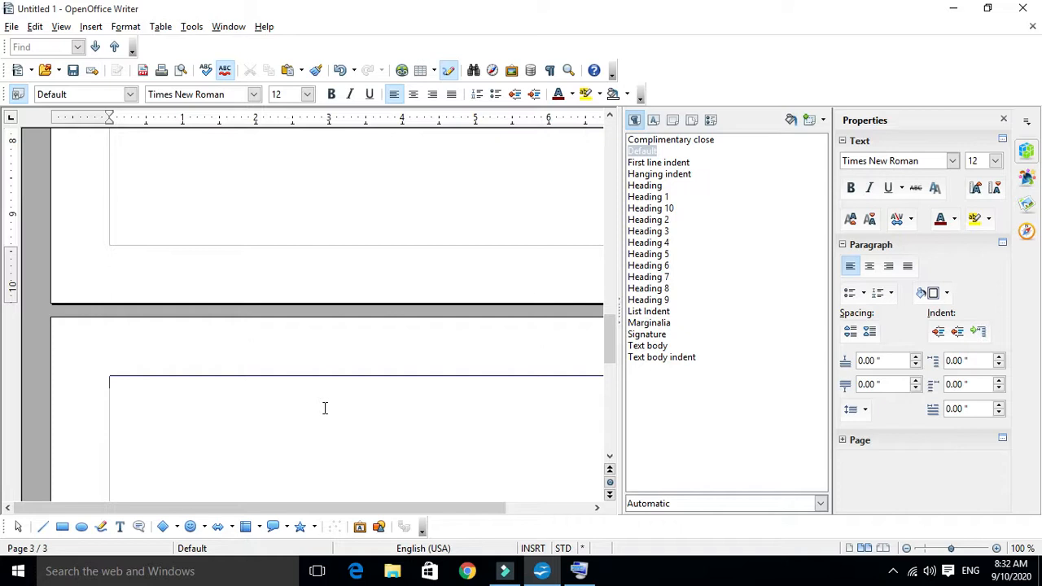
pyautogui.write('P')
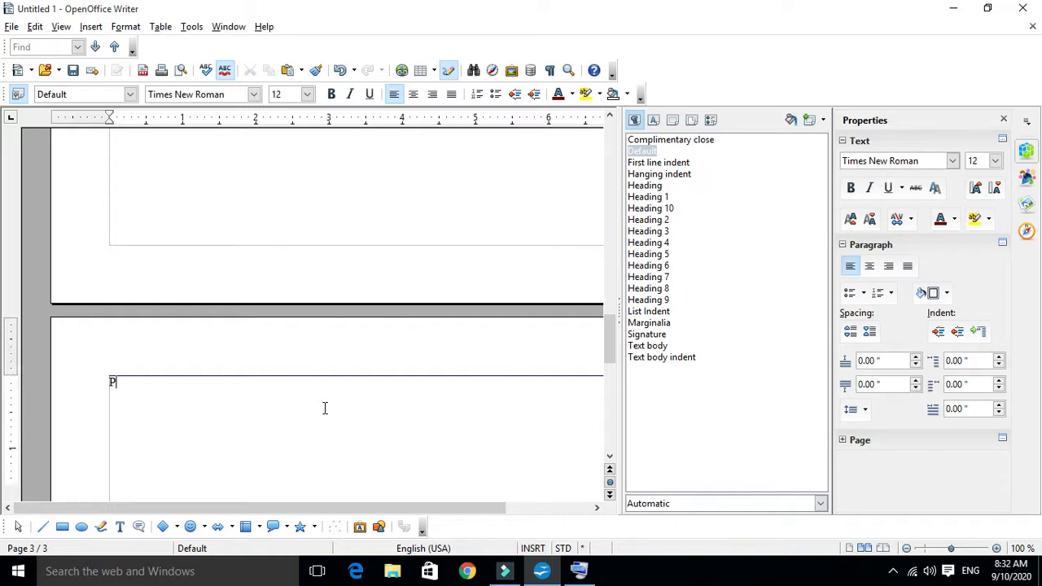
pyautogui.write('ART A: EMPL')
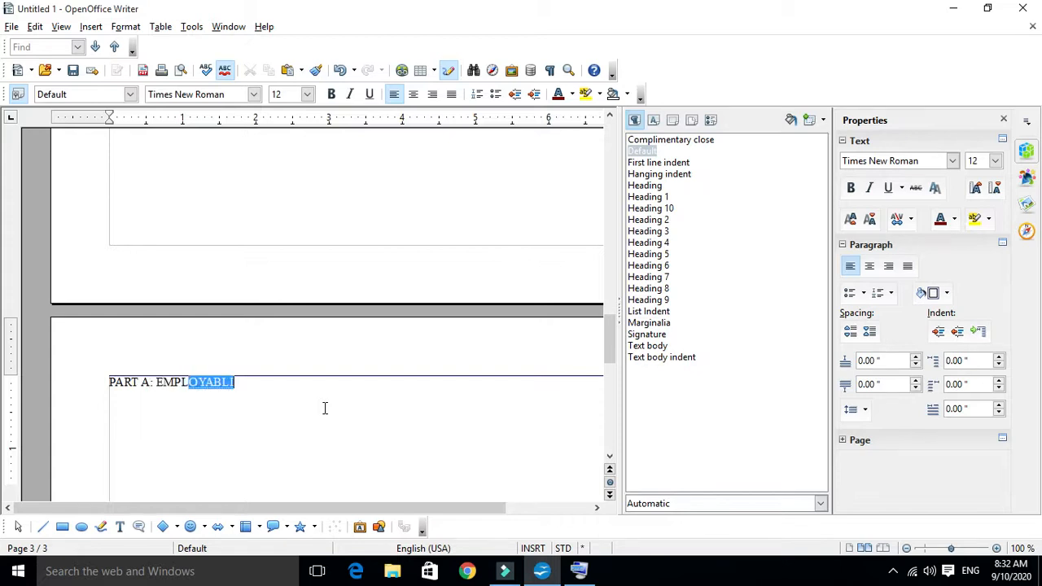
pyautogui.write('OYABIL')
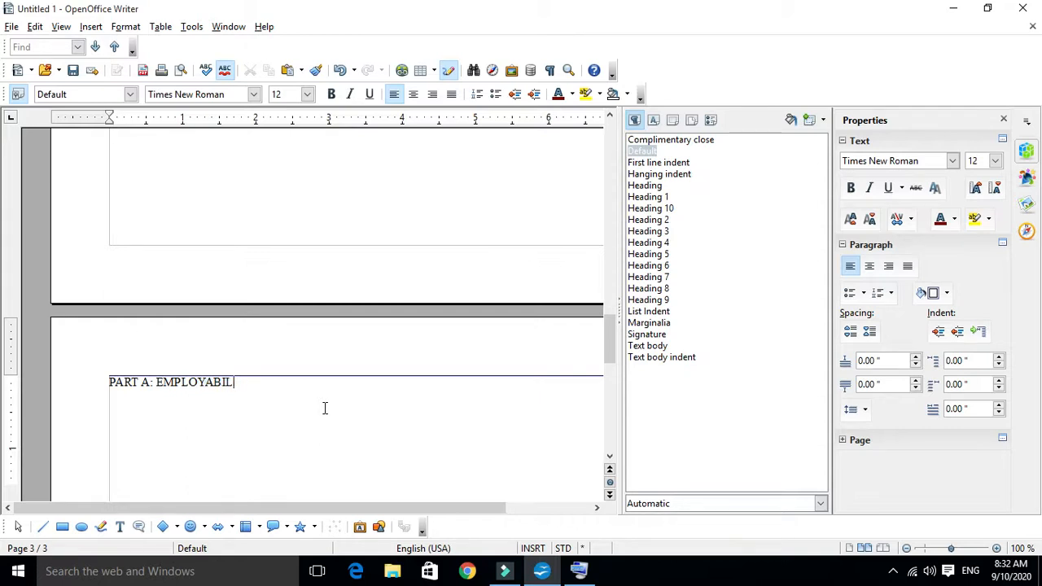
pyautogui.write('ITY SKILL')
# Add the line "Unit 2 – Self management" below the PART A heading line on page 3
pyautogui.press('Return')
pyautogui.write('Unit 1 -')
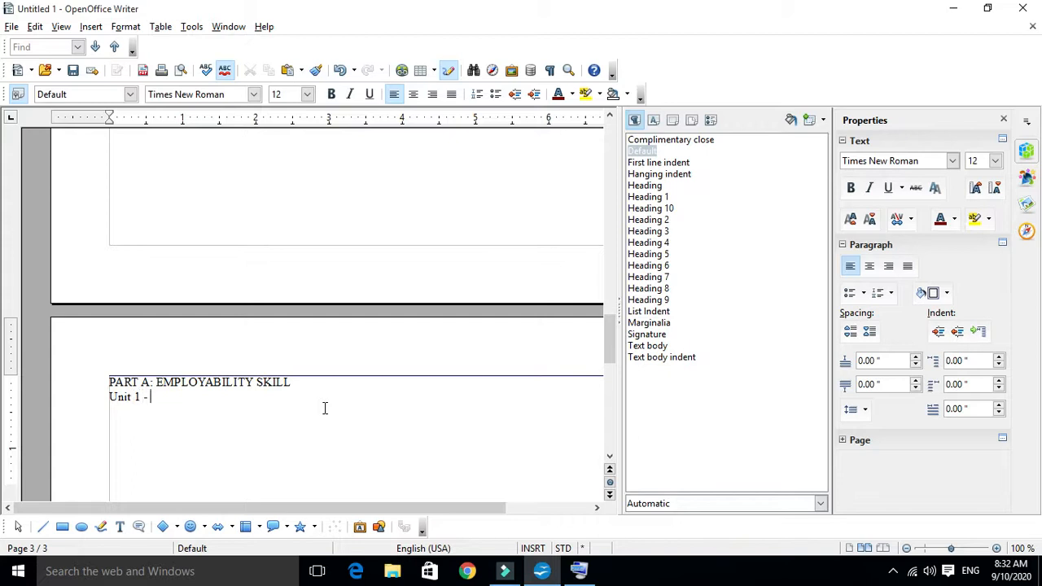
pyautogui.press('BackSpace')
pyautogui.press('BackSpace')
pyautogui.press('BackSpace')
pyautogui.press('BackSpace')
pyautogui.write('2 ')
pyautogui.write('-')
pyautogui.write(' sewlf')
pyautogui.press('BackSpace')
pyautogui.press('BackSpace')
pyautogui.press('BackSpace')
pyautogui.press('BackSpace')
pyautogui.press('BackSpace')
pyautogui.write('aS')
pyautogui.press('BackSpace')
pyautogui.press('BackSpace')
pyautogui.write('Self management ')
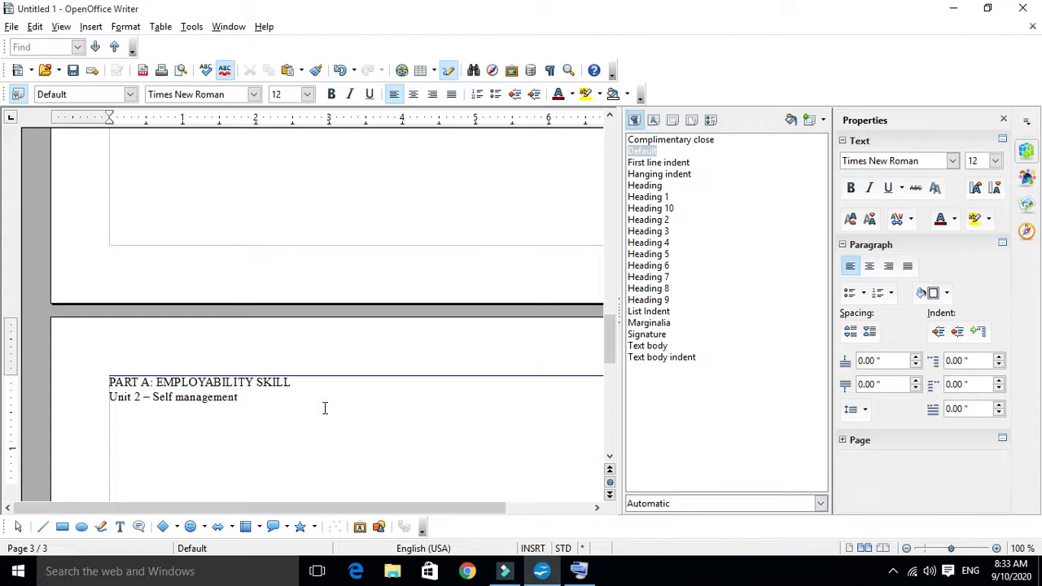
# Add the lines "Session 1: Stress" and "Session 2: self management skill" below the Unit 2 line on page 3
pyautogui.write('Session 1: Stress')
pyautogui.press('Return')
pyautogui.write('Session 2:')
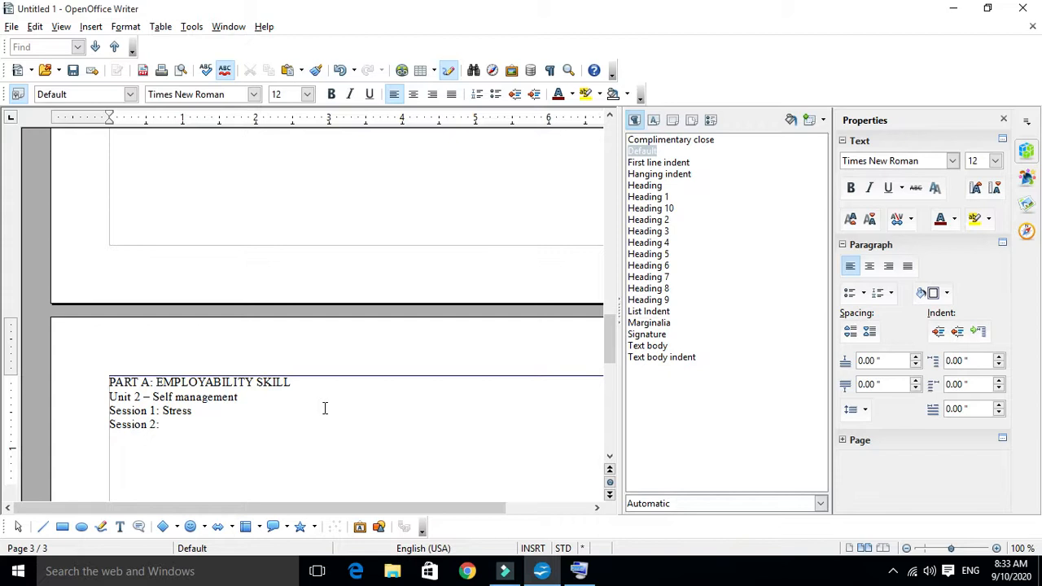
pyautogui.write('self managem')
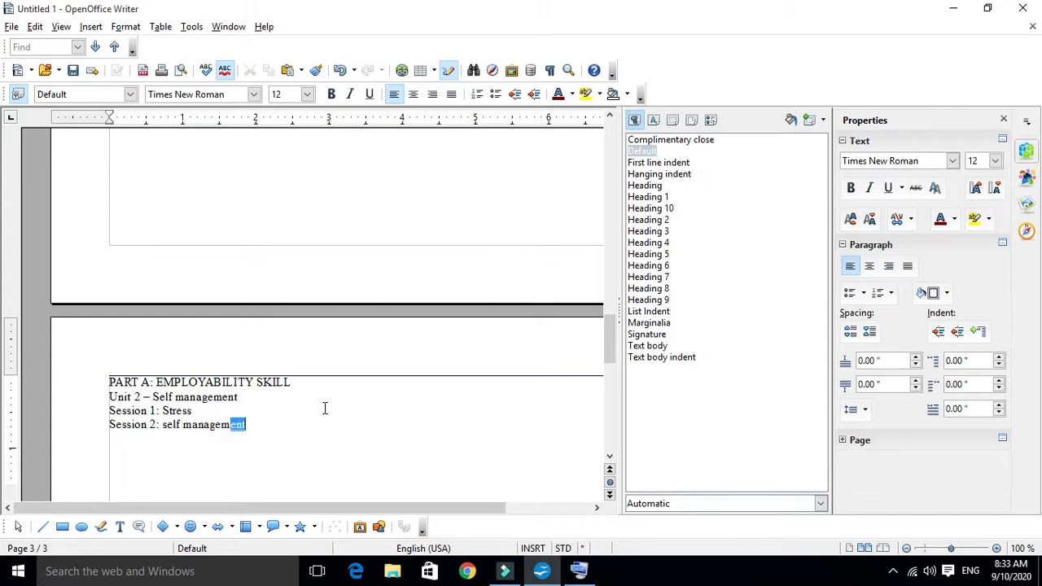
pyautogui.write('ent skill')
# Replace the Session 2 title on page 3 with "develop your self"
pyautogui.hotkey('shift', 'Left')
pyautogui.hotkey('shift', 'Left')
pyautogui.hotkey('shift', 'Left')
pyautogui.hotkey('shift', 'Left')
pyautogui.hotkey('shift', 'Left')
pyautogui.hotkey('shift', 'Left')
pyautogui.hotkey('shift', 'Left')
pyautogui.hotkey('shift', 'Left')
pyautogui.hotkey('shift', 'Left')
pyautogui.hotkey('shift', 'Left')
pyautogui.hotkey('shift', 'Left')
pyautogui.hotkey('shift', 'Left')
pyautogui.hotkey('shift', 'Left')
pyautogui.hotkey('shift', 'Left')
pyautogui.hotkey('shift', 'Left')
pyautogui.hotkey('shift', 'Left')
pyautogui.hotkey('shift', 'Left')
pyautogui.hotkey('shift', 'Left')
pyautogui.hotkey('shift', 'Left')
pyautogui.hotkey('shift', 'Left')
pyautogui.hotkey('shift', 'Left')
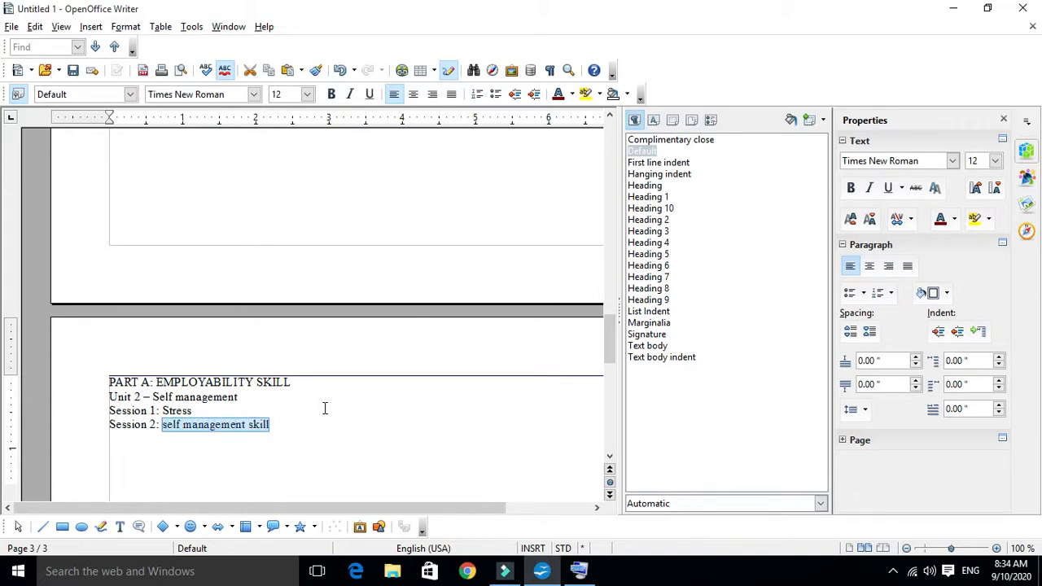
pyautogui.write('deve')
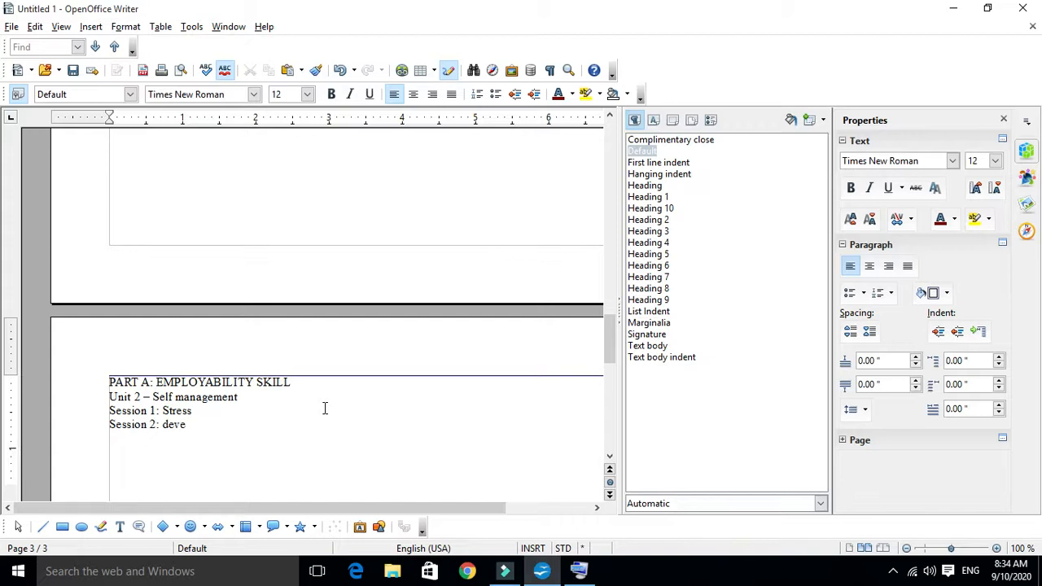
pyautogui.write('lop your self')
# Insert a page break after the Session 2 line and enter "PART B : VOCATIONAL SKILL" at the start of page 4
pyautogui.hotkey('ctrl', 'Return')
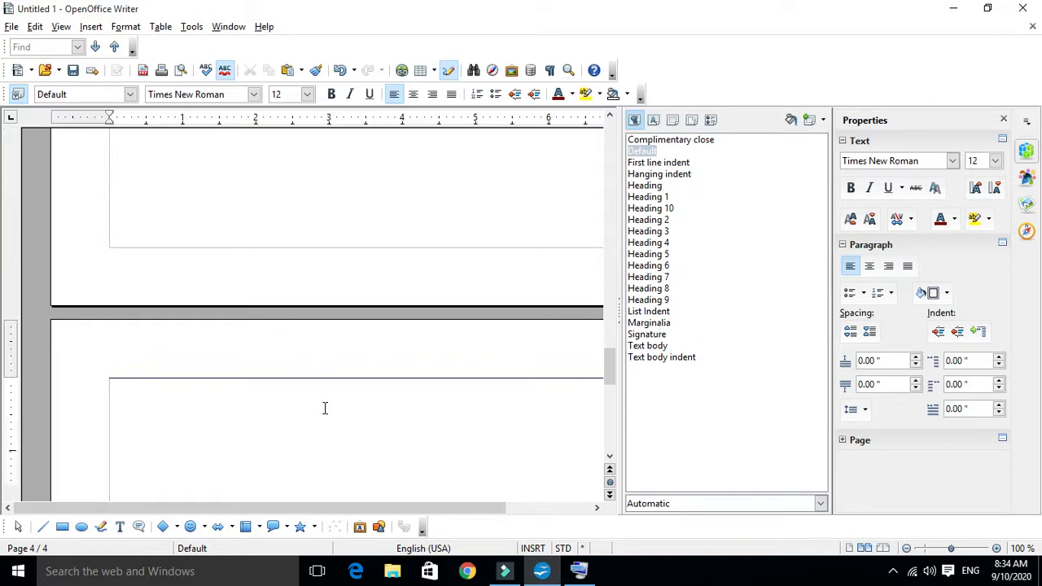
pyautogui.write('PART B : VOCATIO')
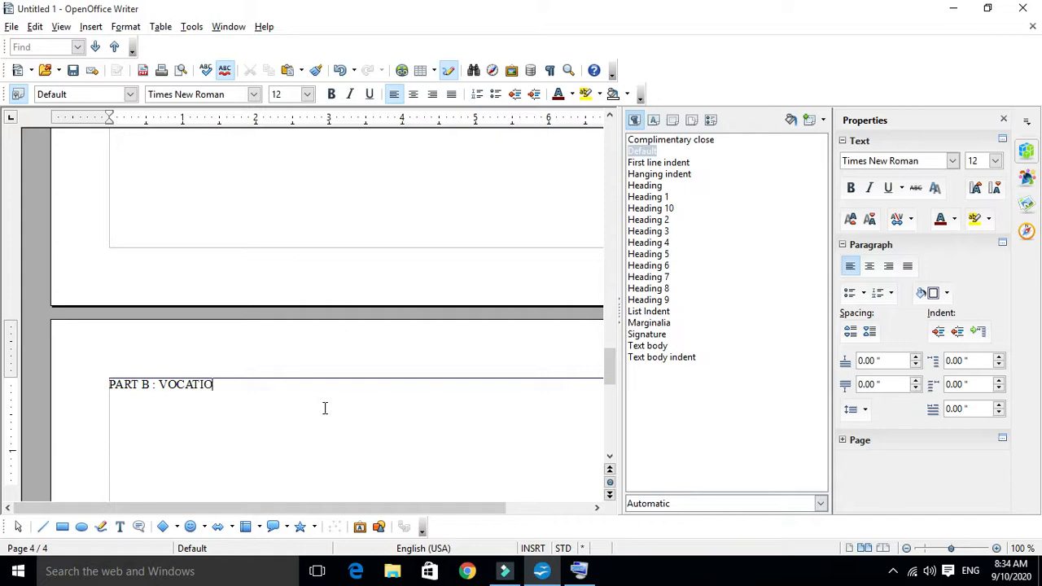
pyautogui.write('NAL ')
pyautogui.write('SKILL')
# Add the line "Unit 1 – ms word" below the PART B line on page 4
pyautogui.write('Unit ')
pyautogui.write('1 -')
pyautogui.write('m')
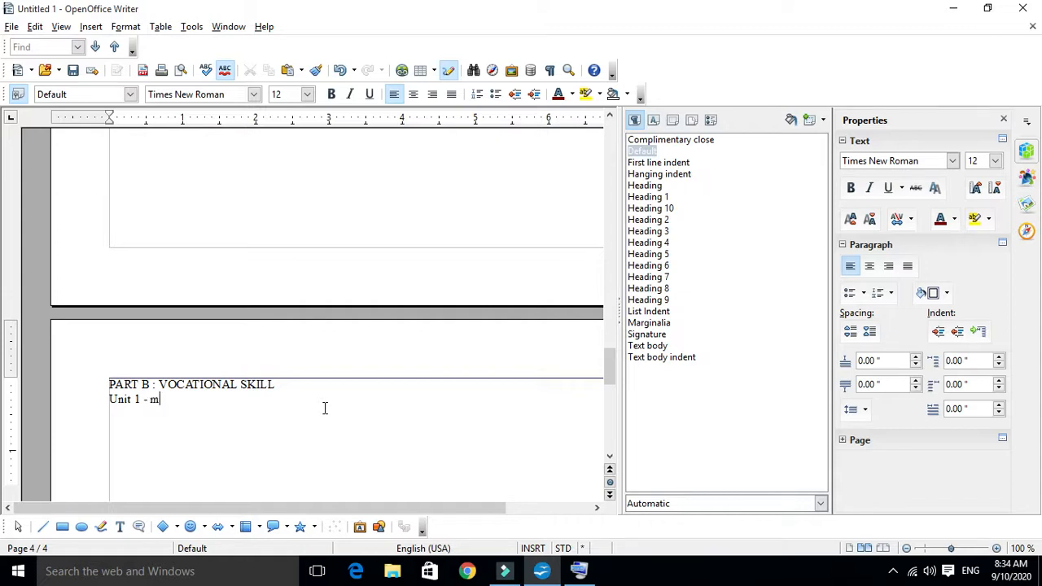
pyautogui.write('s word')
# Add the line "session 1 : About word" below the Unit 1 line on page 4
pyautogui.write('sess')
pyautogui.write('ion')
pyautogui.write(' 1')
pyautogui.write(' : ')
pyautogui.write('How')
pyautogui.press('BackSpace')
pyautogui.press('BackSpace')
pyautogui.press('BackSpace')
pyautogui.write('A')
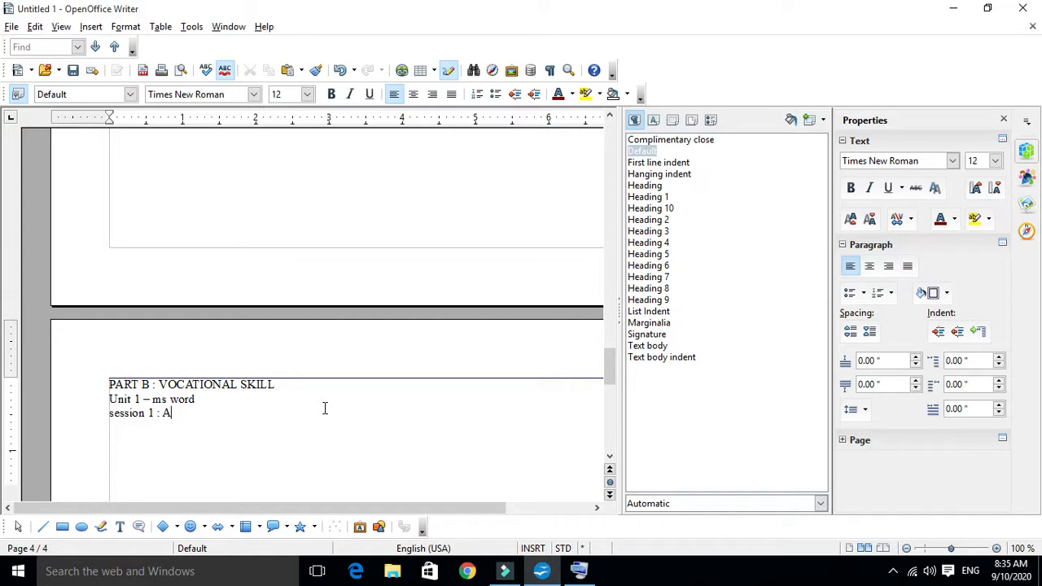
pyautogui.write('bout word ')
# Add a Session 2 line about tools below the session 1 line on page 4
pyautogui.write('Se')
pyautogui.write('ssio')
pyautogui.write('n ')
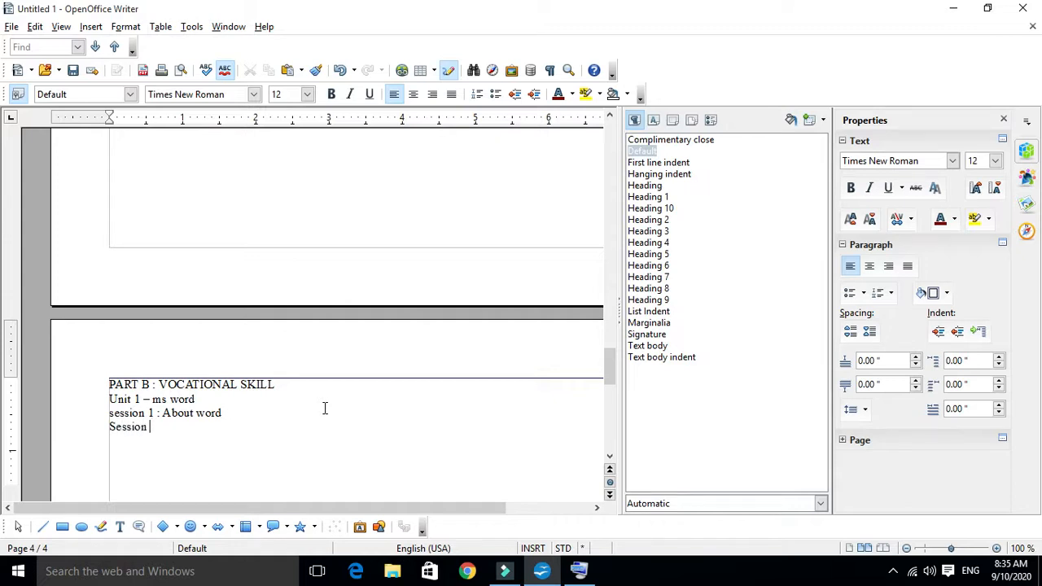
pyautogui.write('2 : about i')
pyautogui.write('tools')
# Insert a page break after page 4's last line and enter "PART B: VOCATIONAL SKILL" at the start of page 5
pyautogui.hotkey('ctrl', 'Return')
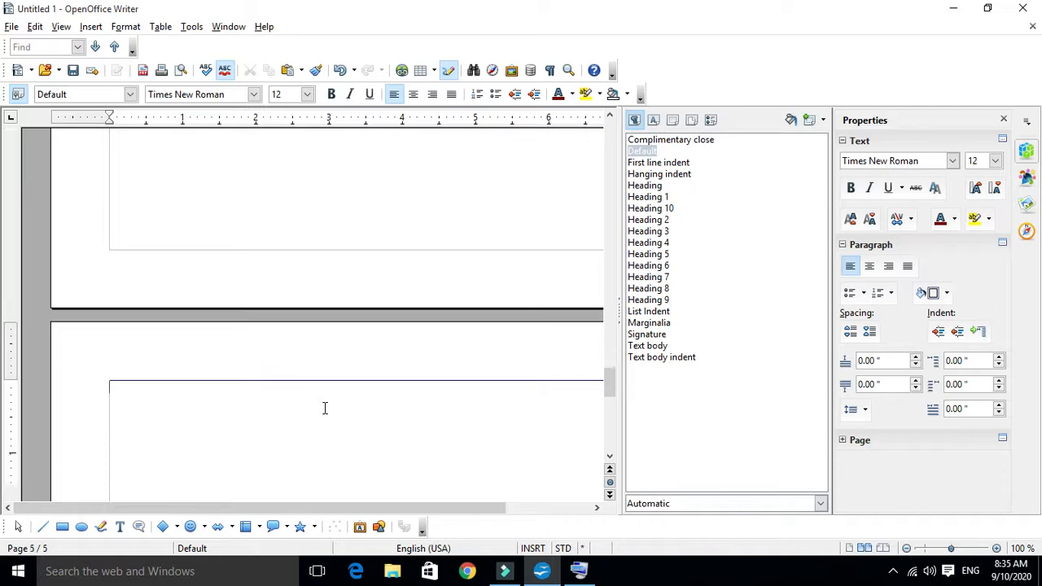
pyautogui.write('PART B: VOCATIONAL SKILLS')
pyautogui.press('BackSpace')
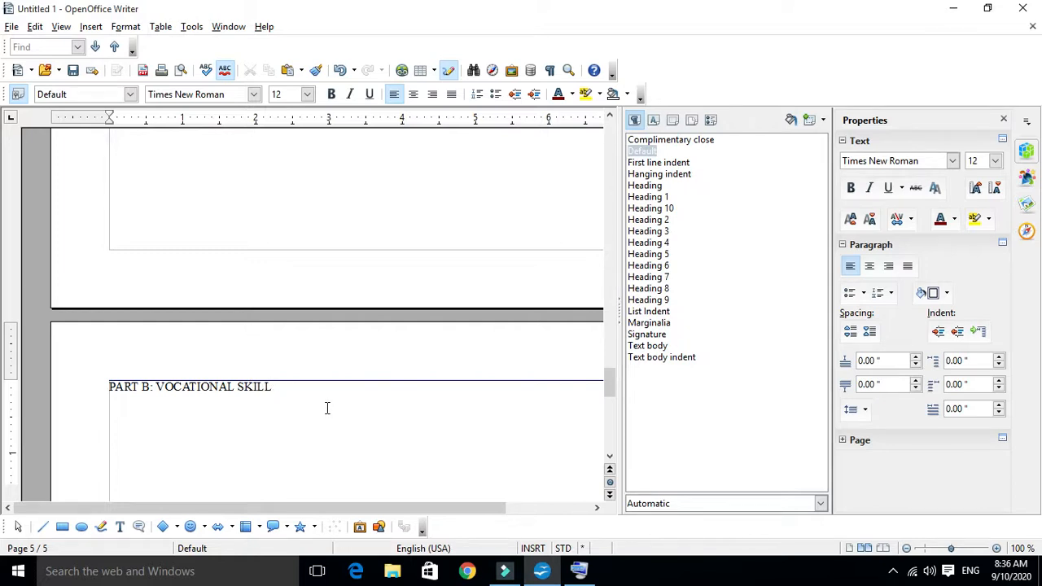
pyautogui.scroll(7, 328, 391)
pyautogui.scroll(-3, 329, 389)
pyautogui.scroll(-5, 329, 389)
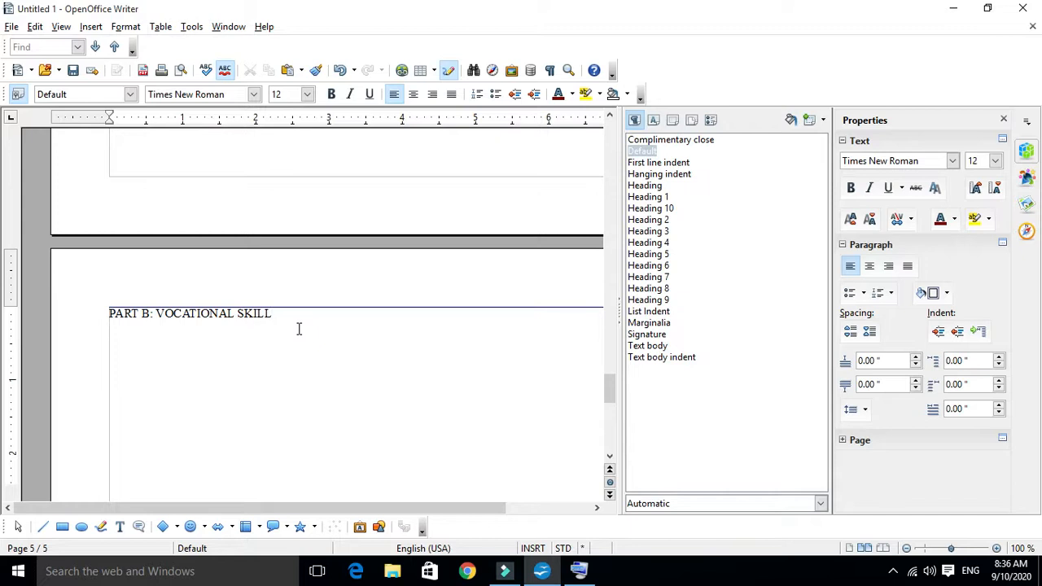
# Add the line "Unit 2 – Spreadsheet" below the PART B line on page 5
pyautogui.write('Uni')
pyautogui.write('t 1 -')
pyautogui.write('2 – ')
pyautogui.write('Sprea')
pyautogui.write('dshee')
pyautogui.write('t')
# Add the line "Session 1 : Analysis" below the Unit 2 line on page 5
pyautogui.press('Return')
pyautogui.write('S')
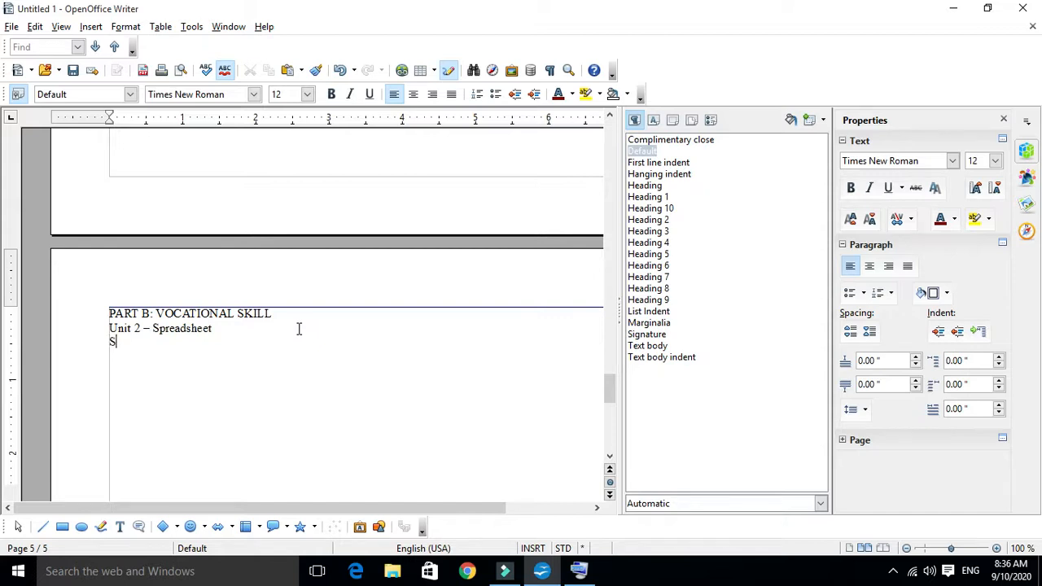
pyautogui.write('ess')
pyautogui.write('ion')
pyautogui.write(' 1')
pyautogui.write(' :')
pyautogui.write(' Ana')
pyautogui.write('lysis ')
# Add a Session 2 line about formulas below the Session 1 line on page 5
pyautogui.write('Session 2')
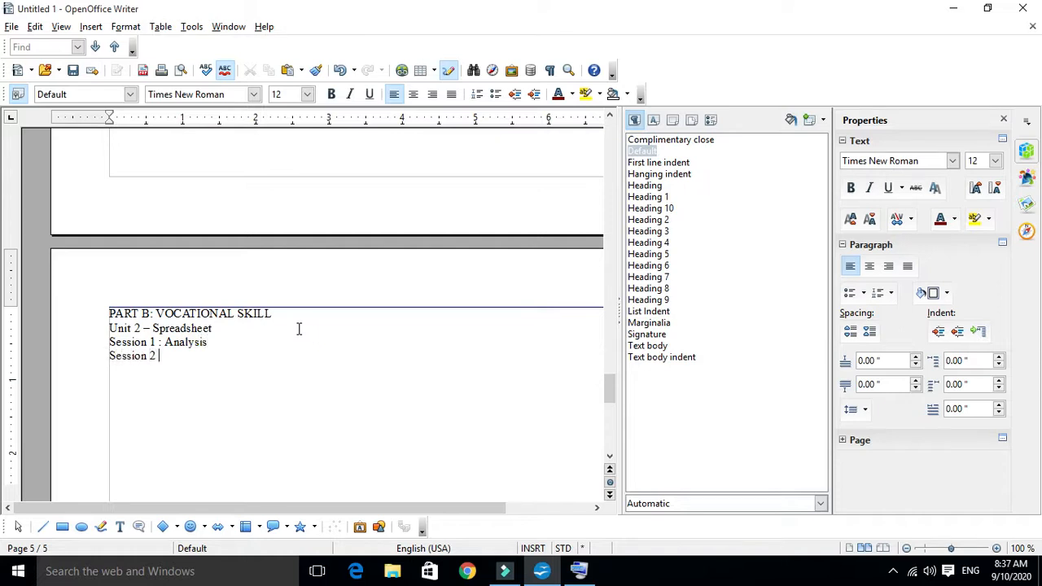
pyautogui.write(' : about tol')
pyautogui.press('BackSpace')
pyautogui.press('BackSpace')
pyautogui.press('BackSpace')
pyautogui.write('its formu')
# Return to page 2 and look over its part, unit and session lines
pyautogui.scroll(-6, 270, 408)
pyautogui.scroll(6, 270, 408)
pyautogui.scroll(20, 270, 407)
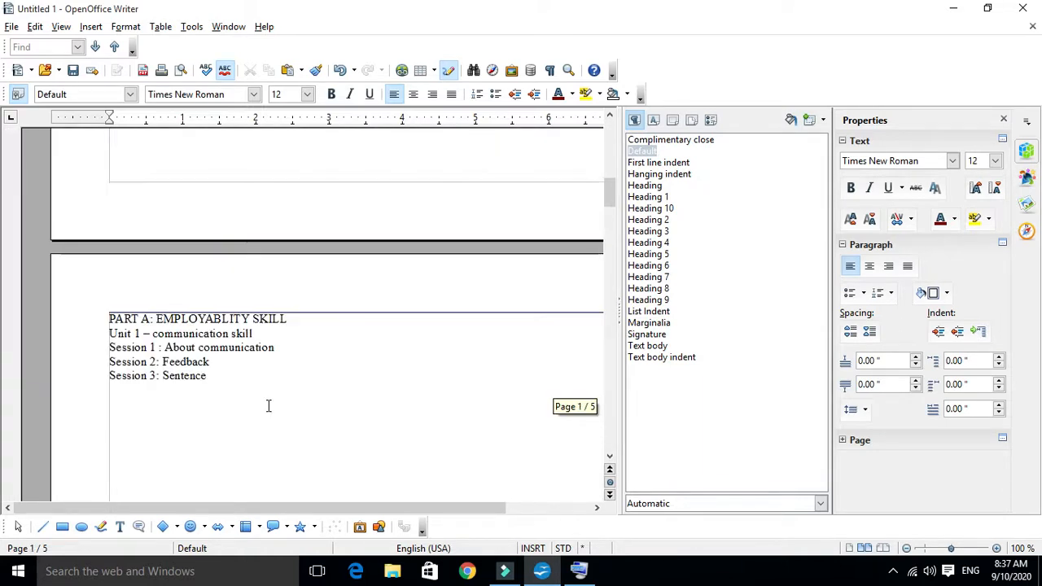
pyautogui.scroll(20, 269, 406)
pyautogui.scroll(-20, 268, 405)
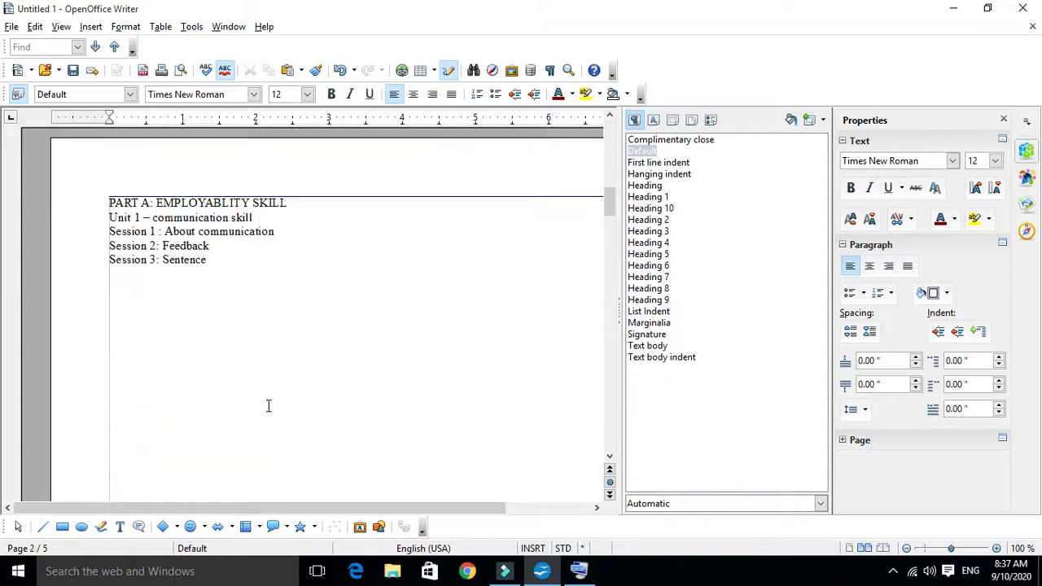
pyautogui.scroll(2, 269, 405)
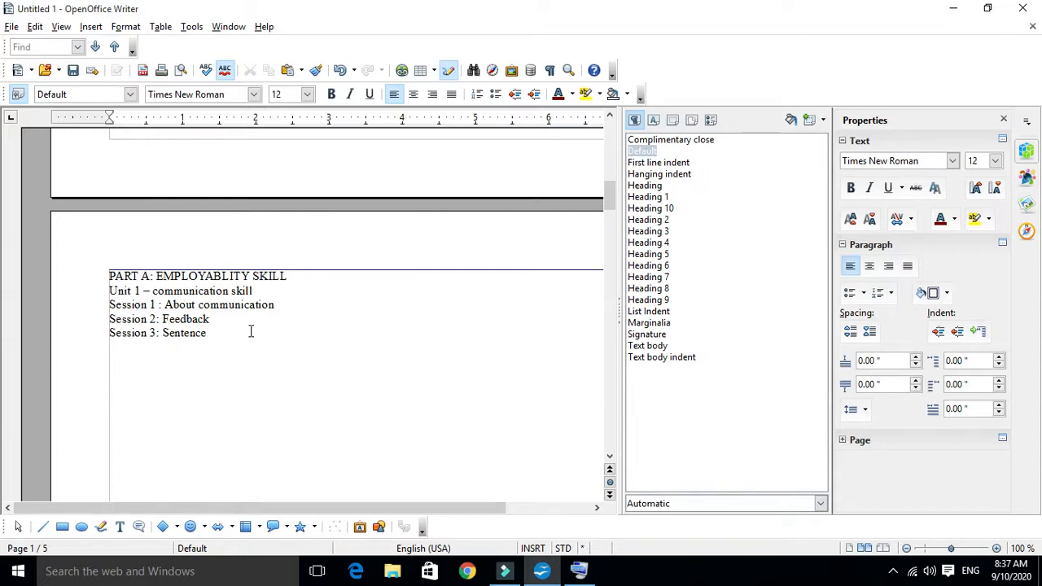
pyautogui.moveTo(309, 275); pyautogui.dragTo(110, 276)
pyautogui.moveTo(264, 292); pyautogui.dragTo(212, 291)
pyautogui.click(295, 292)
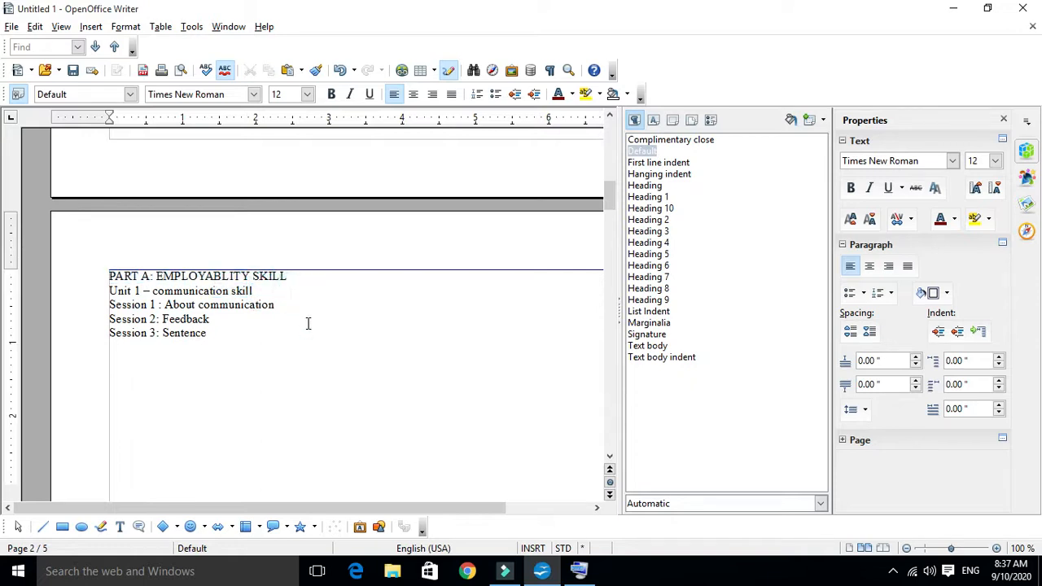
pyautogui.click(296, 311)
pyautogui.scroll(8, 319, 368)
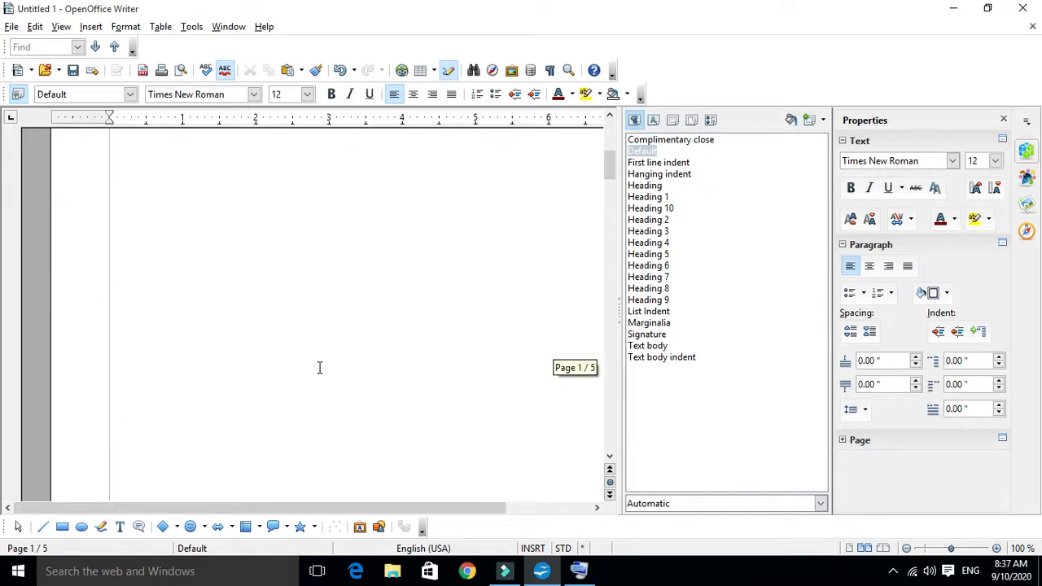
pyautogui.scroll(2, 319, 367)
pyautogui.scroll(-10, 319, 367)
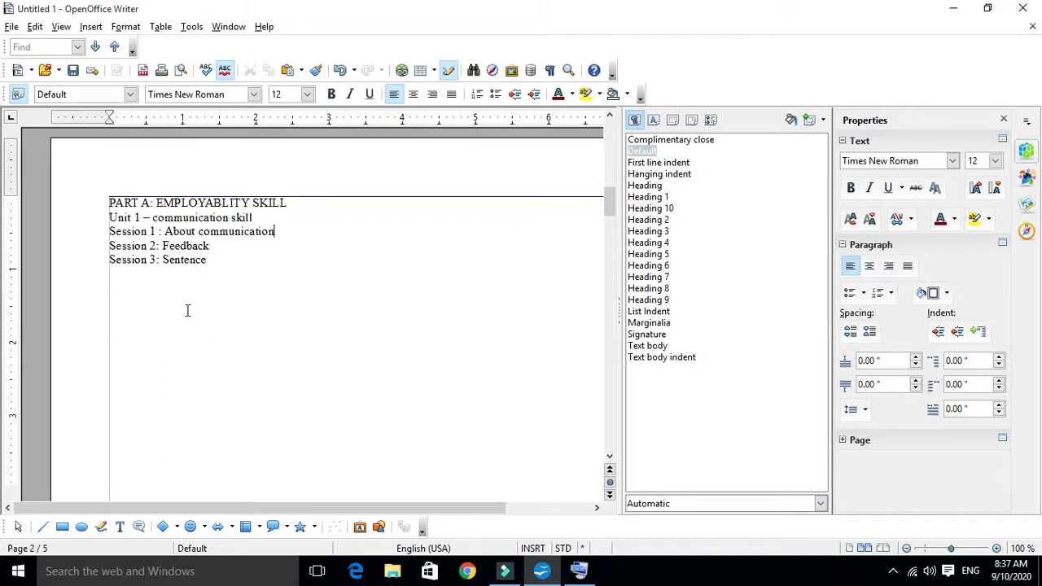
# Apply the Heading 1 paragraph style to the "PART A: EMPLOYABLITY SKILL" line on page 2
pyautogui.moveTo(295, 204); pyautogui.dragTo(102, 203)
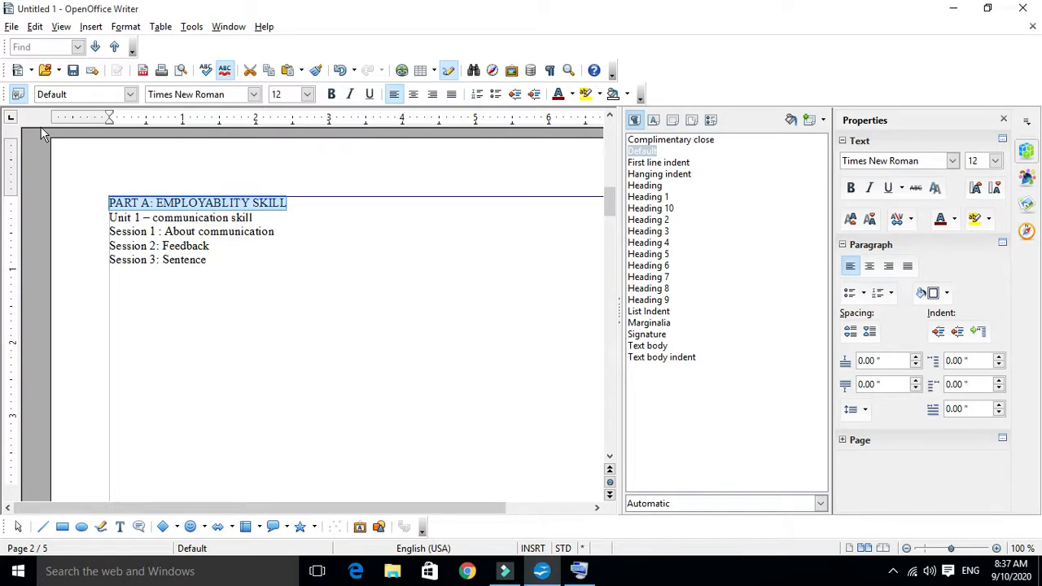
pyautogui.click(130, 94)
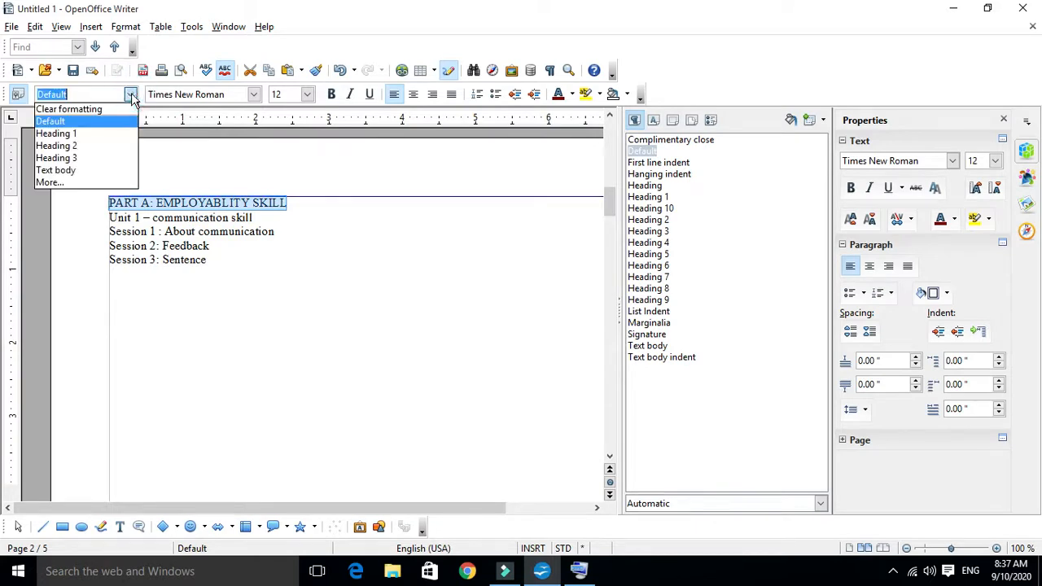
pyautogui.click(82, 134)
# Apply the Heading 2 paragraph style to the "Unit 1 – communication skill" line
pyautogui.moveTo(267, 239); pyautogui.dragTo(109, 240)
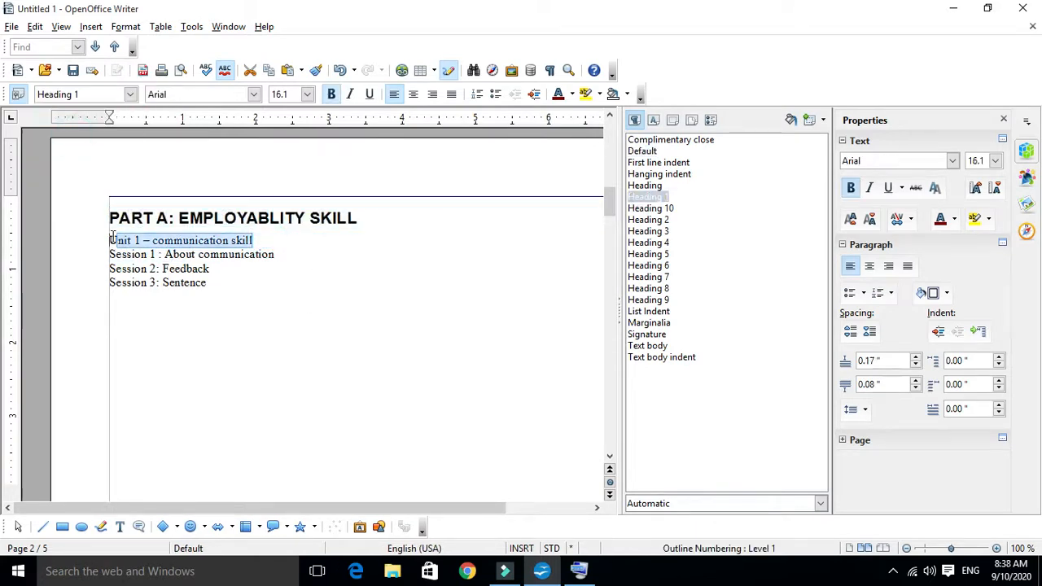
pyautogui.click(661, 220)
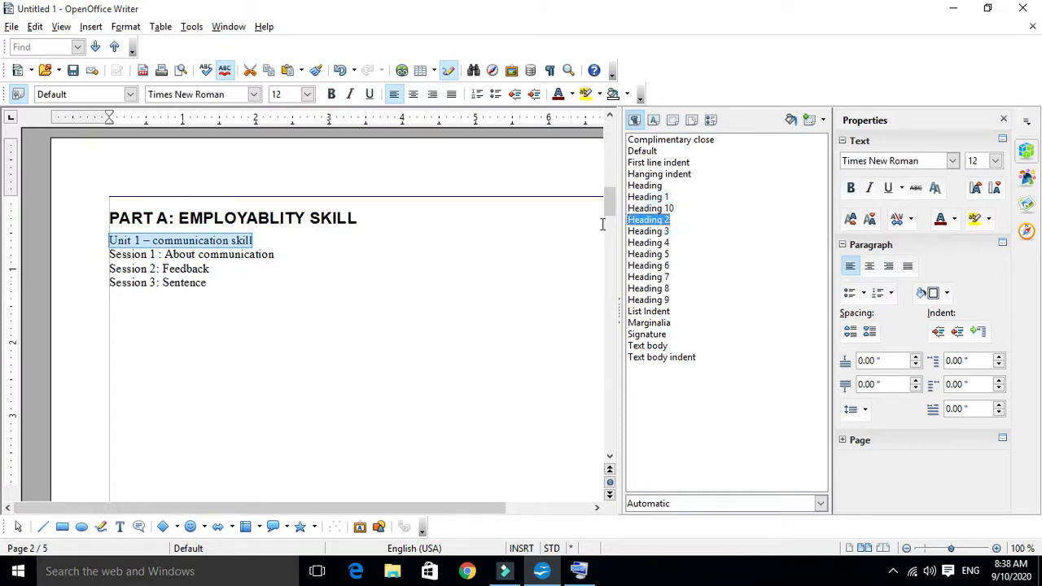
pyautogui.doubleClick(649, 220)
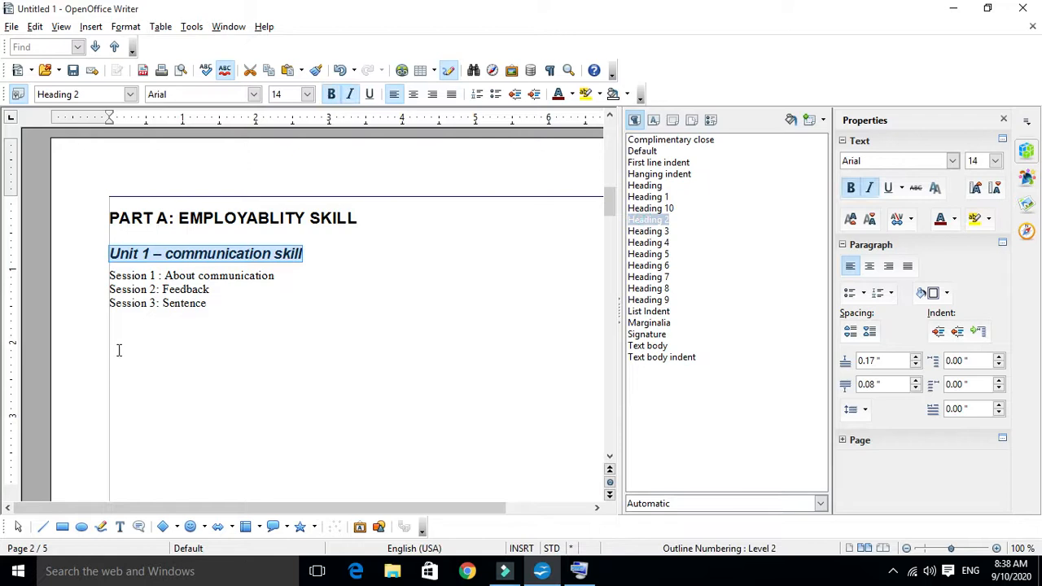
# Apply Heading 3 to the "Session 1 : About communication" line and Heading 4 to the "Session 2: Feedback" line
pyautogui.moveTo(277, 278); pyautogui.dragTo(108, 276)
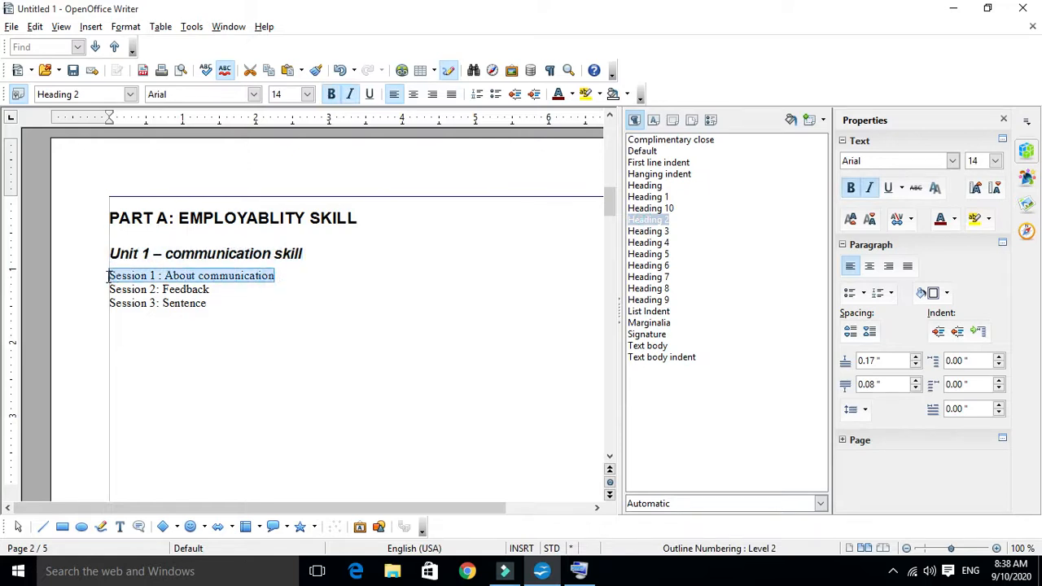
pyautogui.doubleClick(648, 232)
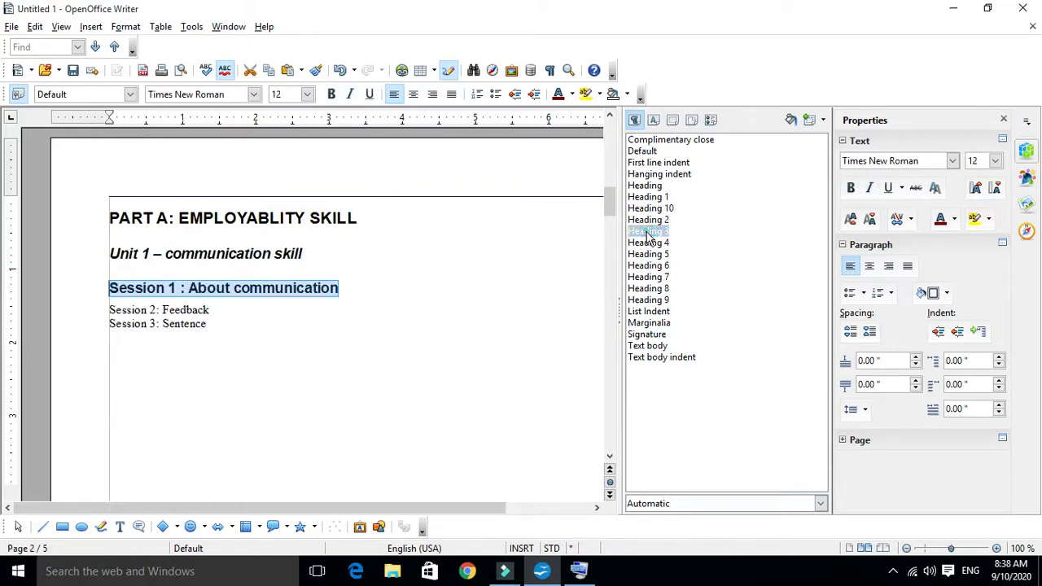
pyautogui.moveTo(215, 308); pyautogui.dragTo(108, 309)
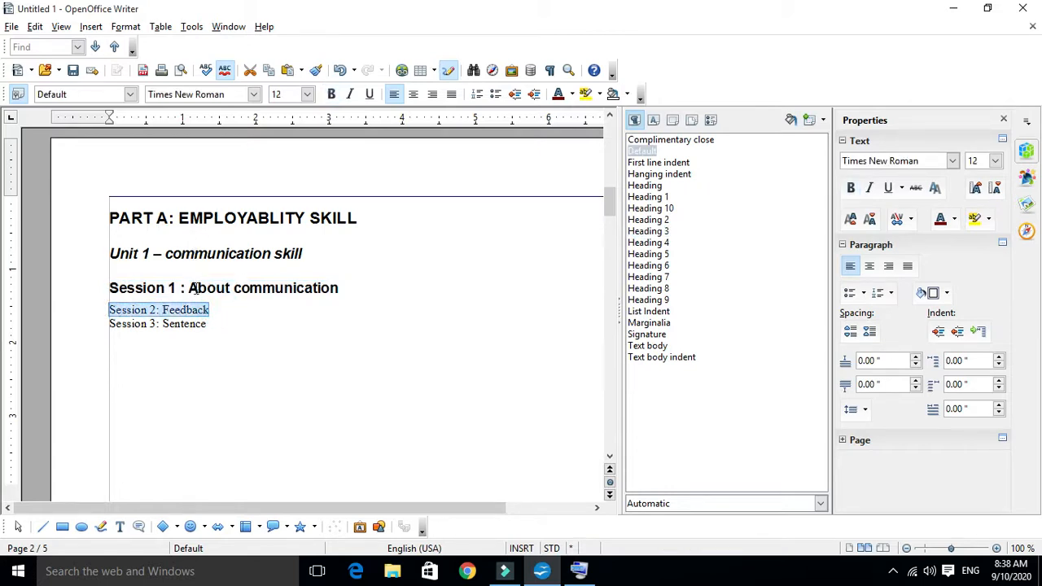
pyautogui.doubleClick(655, 244)
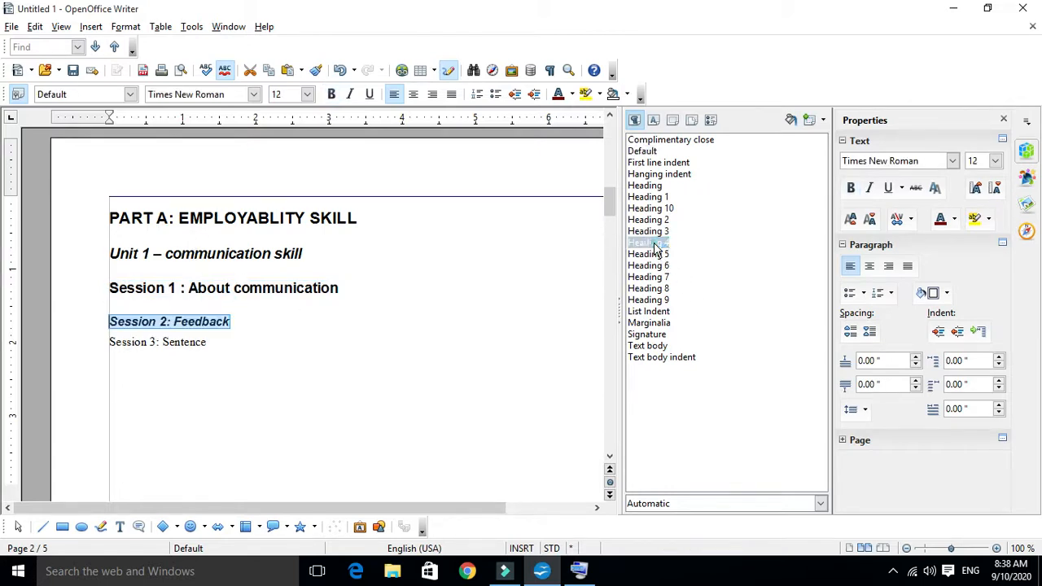
# Apply the Heading 5 paragraph style to the "Session 3: Sentence" line on page 2
pyautogui.moveTo(233, 344); pyautogui.dragTo(82, 342)
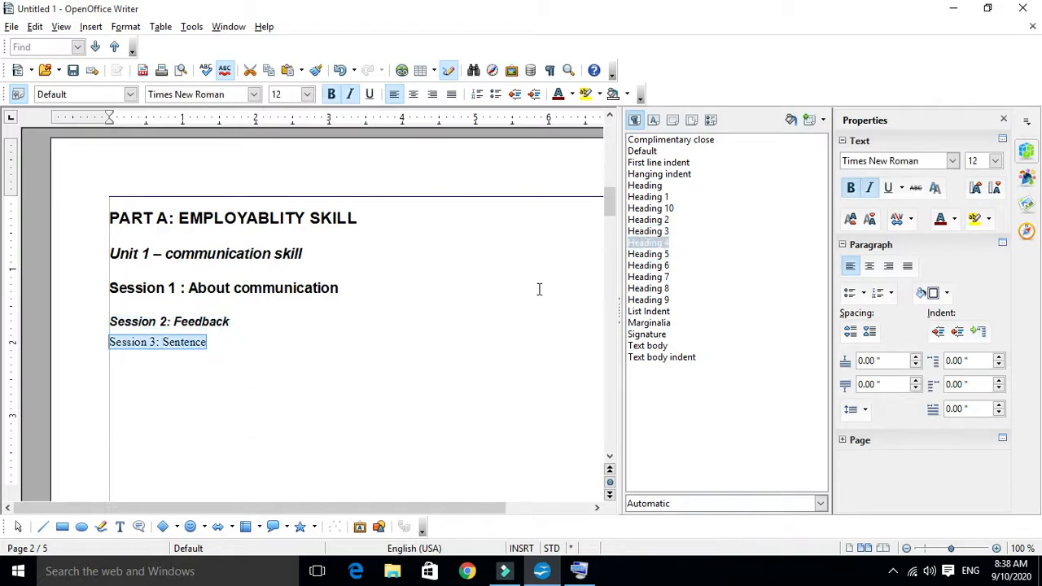
pyautogui.doubleClick(655, 266)
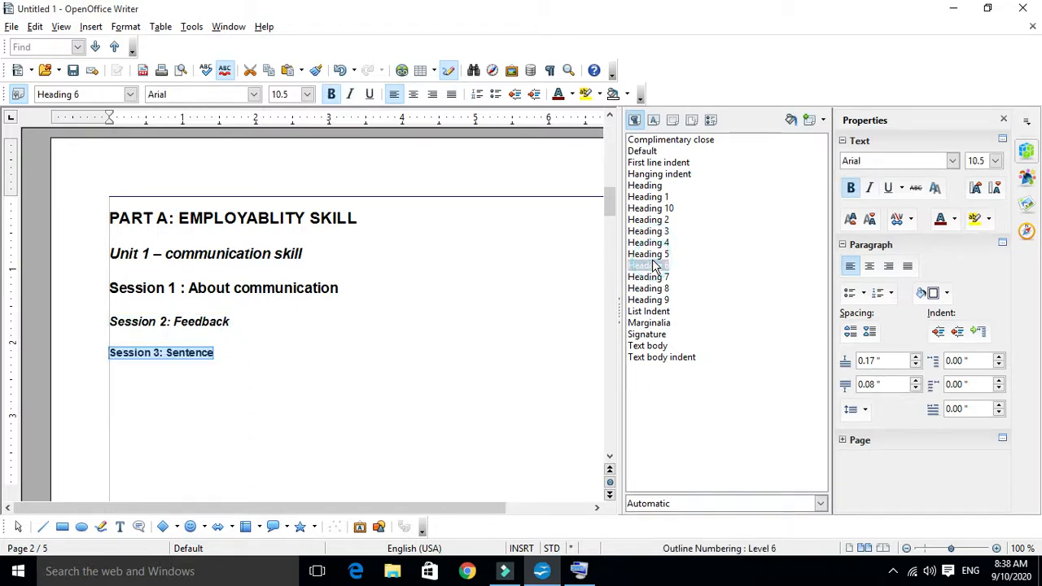
pyautogui.doubleClick(656, 254)
pyautogui.click(335, 359)
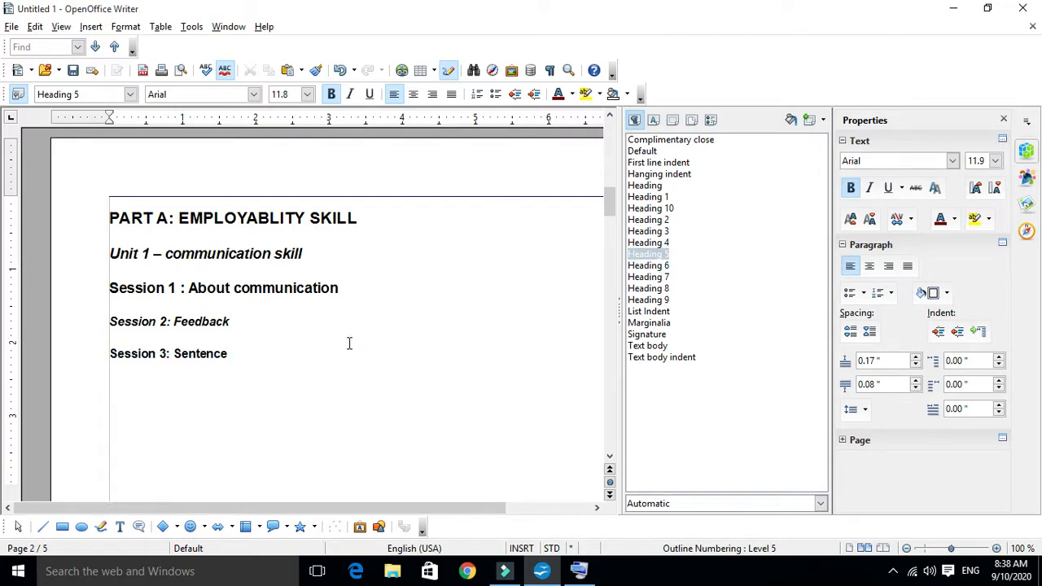
pyautogui.scroll(-10, 361, 348)
pyautogui.scroll(-2, 361, 348)
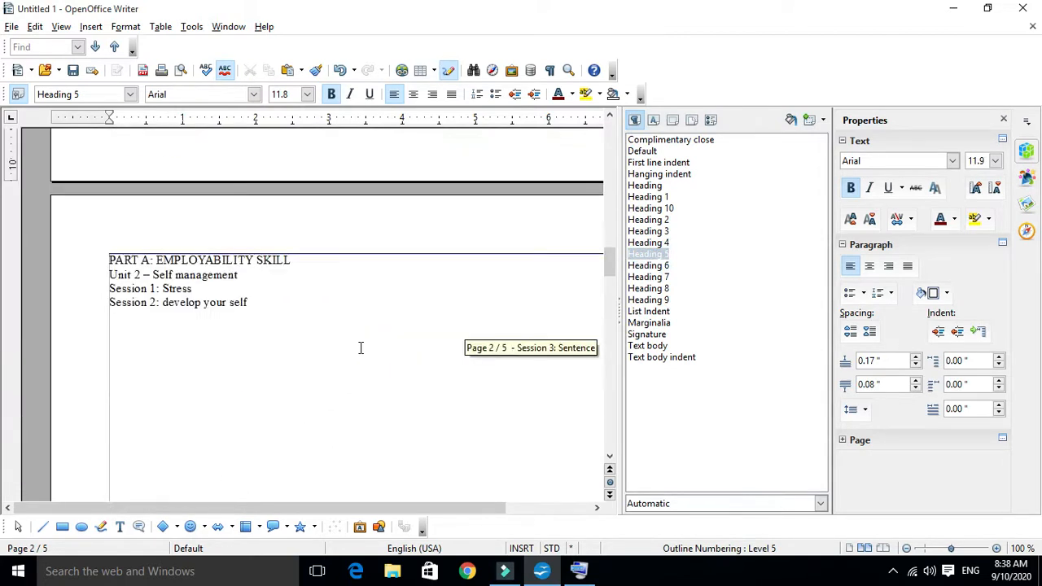
# Apply Heading 1 to the "PART A: EMPLOYABILITY SKILL" line and Heading 2 to the "Unit 2 – Self management" line on page 3
pyautogui.moveTo(302, 262); pyautogui.dragTo(84, 259)
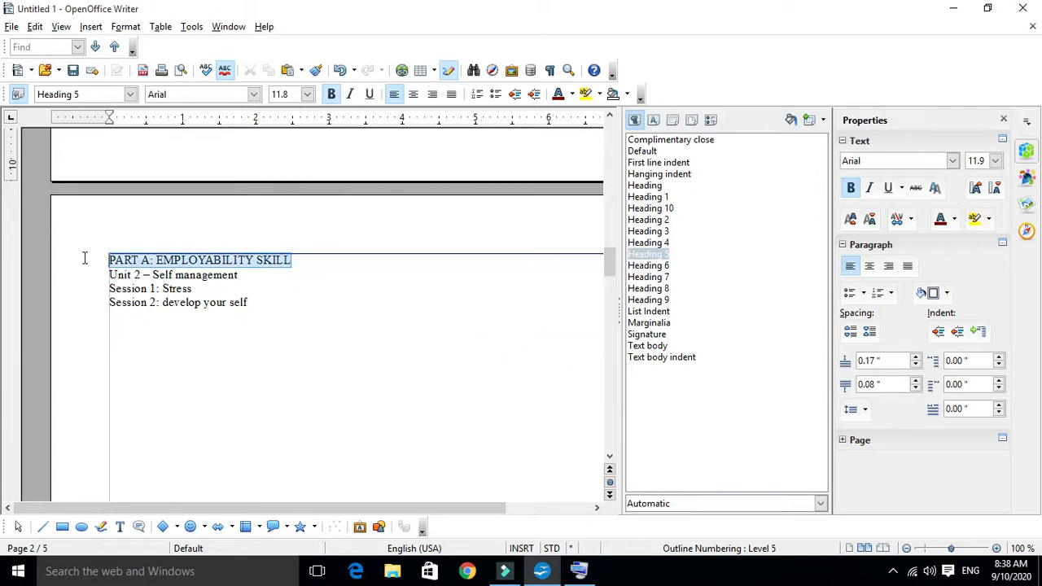
pyautogui.click(639, 199)
pyautogui.doubleClick(647, 198)
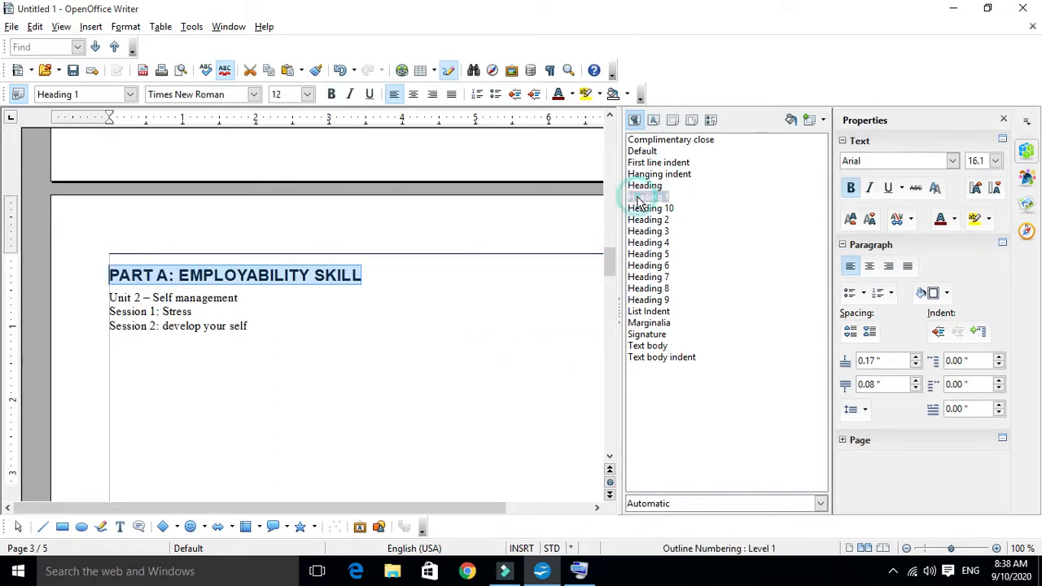
pyautogui.moveTo(243, 299); pyautogui.dragTo(109, 298)
pyautogui.click(655, 221)
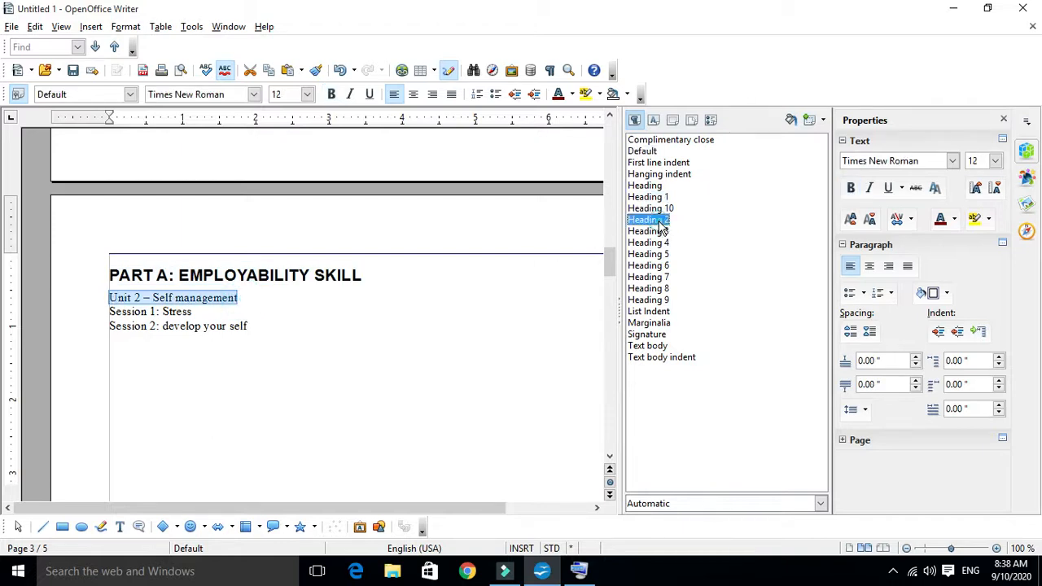
pyautogui.doubleClick(656, 220)
# Apply Heading 3 to the "Session 1: Stress" line and Heading 4 to the "Session 2: develop your self" line
pyautogui.moveTo(209, 334); pyautogui.dragTo(109, 333)
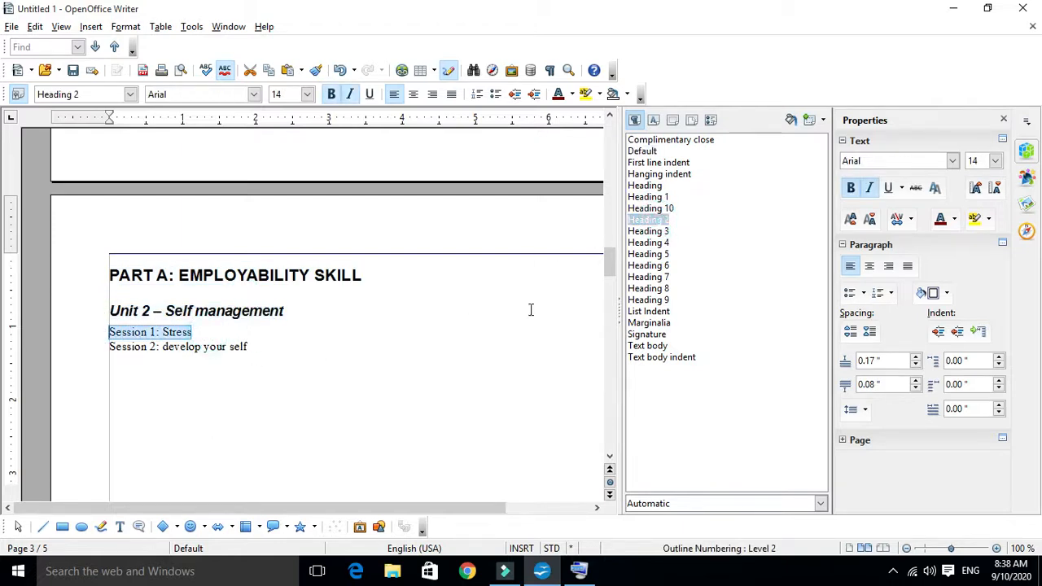
pyautogui.click(655, 232)
pyautogui.doubleClick(657, 233)
pyautogui.click(276, 365)
pyautogui.moveTo(276, 366); pyautogui.dragTo(101, 367)
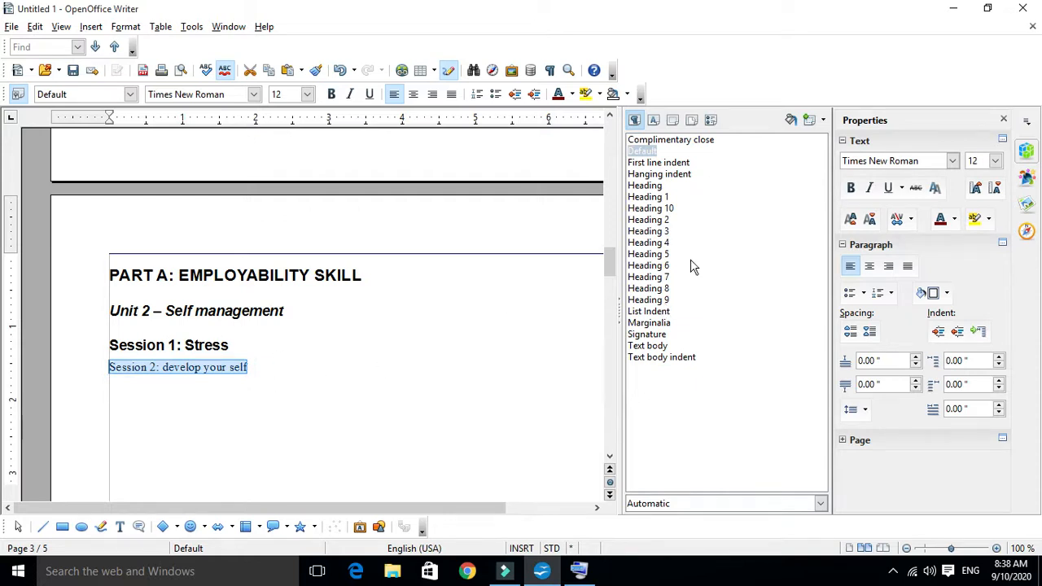
pyautogui.click(656, 243)
pyautogui.doubleClick(655, 243)
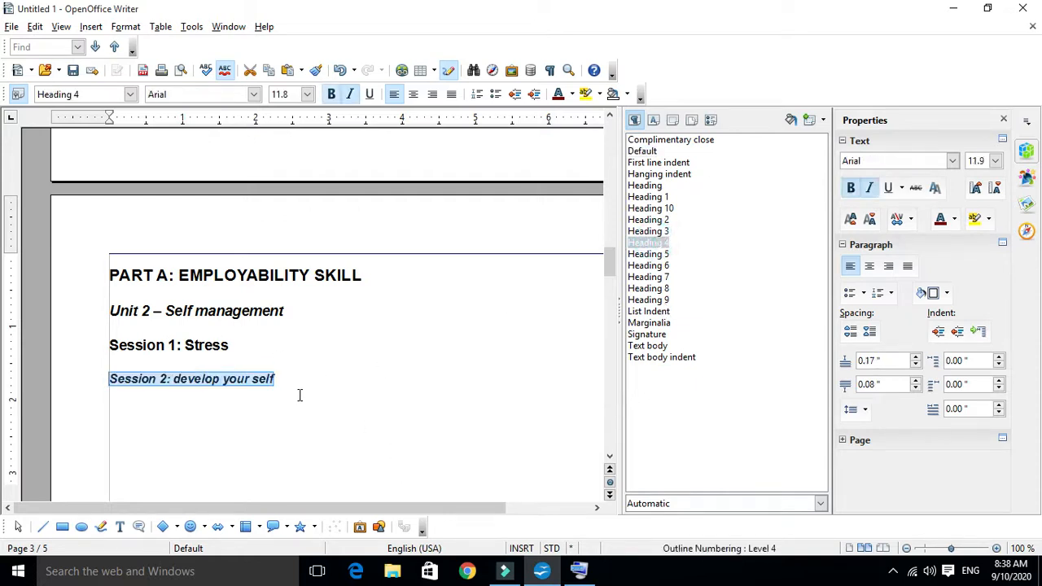
# Apply Heading 1 to the "PART B : VOCATIONAL SKILL" line and Heading 2 to the "Unit 1 – ms word" line on page 4
pyautogui.scroll(-10, 291, 389)
pyautogui.scroll(10, 292, 389)
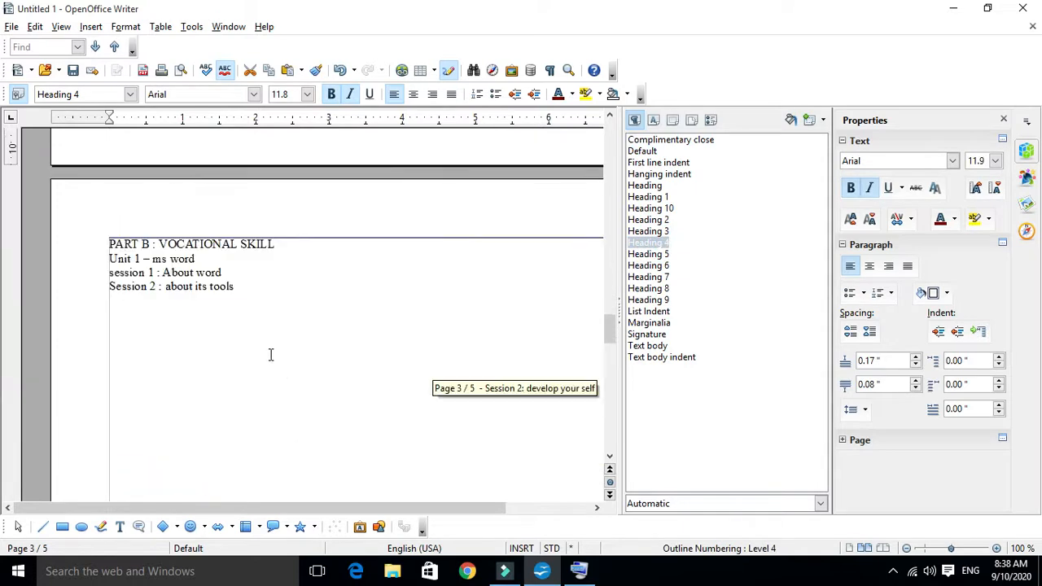
pyautogui.click(290, 241)
pyautogui.moveTo(277, 242); pyautogui.dragTo(97, 243)
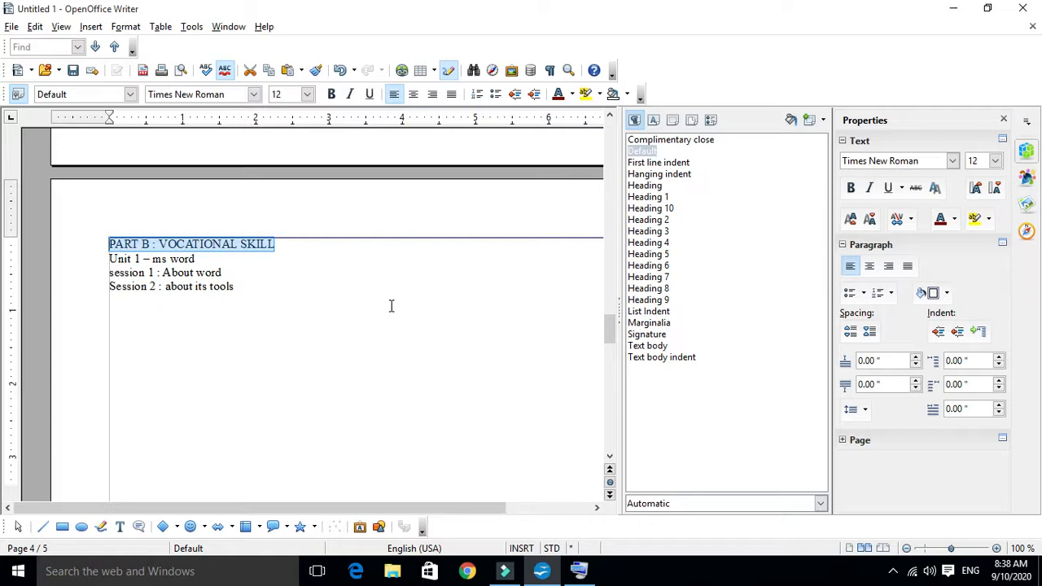
pyautogui.doubleClick(658, 198)
pyautogui.moveTo(199, 282); pyautogui.dragTo(96, 282)
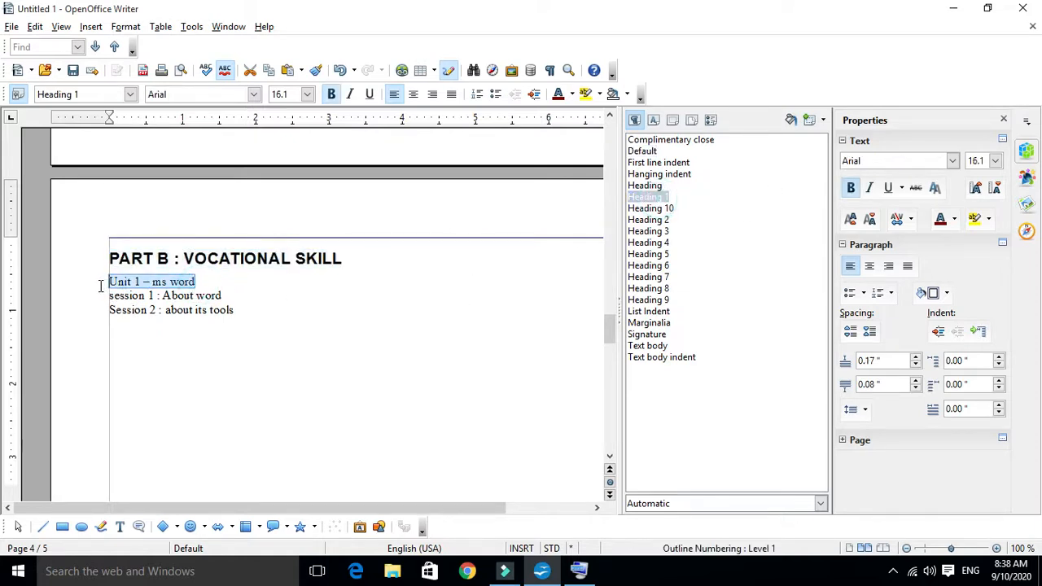
pyautogui.doubleClick(651, 220)
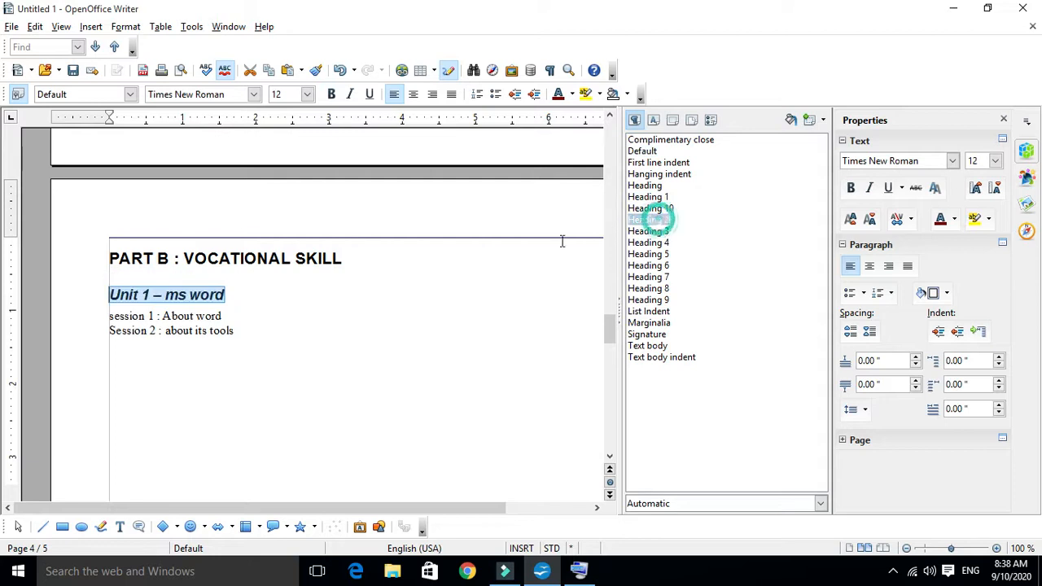
# Apply Heading 3 to the "session 1 : About word" line and Heading 4 to the "Session 2 : about its tools" line
pyautogui.doubleClick(172, 318)
pyautogui.moveTo(221, 316); pyautogui.dragTo(109, 316)
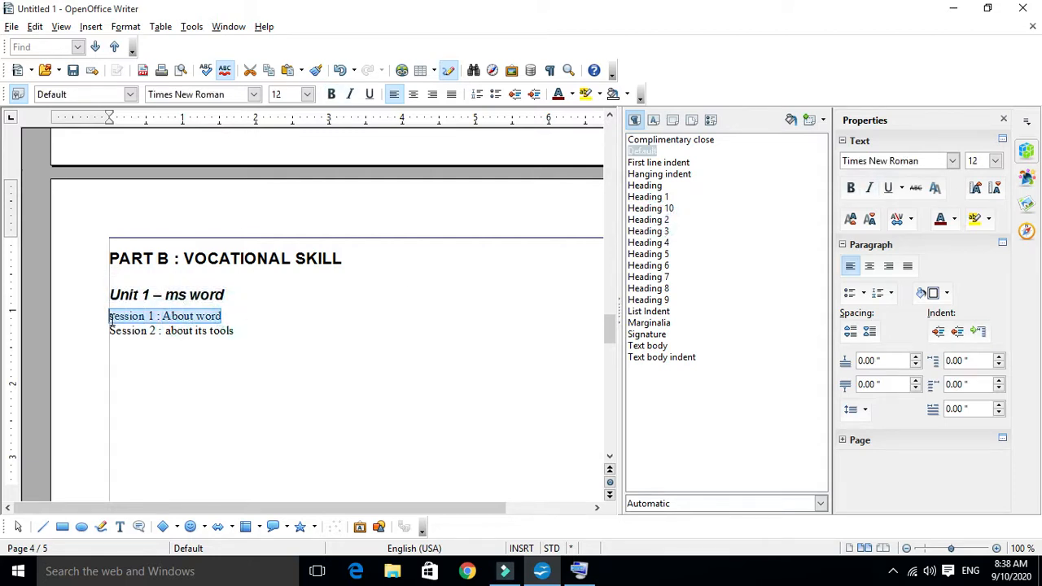
pyautogui.doubleClick(655, 232)
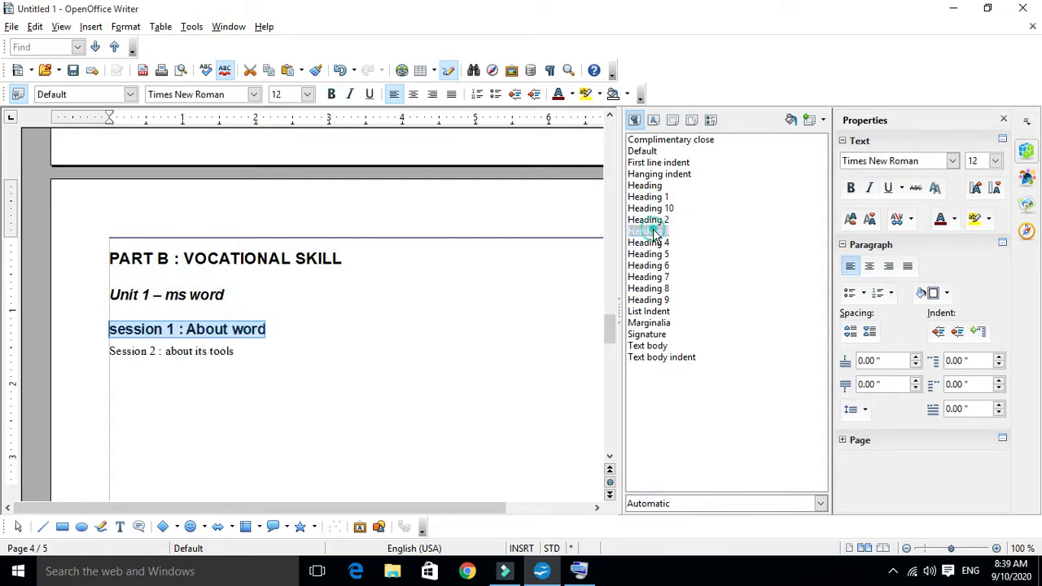
pyautogui.moveTo(130, 352); pyautogui.dragTo(109, 352)
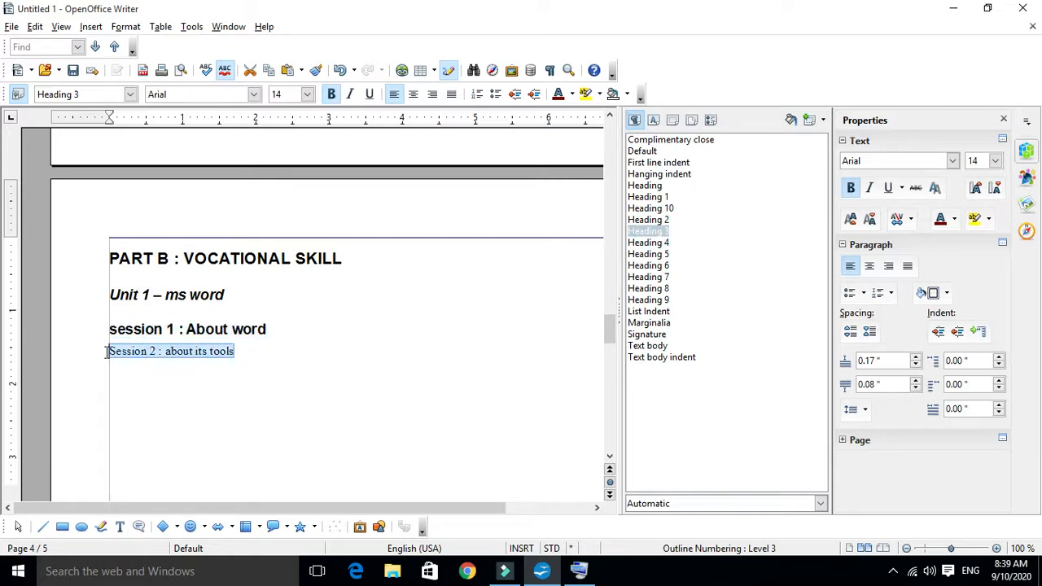
pyautogui.doubleClick(648, 243)
# Apply Heading 1 to the "PART B: VOCATIONAL SKILL" line and Heading 2 to the "Unit 2 – Spreadsheet" line on page 5
pyautogui.scroll(-15, 288, 363)
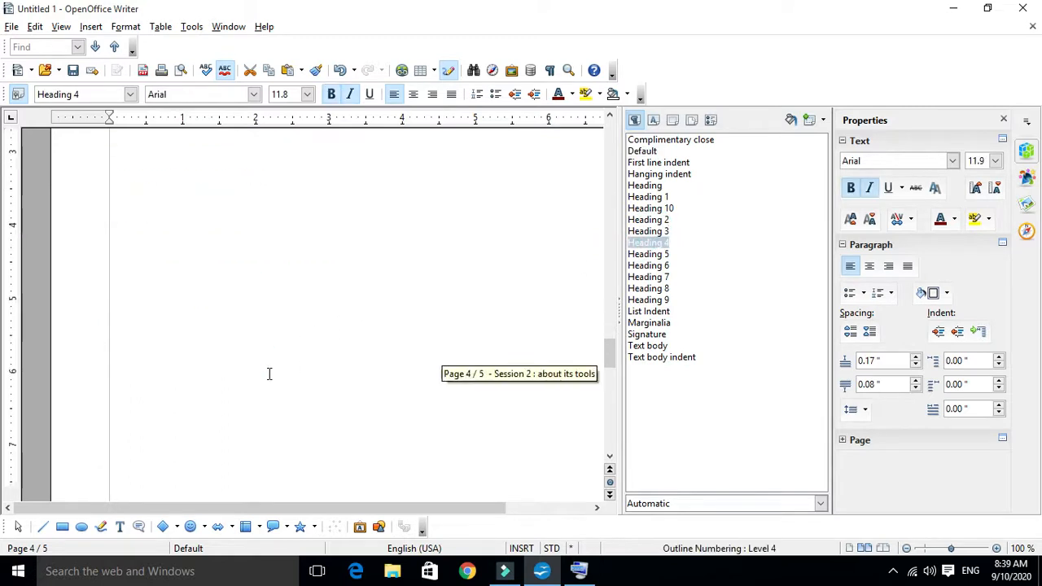
pyautogui.moveTo(285, 302); pyautogui.dragTo(100, 300)
pyautogui.doubleClick(647, 197)
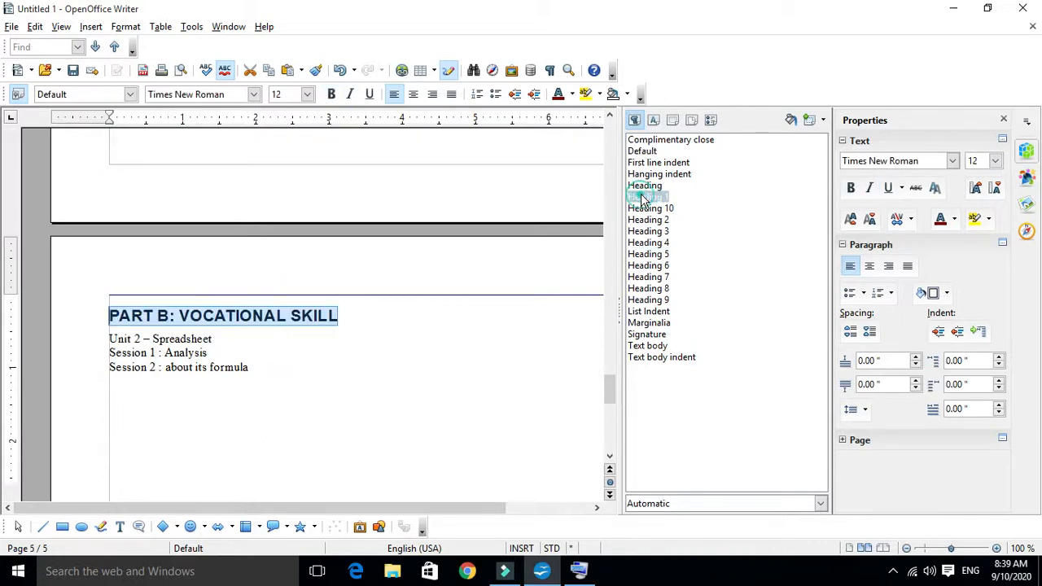
pyautogui.moveTo(221, 342); pyautogui.dragTo(108, 339)
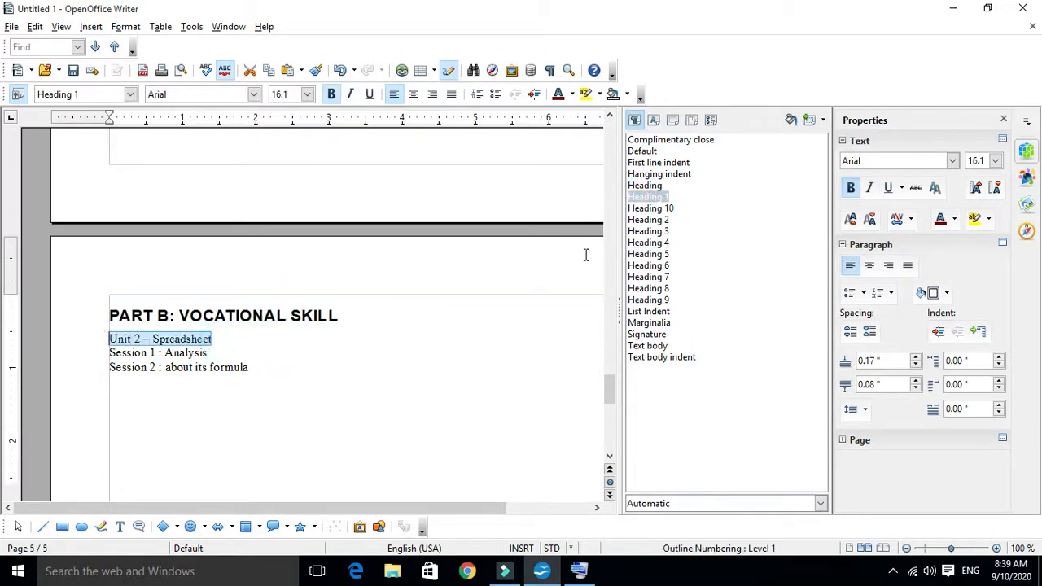
pyautogui.doubleClick(652, 220)
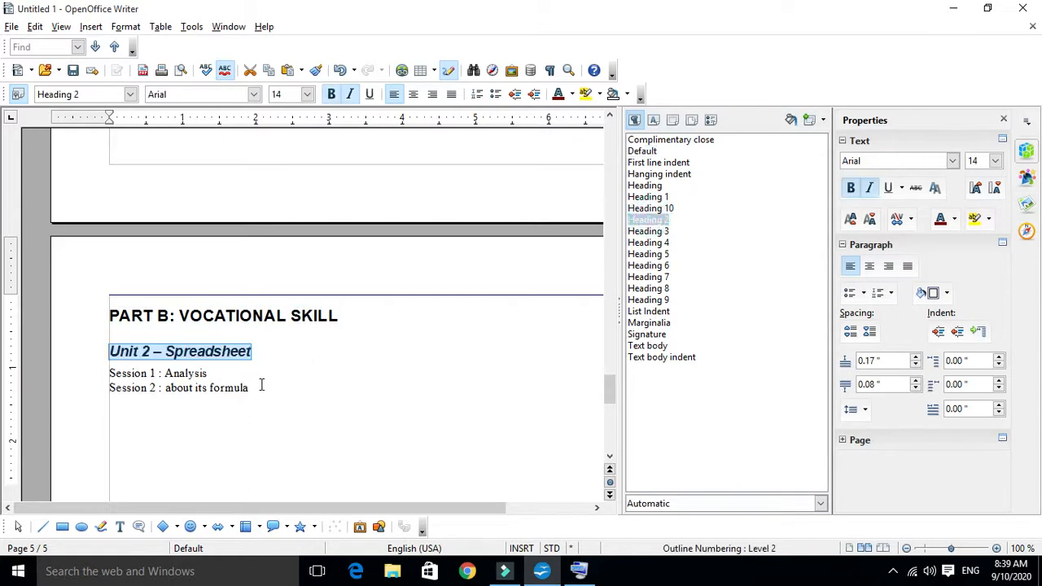
# Apply Heading 3 to the "Session 1 : Analysis" line and Heading 4 to the "Session 2 : about its formula" line
pyautogui.moveTo(218, 373); pyautogui.dragTo(70, 377)
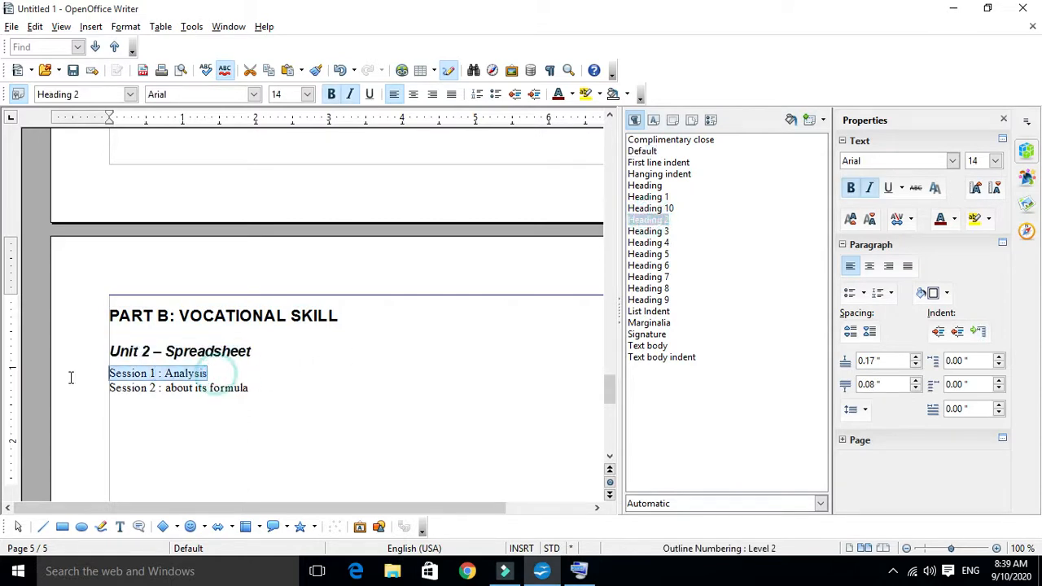
pyautogui.doubleClick(655, 232)
pyautogui.moveTo(252, 408); pyautogui.dragTo(106, 403)
pyautogui.doubleClick(648, 242)
pyautogui.click(366, 423)
# Place the text cursor at the start of the blank first page
pyautogui.scroll(20, 365, 423)
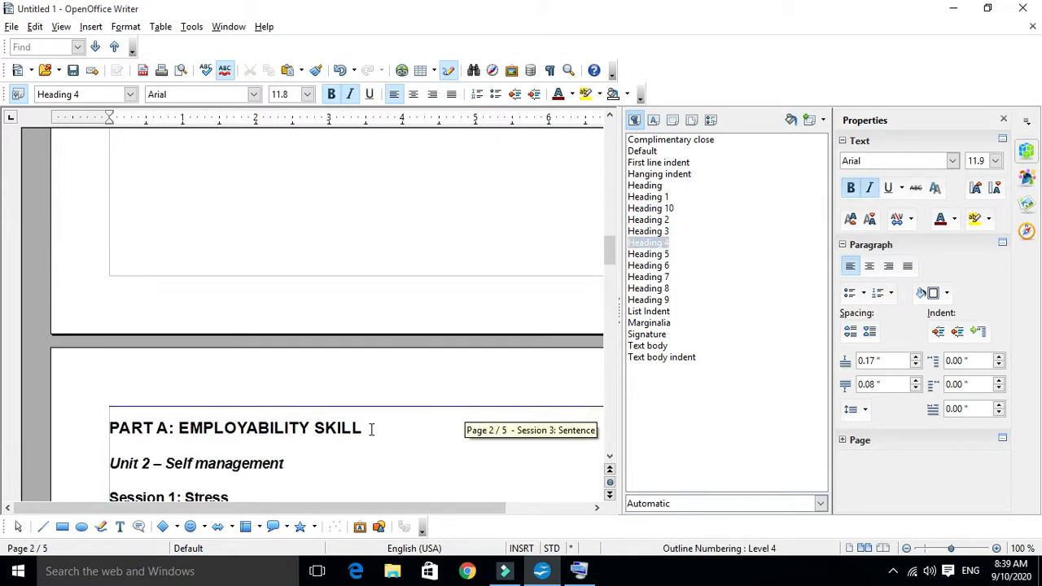
pyautogui.scroll(-4, 371, 428)
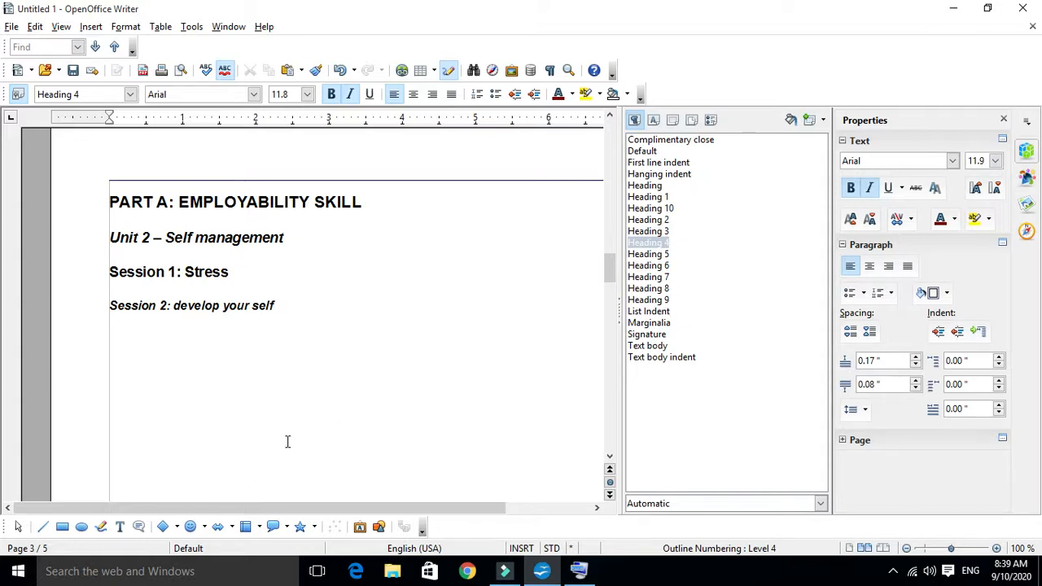
pyautogui.scroll(15, 286, 443)
pyautogui.scroll(20, 286, 444)
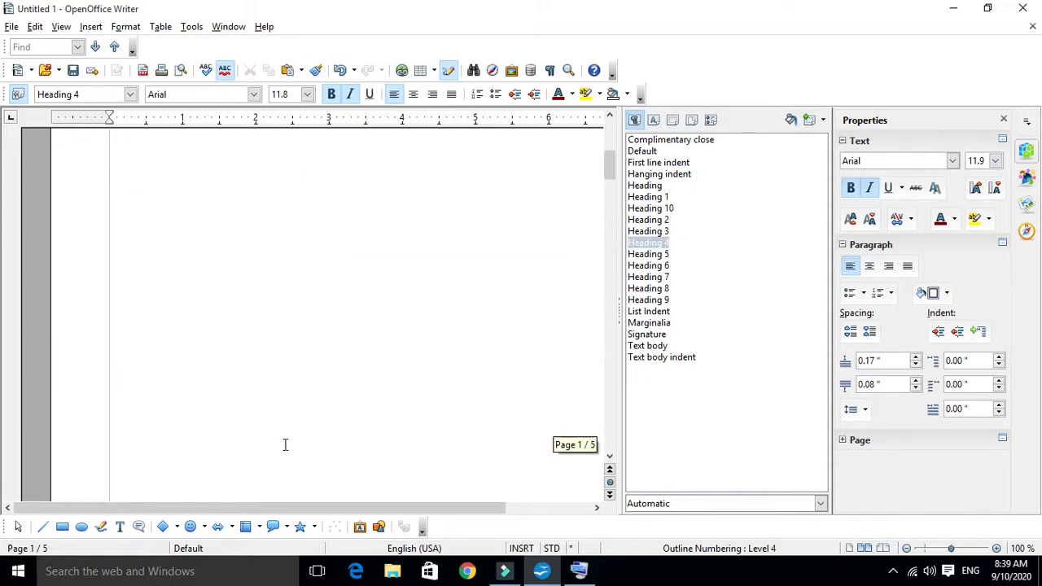
pyautogui.click(211, 249)
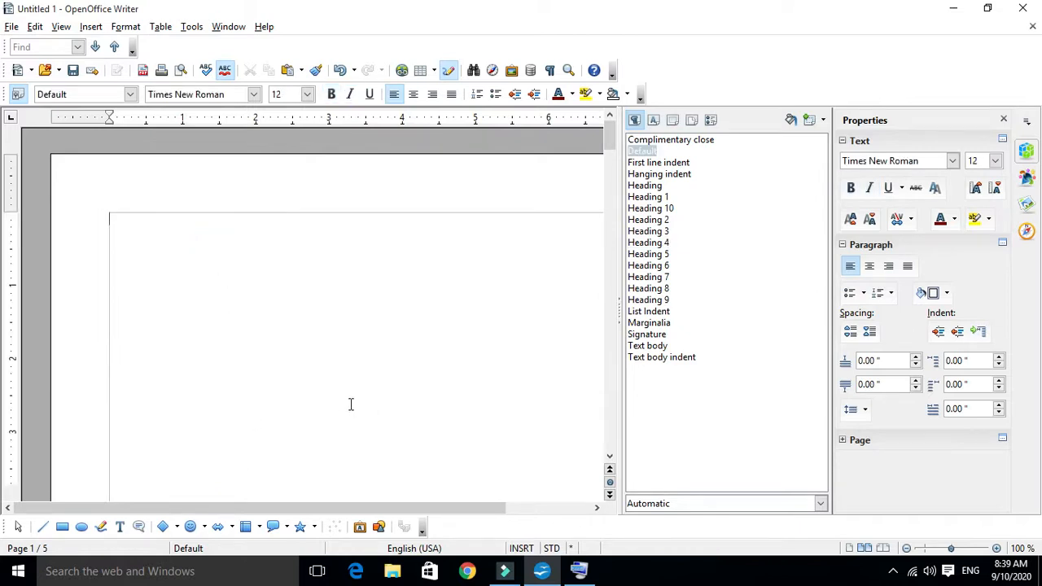
# Narrow the docked styles list and the properties sidebar so the full page width fits in the document area
pyautogui.moveTo(620, 340); pyautogui.dragTo(740, 331)
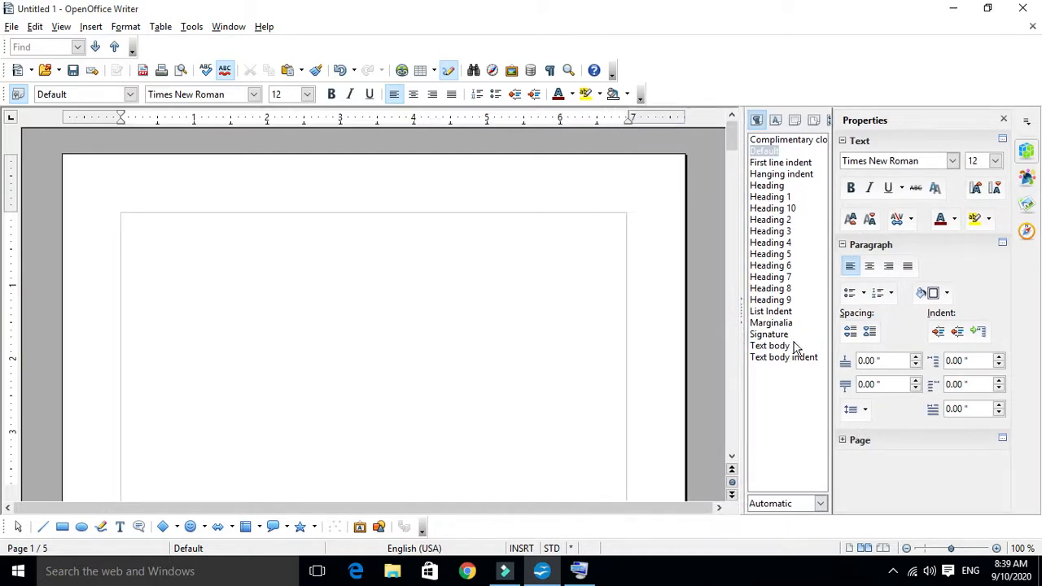
pyautogui.moveTo(833, 284); pyautogui.dragTo(886, 279)
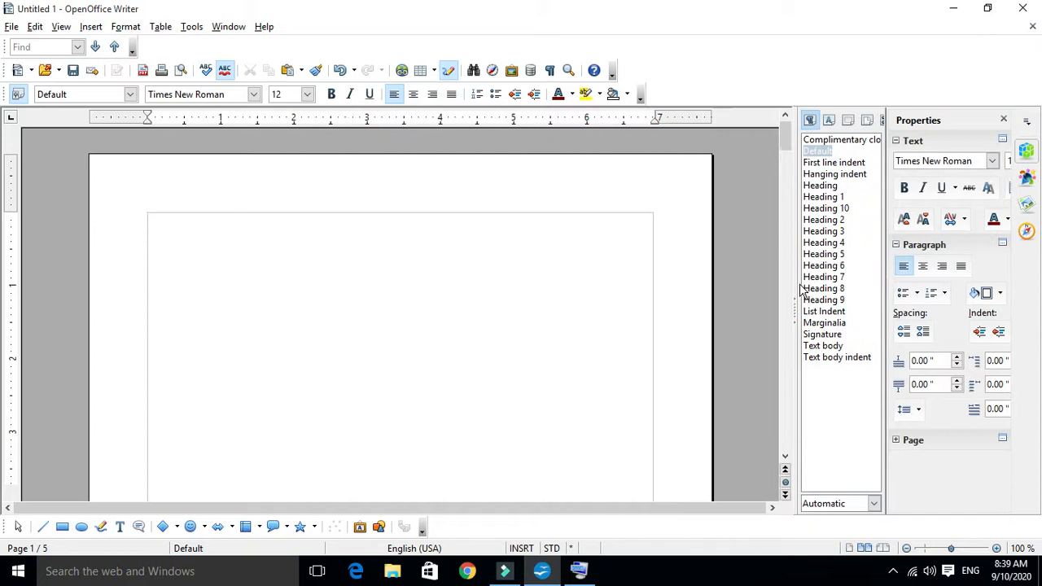
pyautogui.moveTo(790, 288)
pyautogui.mouseDown()
pyautogui.moveTo(781, 279)
pyautogui.moveTo(770, 288)
pyautogui.mouseUp()
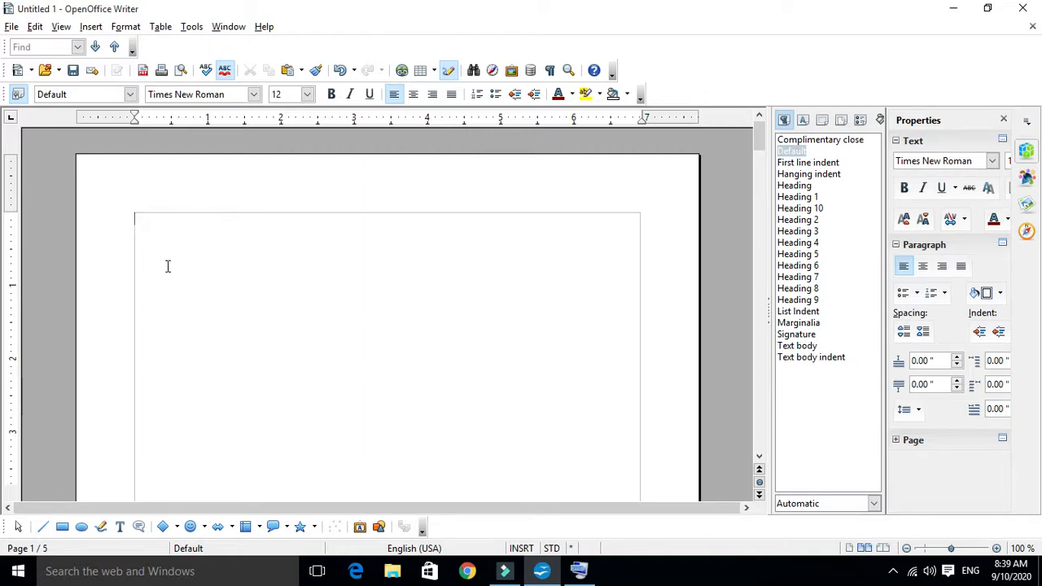
# Open the Insert Index/Table dialog for the blank first page and move it clear of the taskbar
pyautogui.click(91, 27)
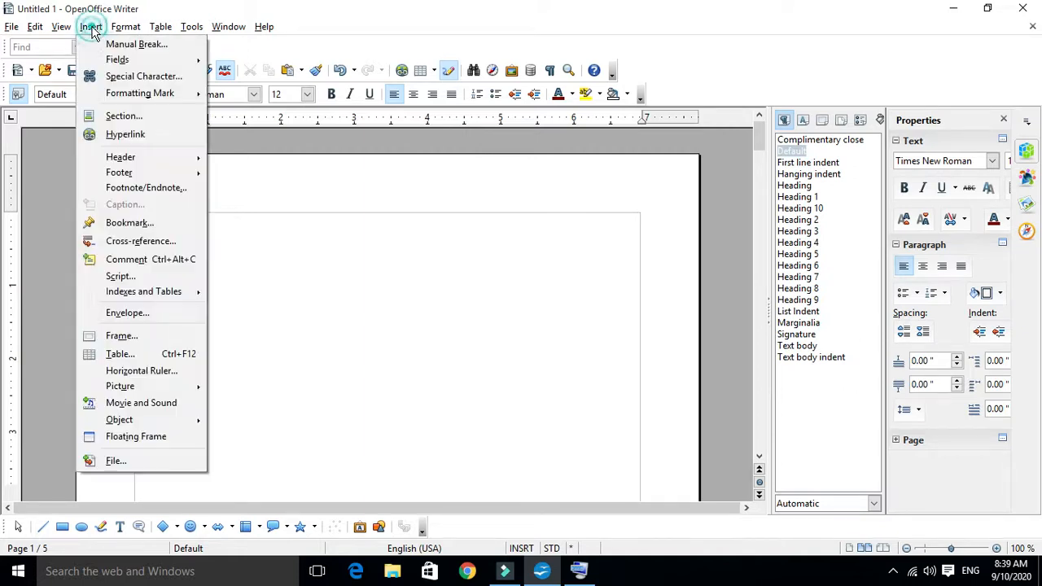
pyautogui.moveTo(174, 299)
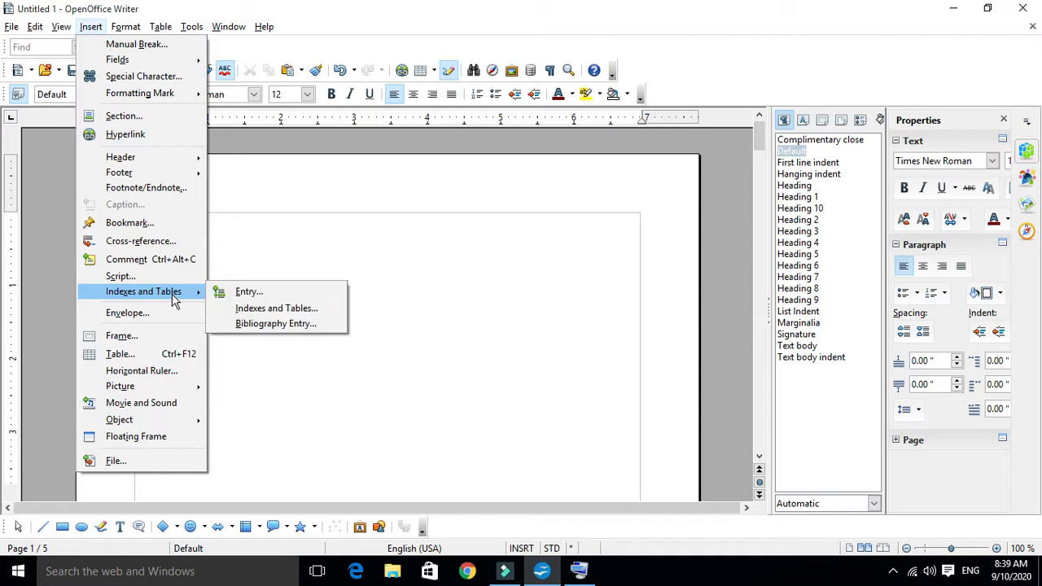
pyautogui.click(300, 309)
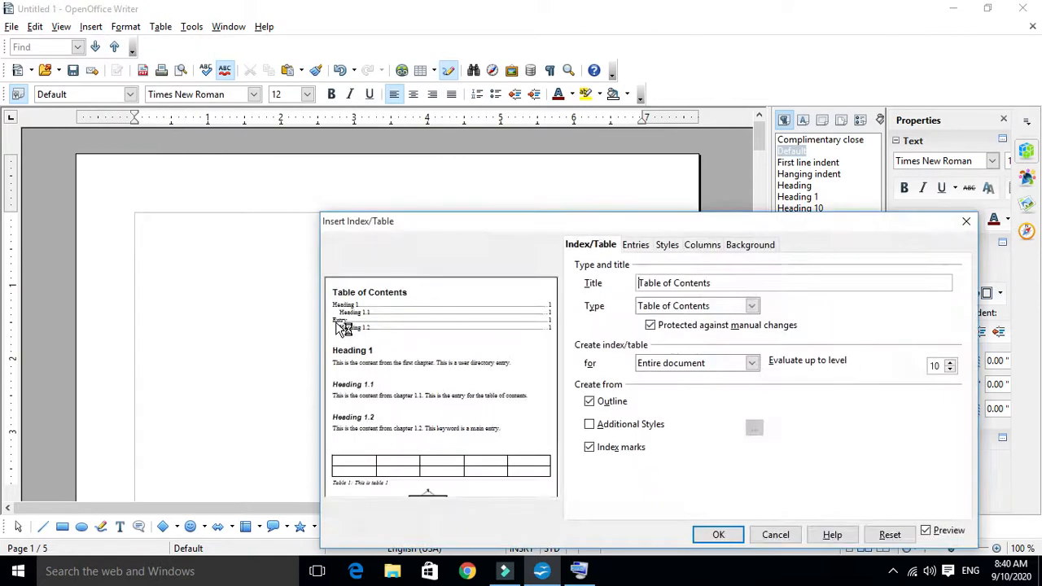
pyautogui.moveTo(535, 230); pyautogui.dragTo(514, 158)
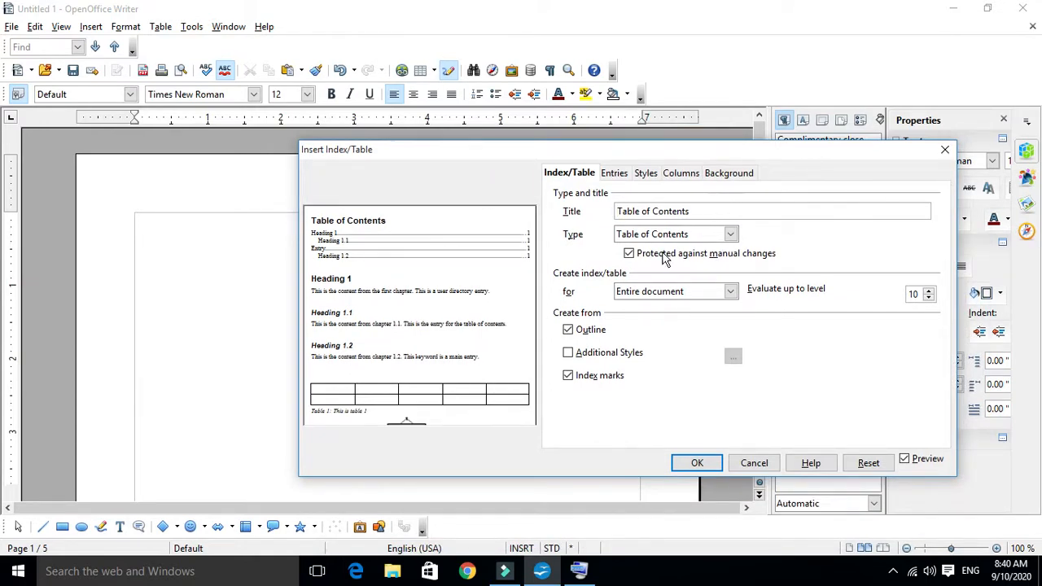
pyautogui.moveTo(699, 208); pyautogui.dragTo(591, 236)
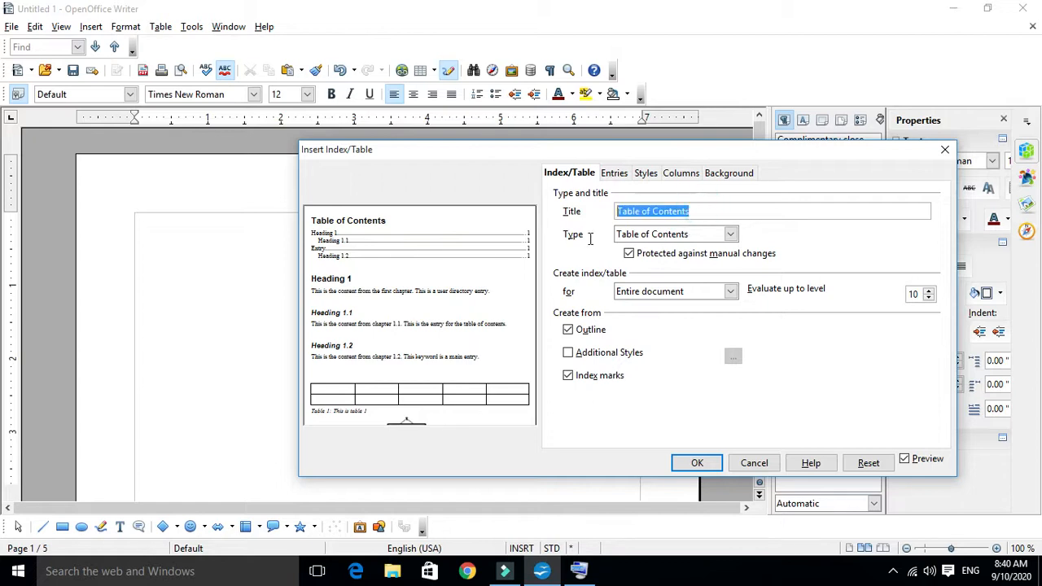
pyautogui.click(695, 211)
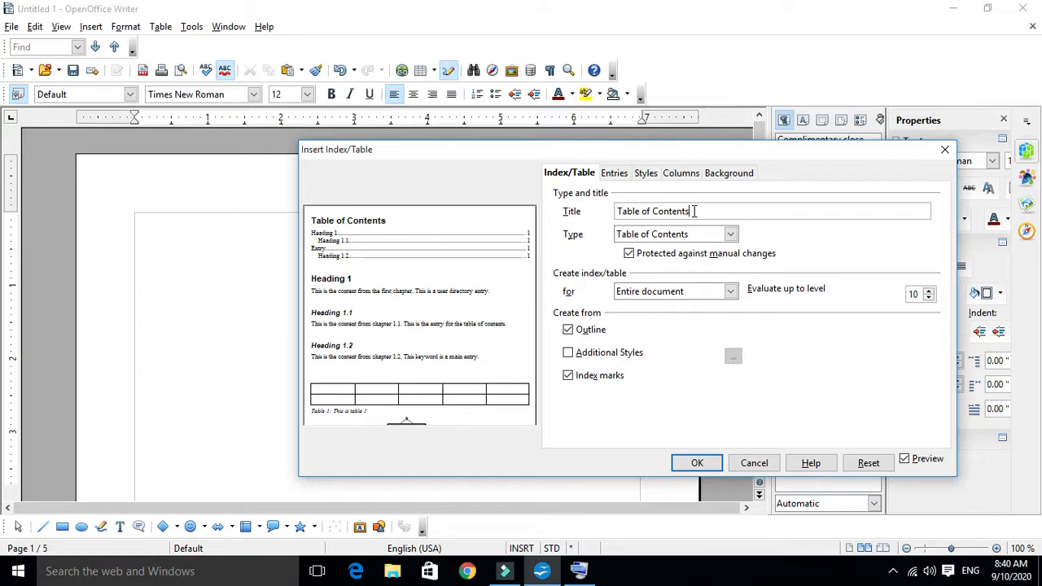
pyautogui.moveTo(694, 210); pyautogui.dragTo(606, 212)
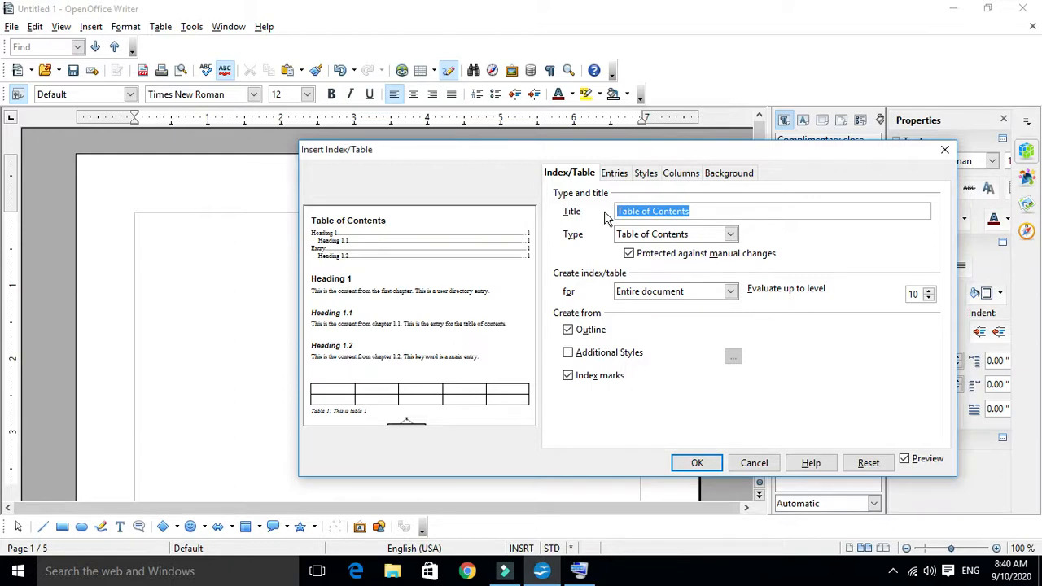
# Preview the Alphabetical Index and Index of Tables types for the new index
pyautogui.click(731, 235)
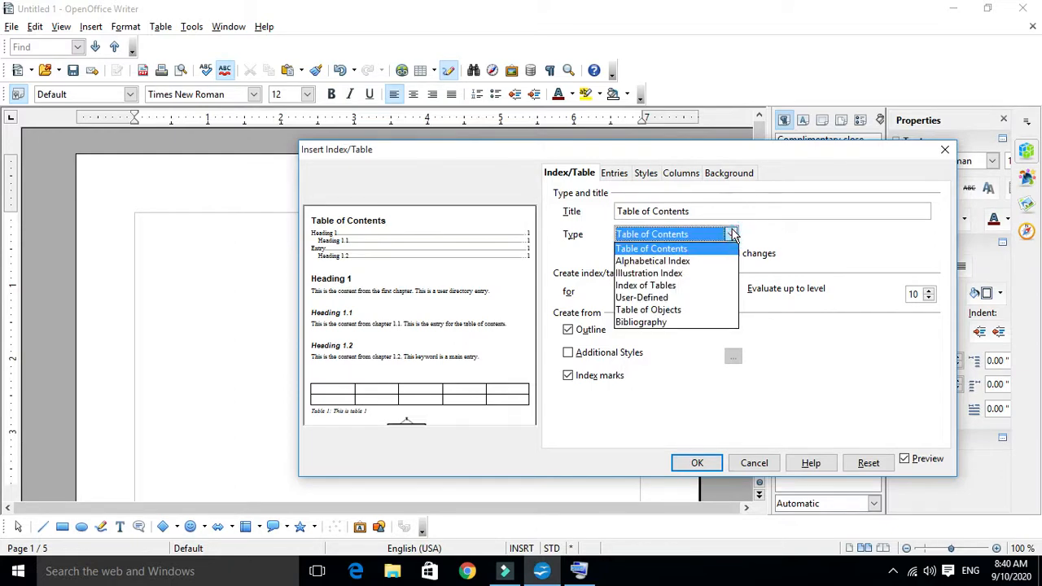
pyautogui.click(698, 261)
pyautogui.click(731, 235)
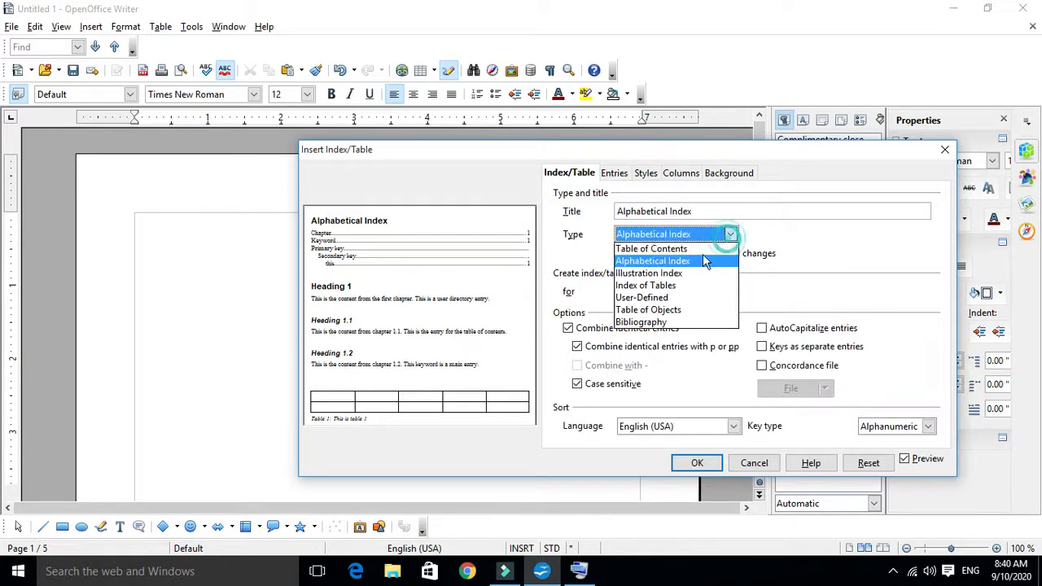
pyautogui.click(666, 285)
# Insert an index of type Table of Contents covering the entire document on the blank first page
pyautogui.click(731, 234)
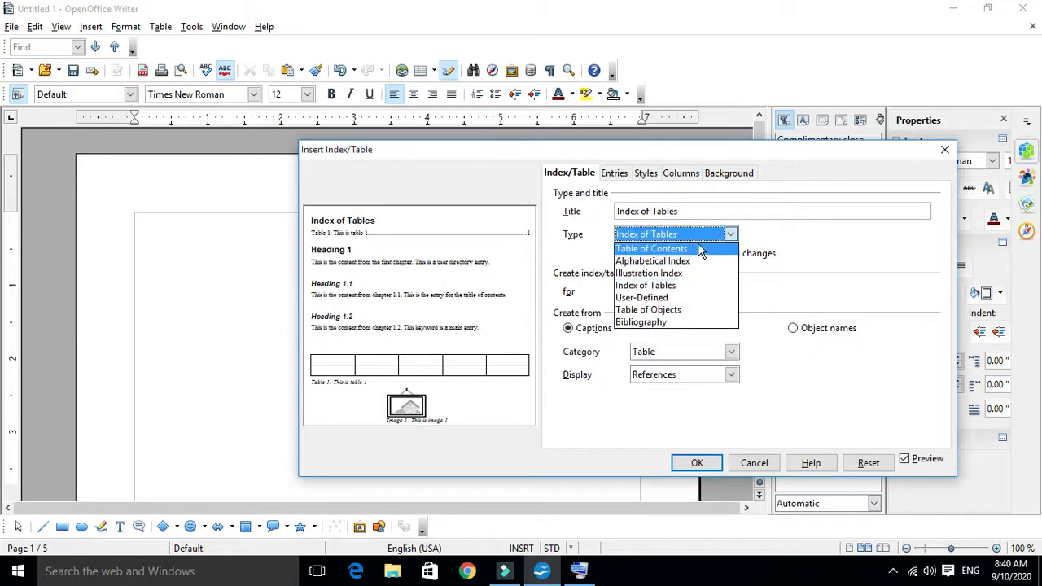
pyautogui.click(655, 248)
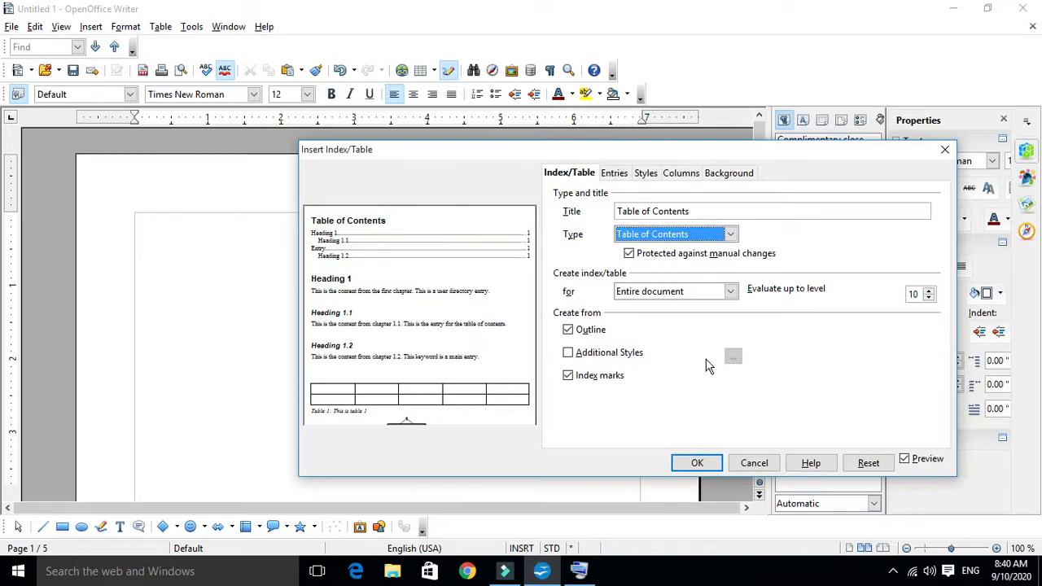
pyautogui.click(697, 464)
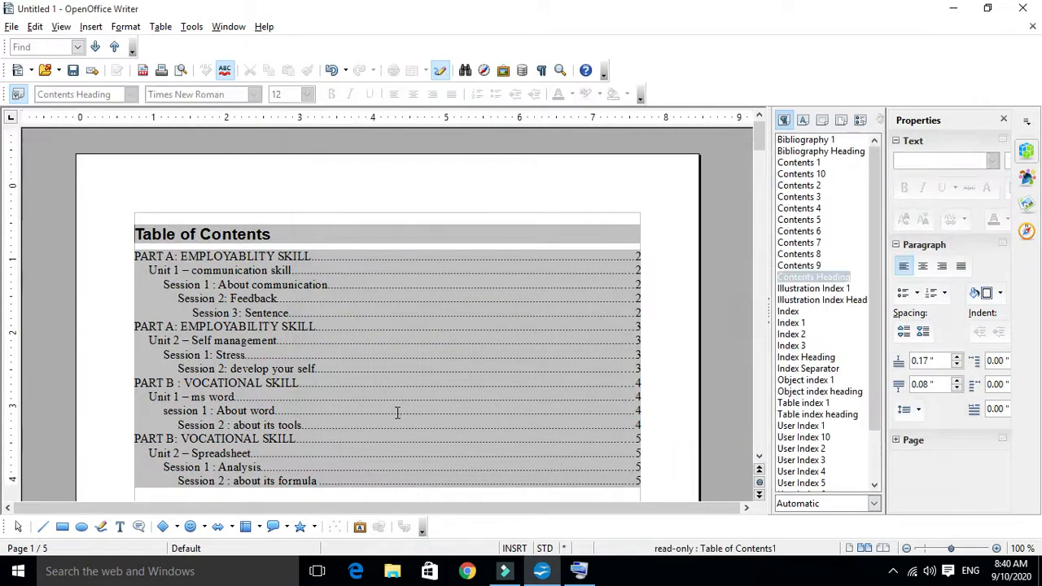
# Examine how the part, unit and session entries in the table of contents correspond to the headings on page 2
pyautogui.scroll(-2, 397, 413)
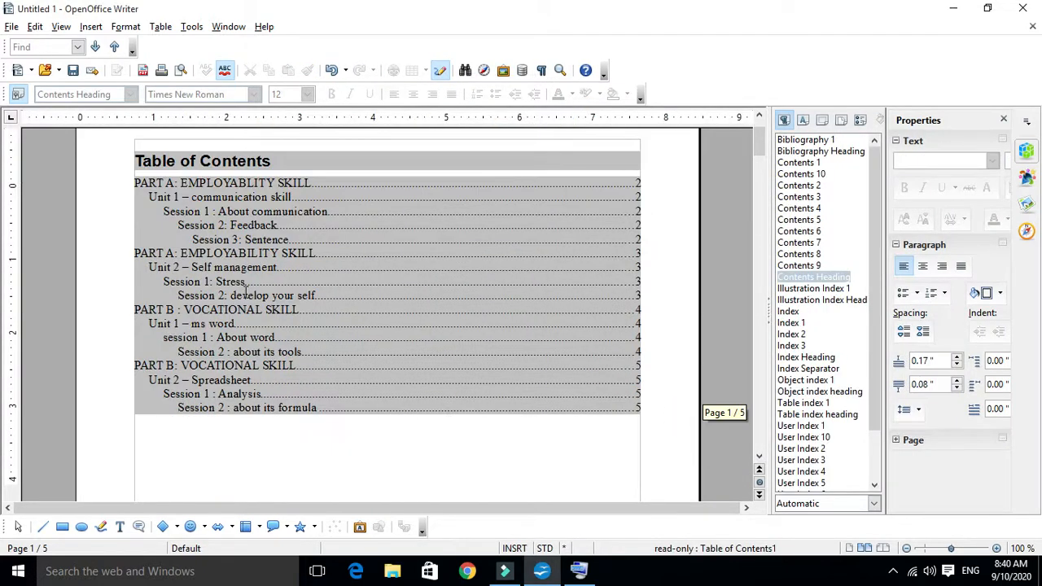
pyautogui.scroll(2, 253, 286)
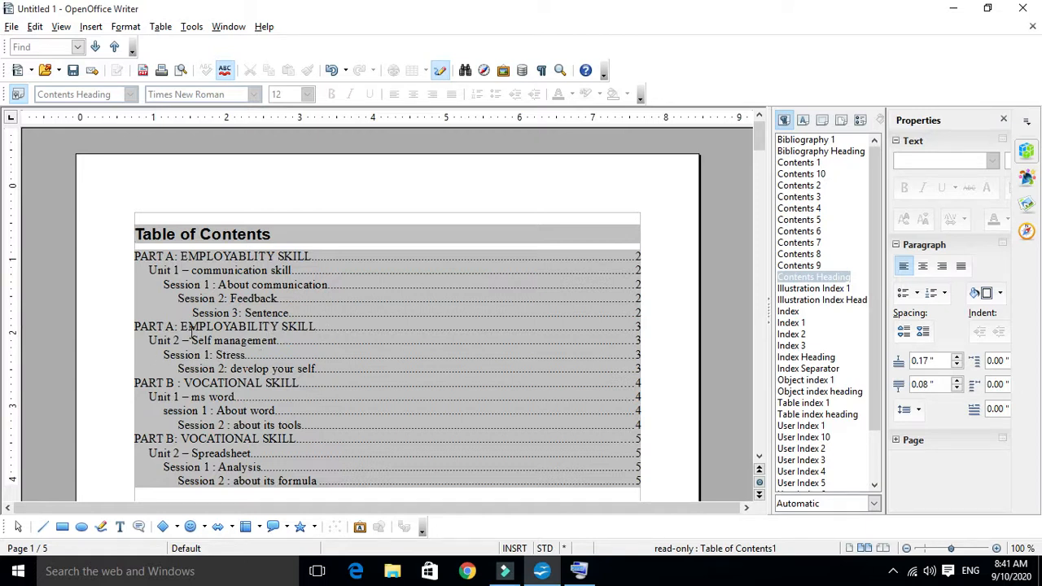
pyautogui.moveTo(139, 325); pyautogui.dragTo(315, 328)
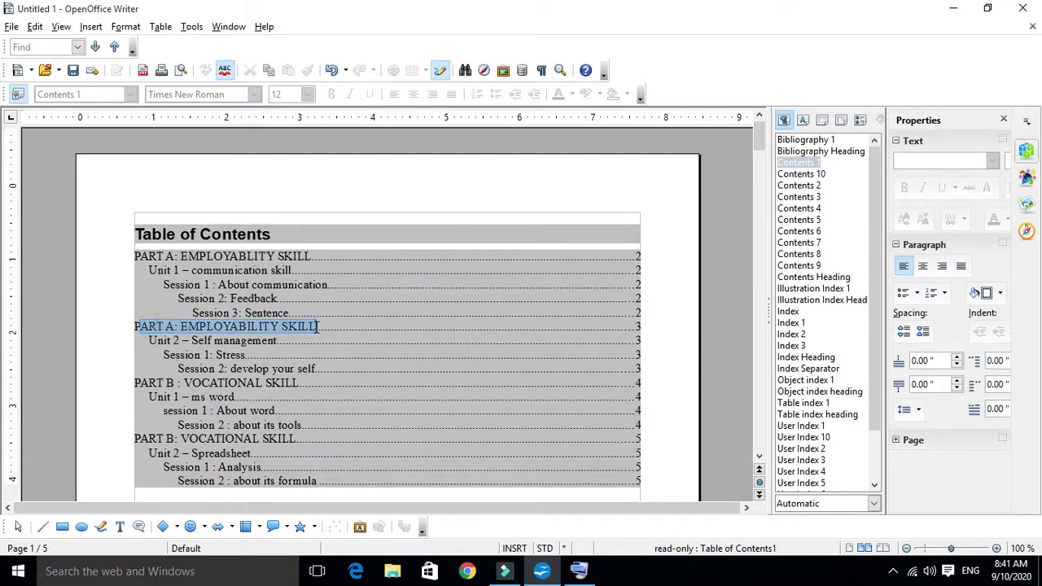
pyautogui.click(298, 325)
pyautogui.moveTo(316, 255); pyautogui.dragTo(135, 254)
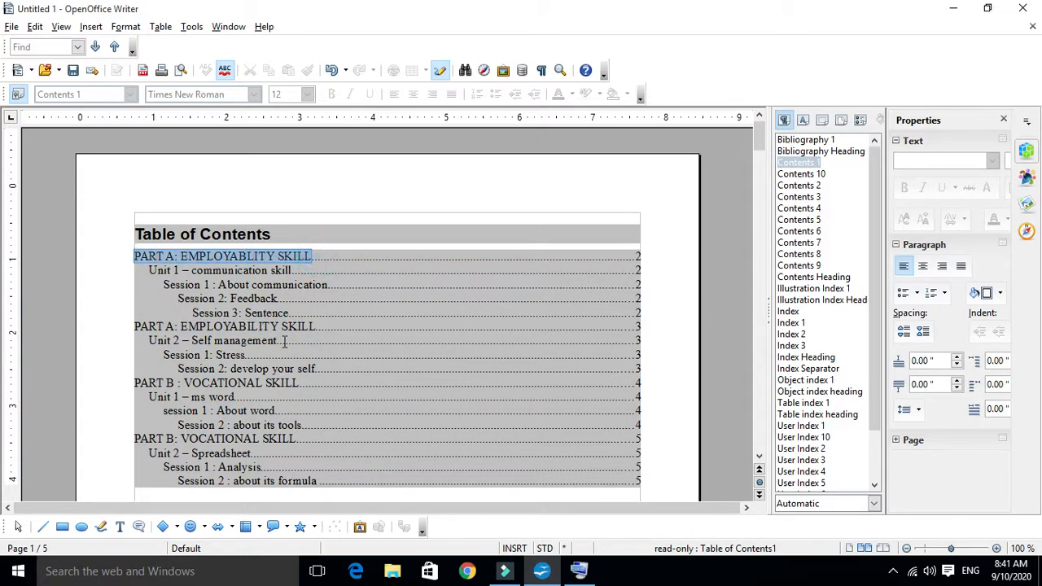
pyautogui.moveTo(316, 326); pyautogui.dragTo(127, 326)
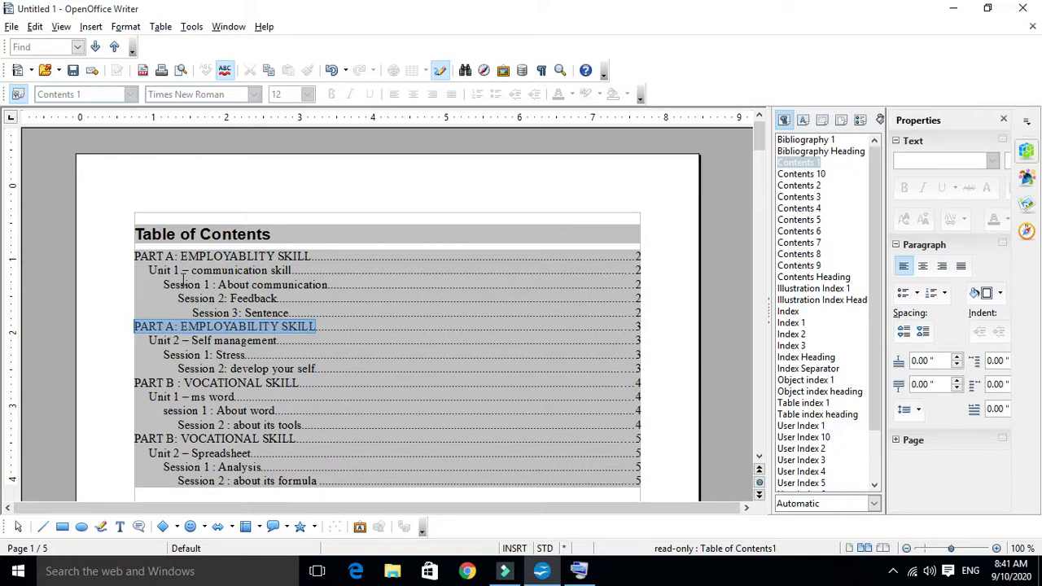
pyautogui.moveTo(148, 271); pyautogui.dragTo(307, 269)
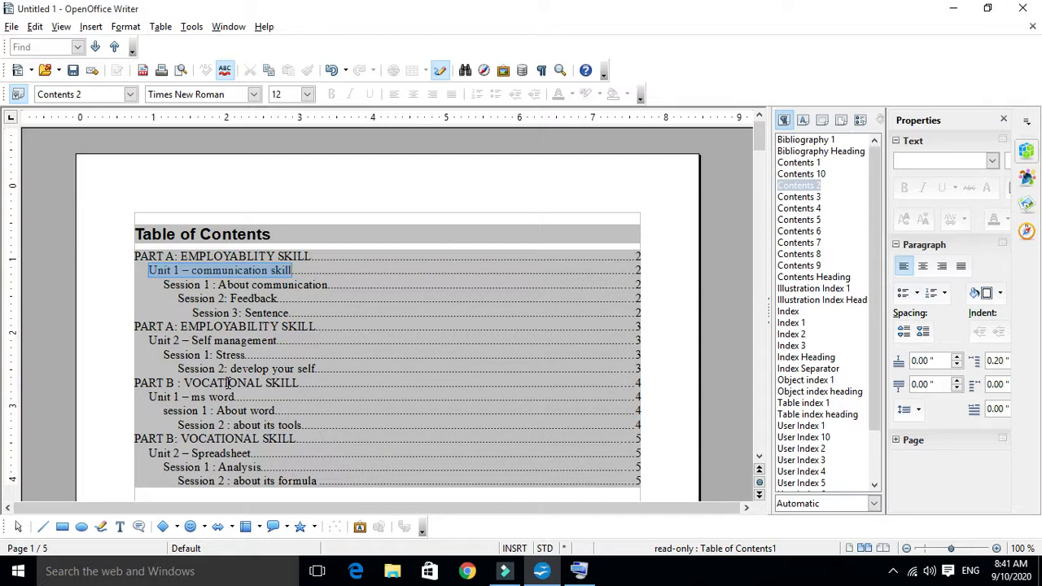
pyautogui.scroll(-15, 287, 337)
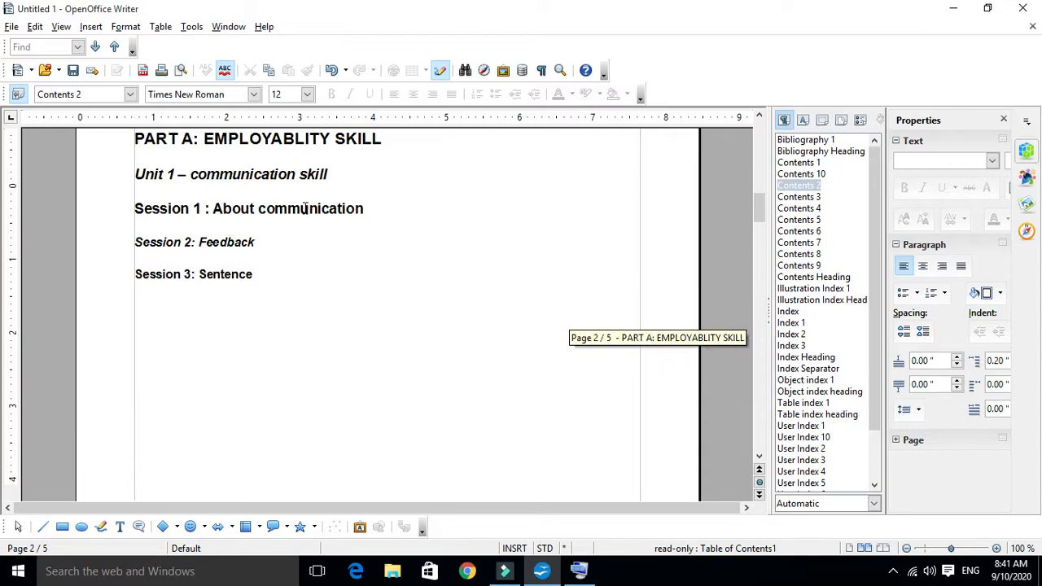
pyautogui.moveTo(225, 140); pyautogui.dragTo(291, 140)
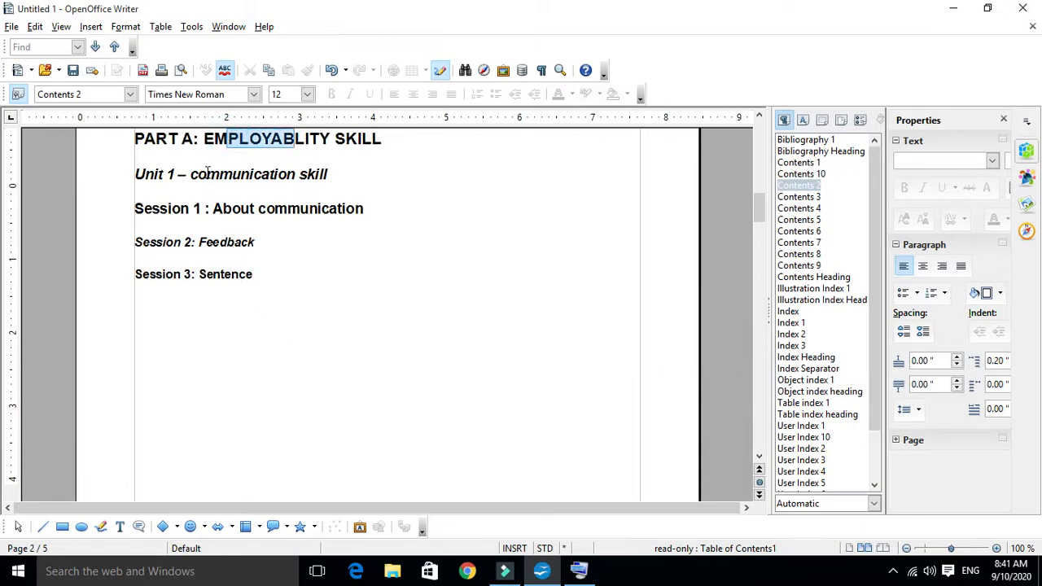
pyautogui.moveTo(205, 174); pyautogui.dragTo(241, 174)
pyautogui.moveTo(212, 210); pyautogui.dragTo(227, 241)
pyautogui.moveTo(193, 286); pyautogui.dragTo(263, 280)
pyautogui.scroll(10, 262, 280)
pyautogui.moveTo(174, 257); pyautogui.dragTo(252, 315)
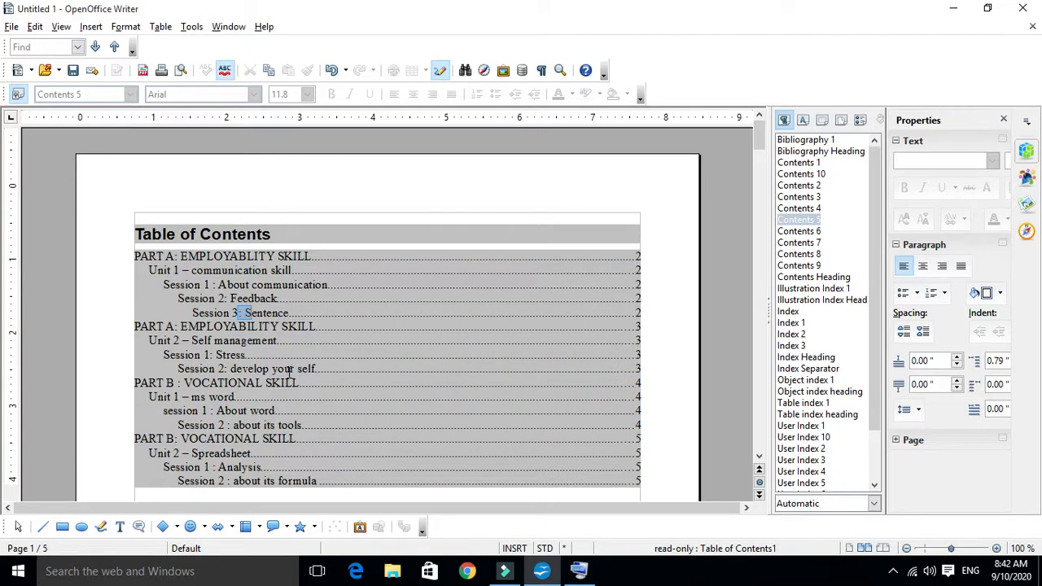
# Try to delete text from the "Session 3: Sentence" and "Session 2: Feedback" entries in the table of contents using the on-screen keyboard
pyautogui.moveTo(288, 312); pyautogui.dragTo(238, 311)
pyautogui.click(579, 570)
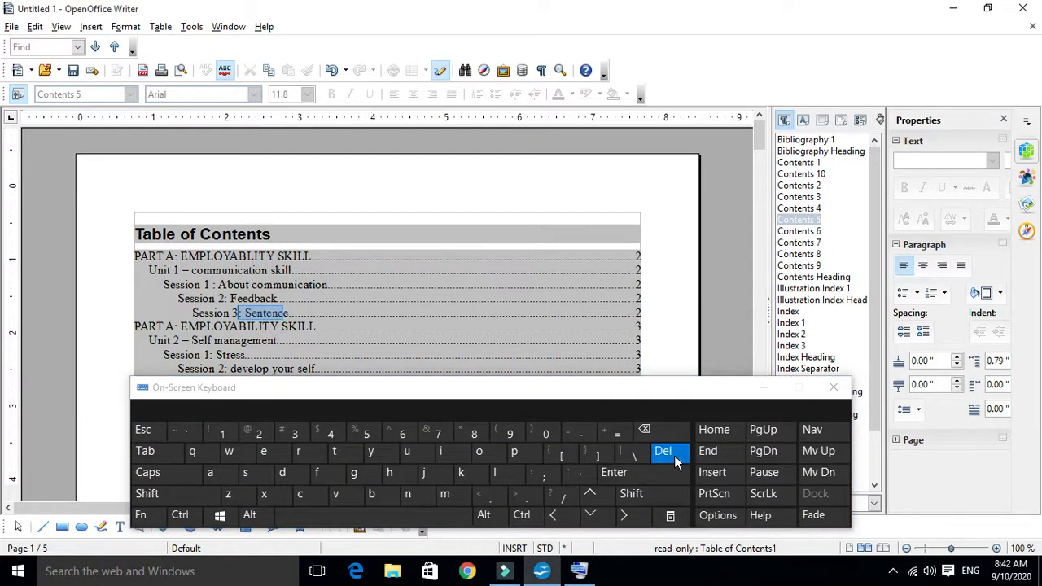
pyautogui.click(295, 298)
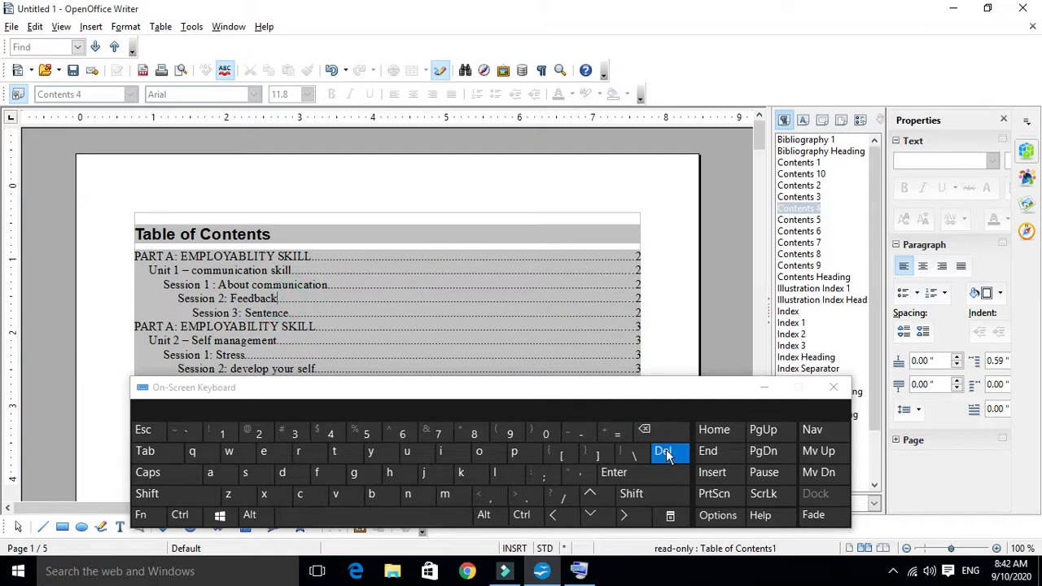
pyautogui.click(769, 390)
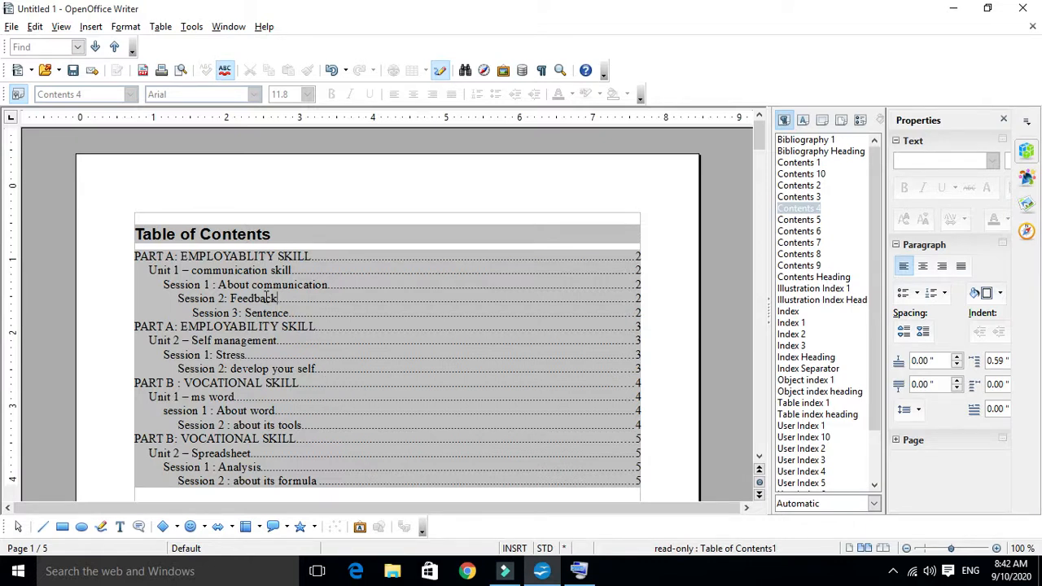
# Edit the table of contents to turn off its protection against manual changes
pyautogui.rightClick(265, 298)
pyautogui.press('Escape')
pyautogui.rightClick(270, 315)
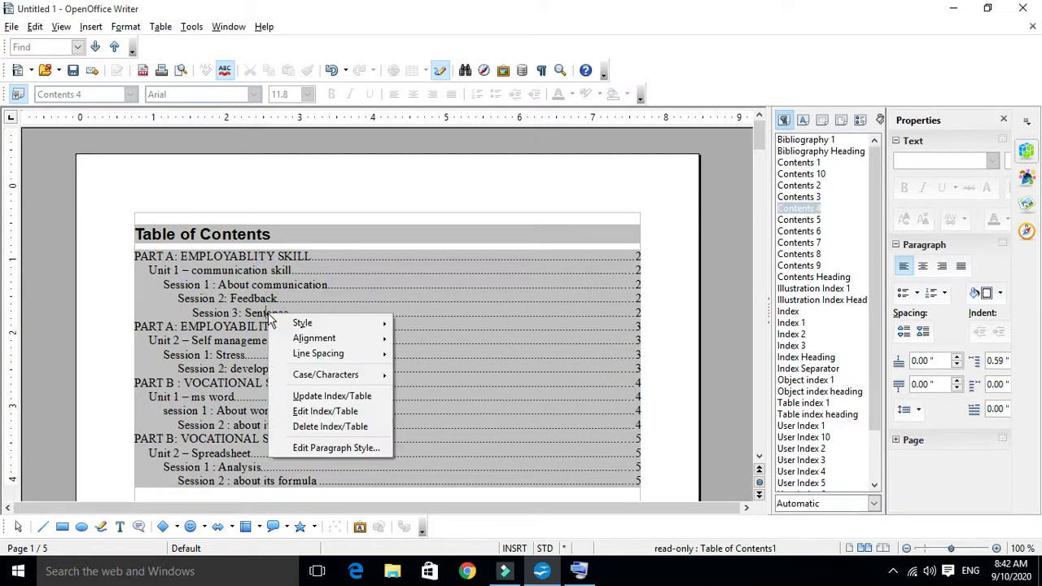
pyautogui.click(345, 415)
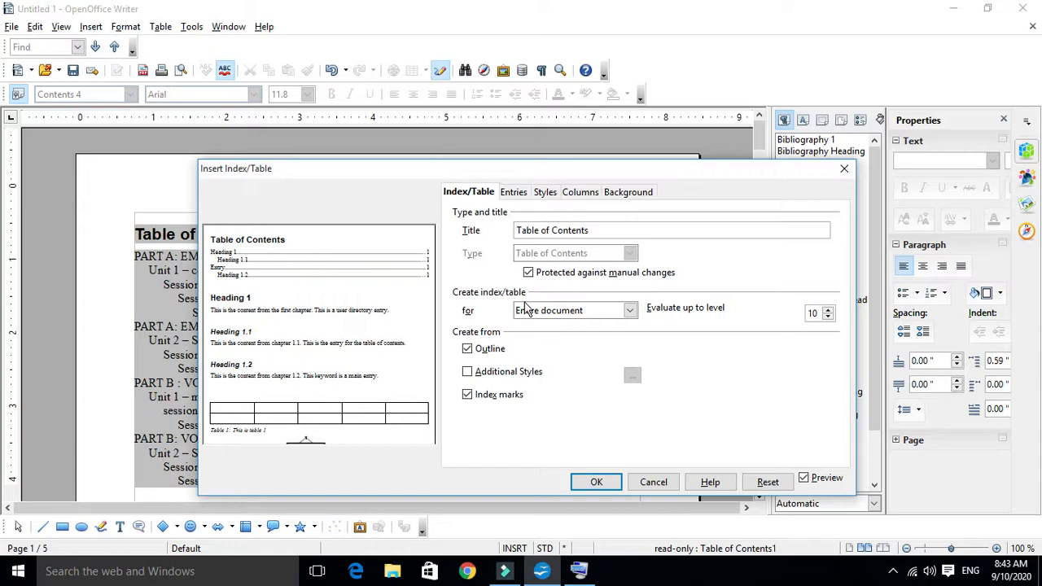
pyautogui.click(528, 272)
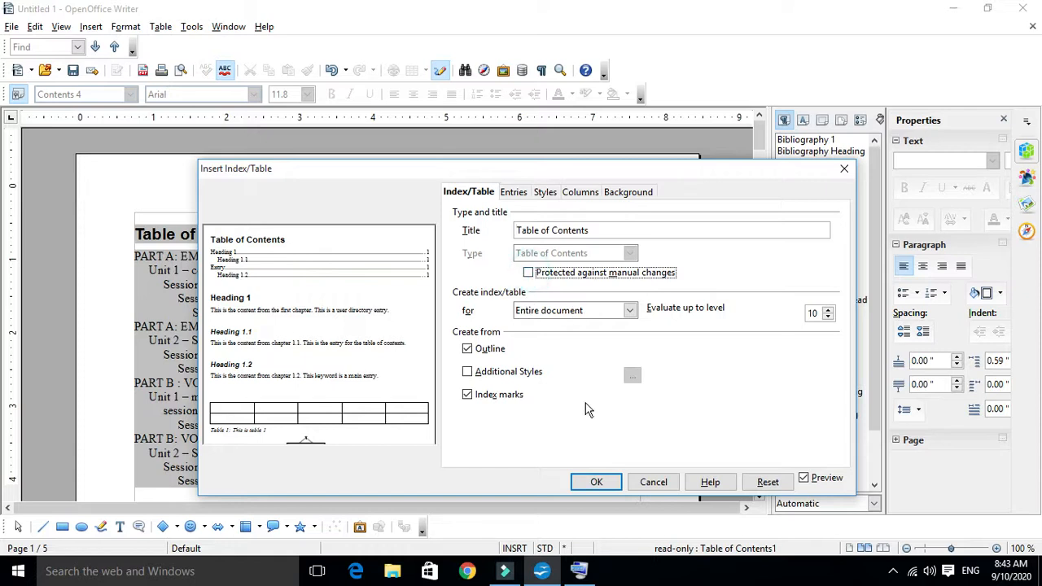
pyautogui.click(596, 481)
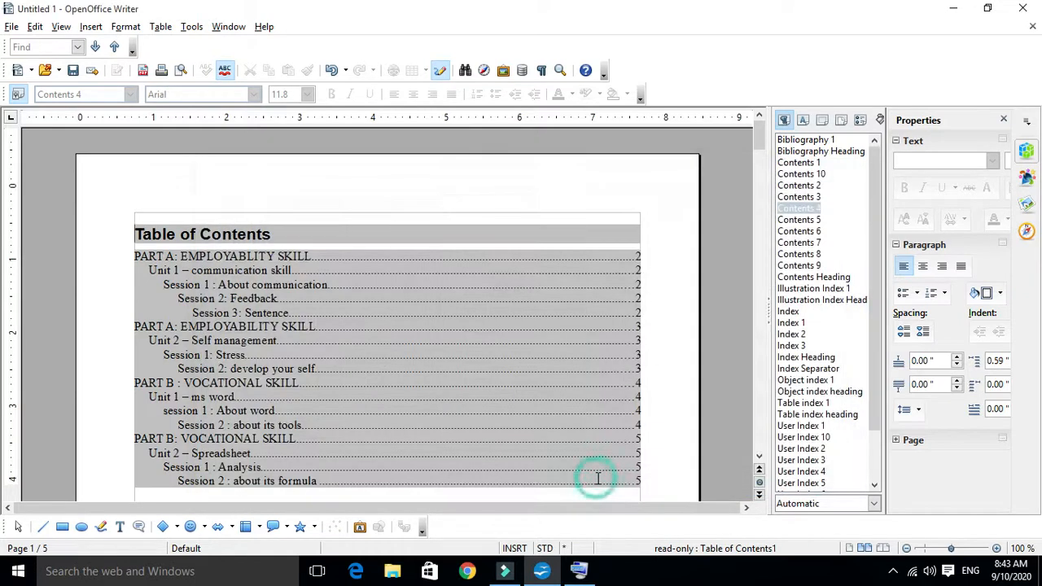
# Delete the word "SKILL" from the first PART A entry in the table of contents and retype it
pyautogui.click(313, 256)
pyautogui.press('BackSpace')
pyautogui.press('BackSpace')
pyautogui.press('BackSpace')
pyautogui.press('BackSpace')
pyautogui.press('BackSpace')
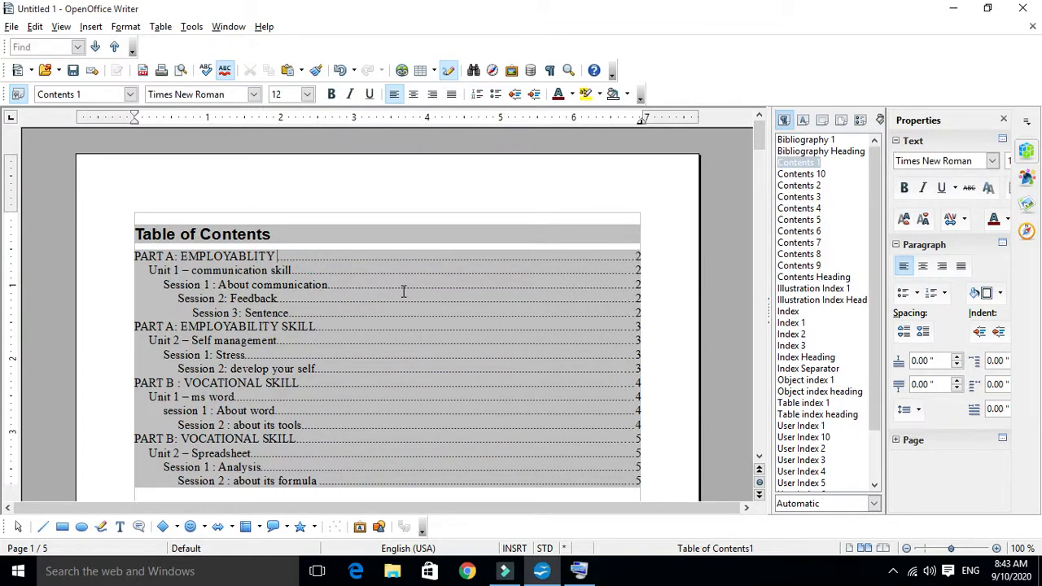
pyautogui.write('SKILL')
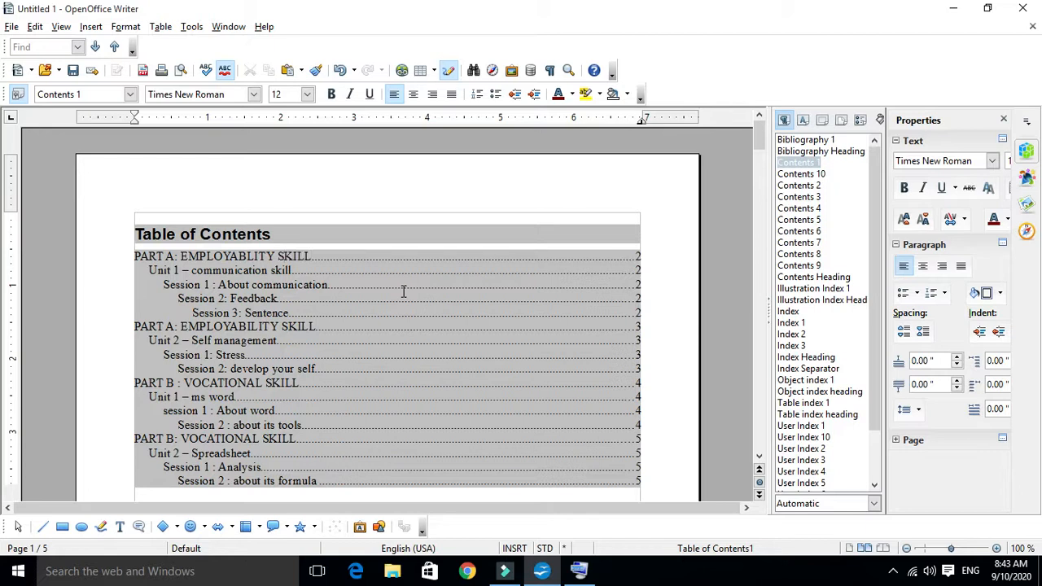
# Turn the protection against manual changes back on for the table of contents
pyautogui.rightClick(404, 288)
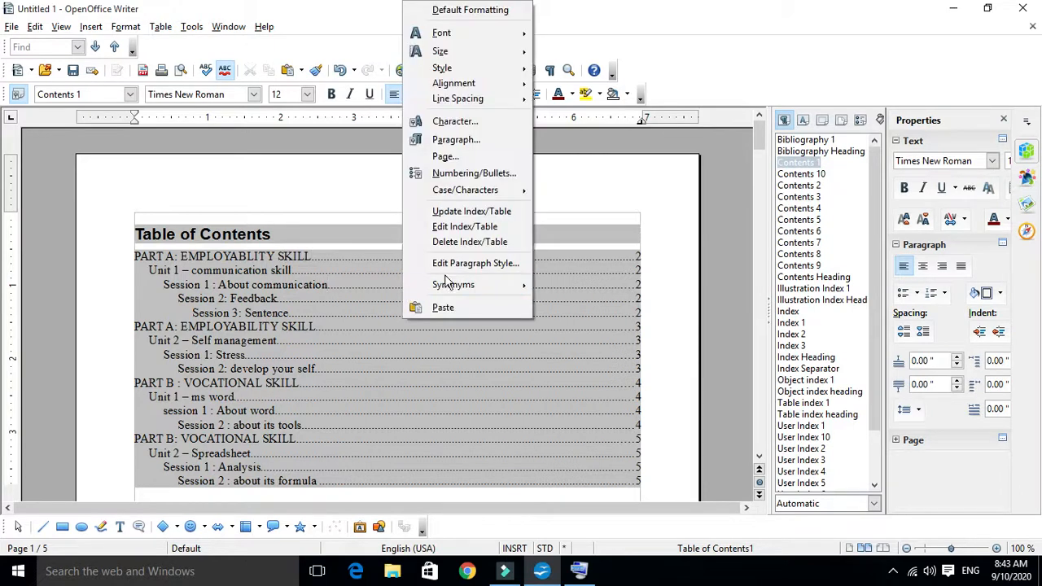
pyautogui.click(465, 226)
pyautogui.click(528, 273)
pyautogui.click(596, 482)
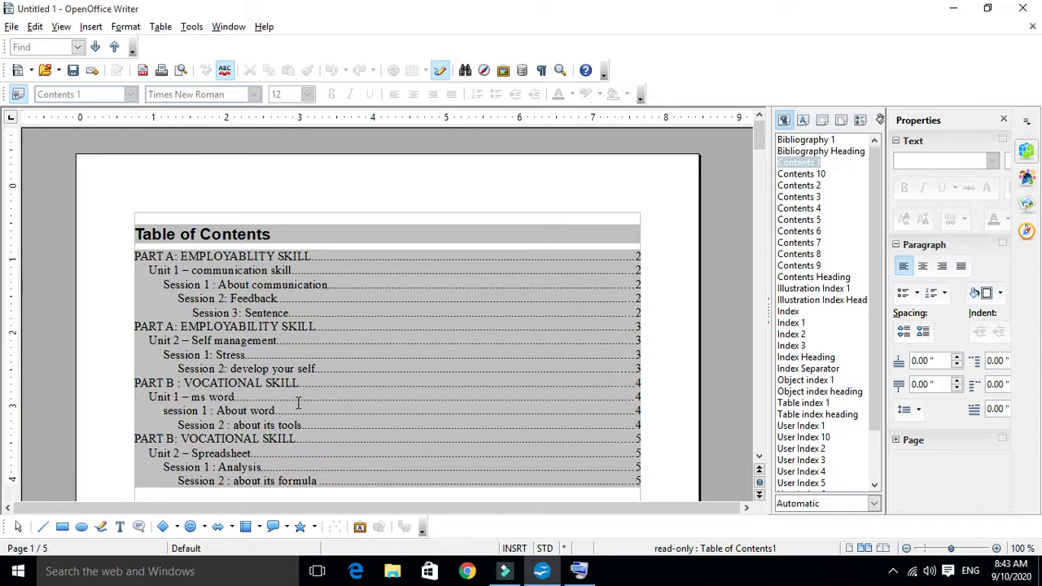
pyautogui.scroll(-15, 269, 399)
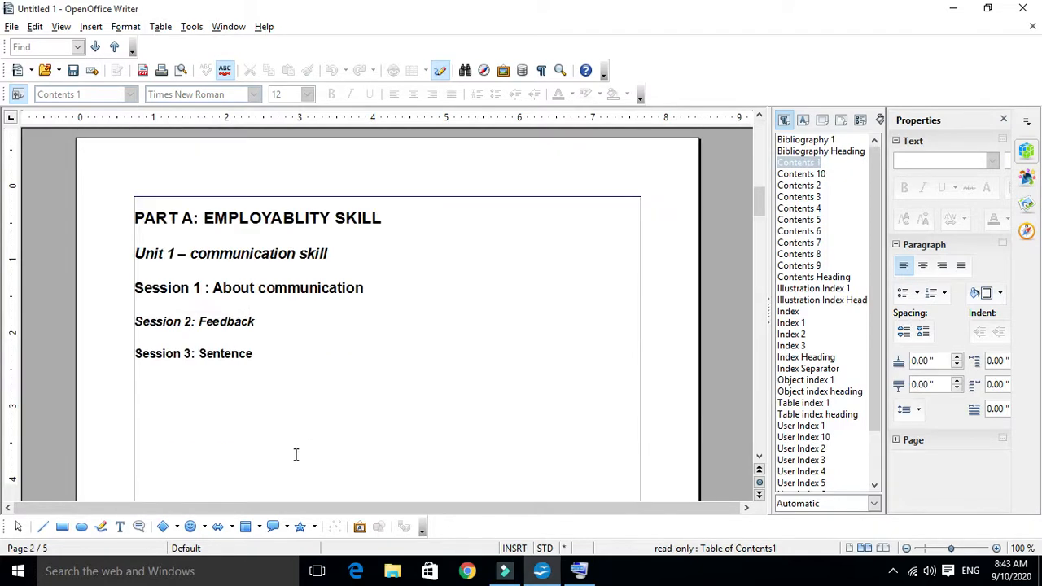
pyautogui.scroll(15, 289, 329)
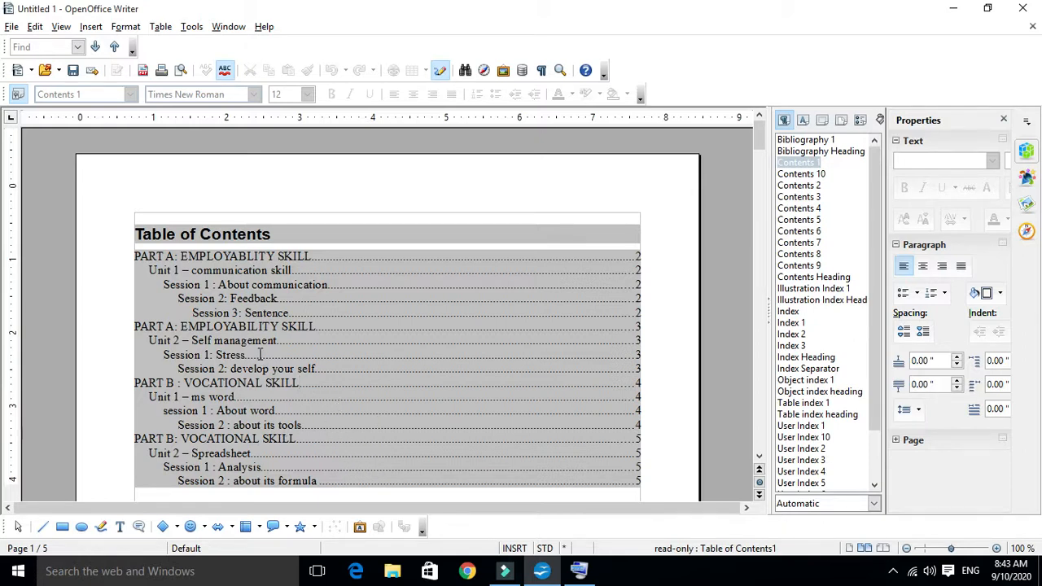
pyautogui.moveTo(182, 286); pyautogui.dragTo(274, 314)
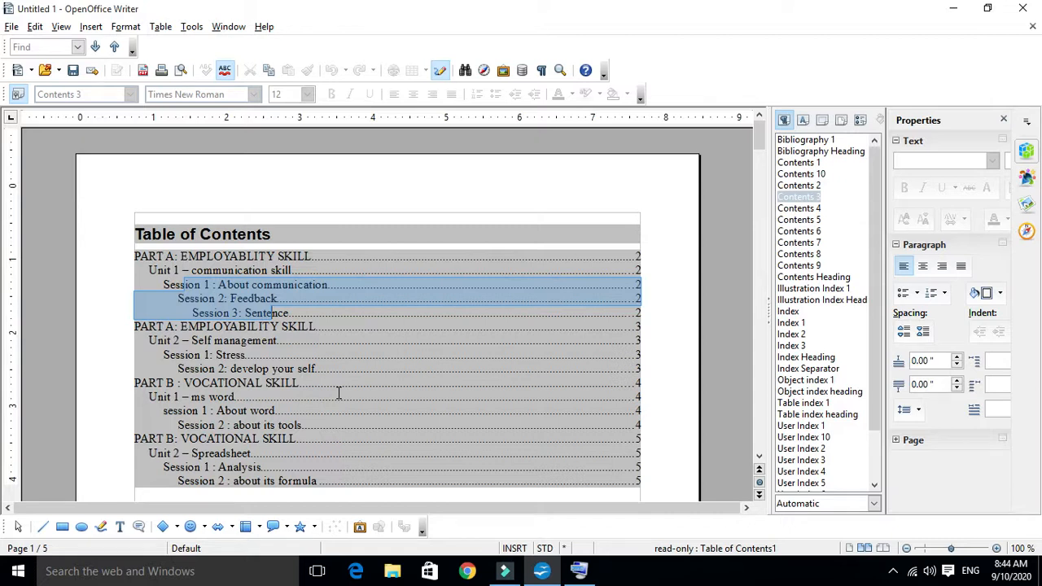
# Review the table of contents' entries, styles and columns settings, and set its background color to Purple 10
pyautogui.rightClick(368, 337)
pyautogui.click(417, 429)
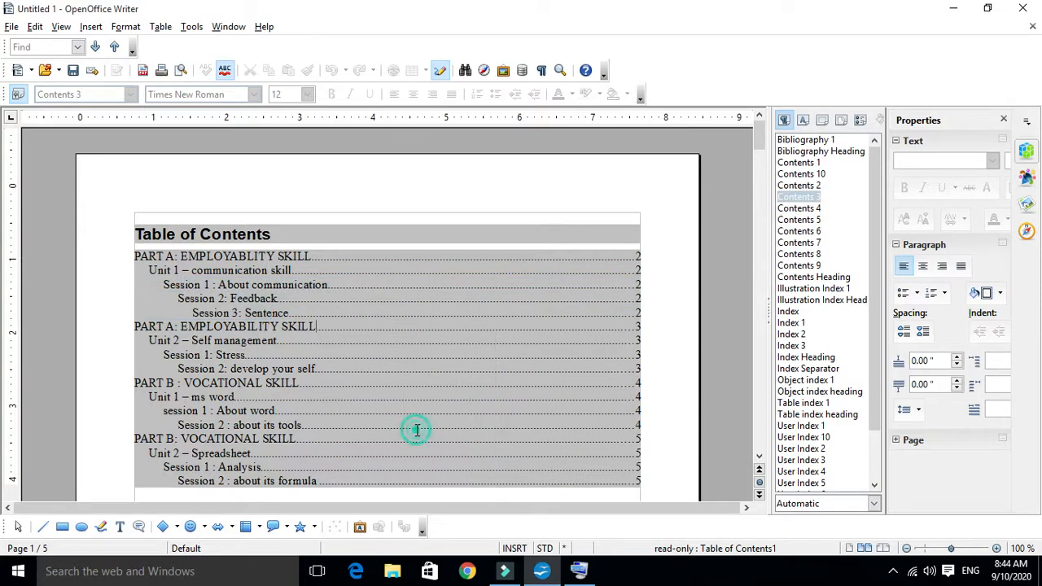
pyautogui.moveTo(520, 175); pyautogui.dragTo(595, 173)
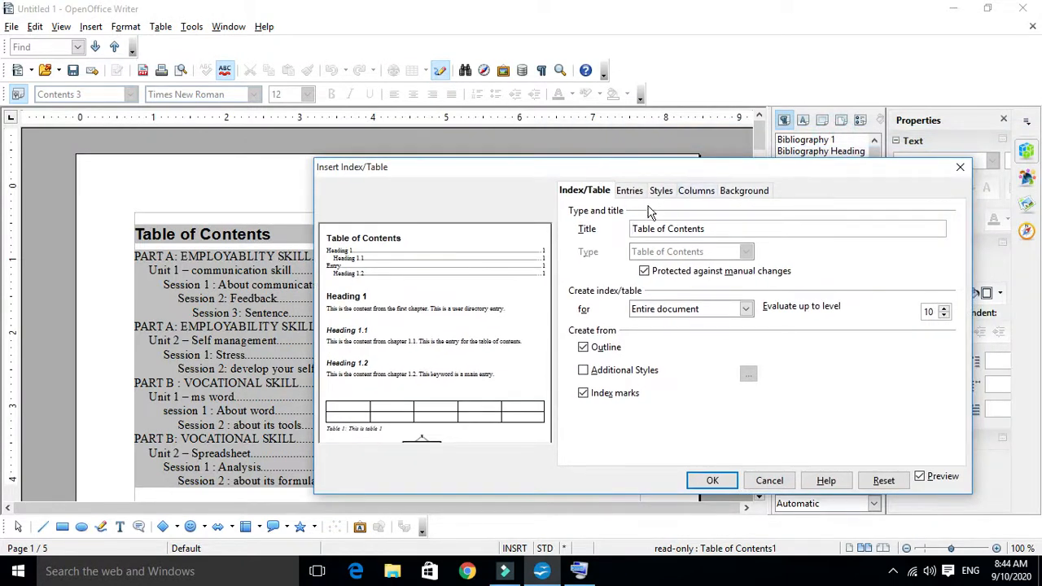
pyautogui.click(628, 191)
pyautogui.click(660, 192)
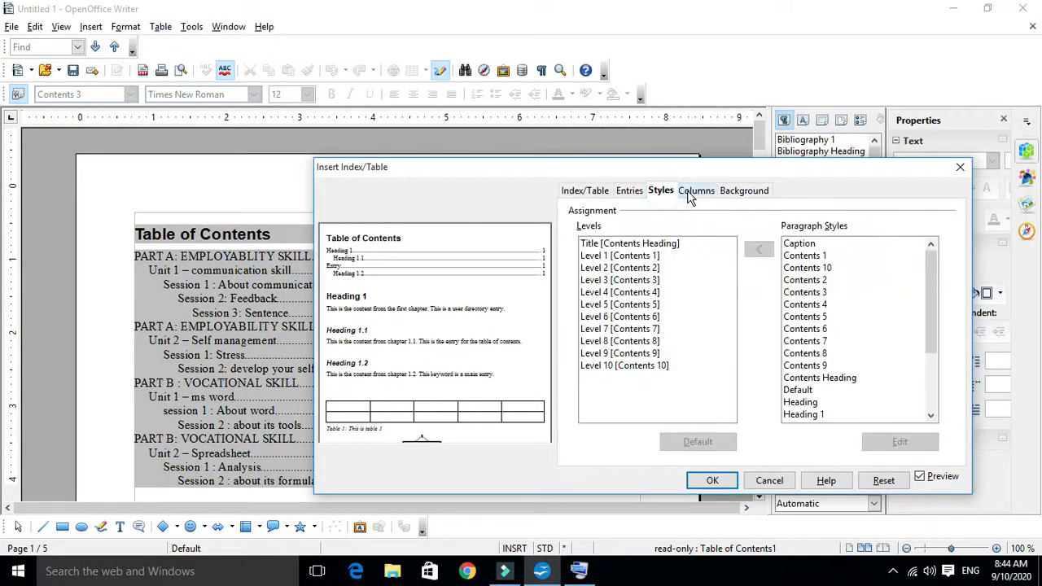
pyautogui.click(698, 194)
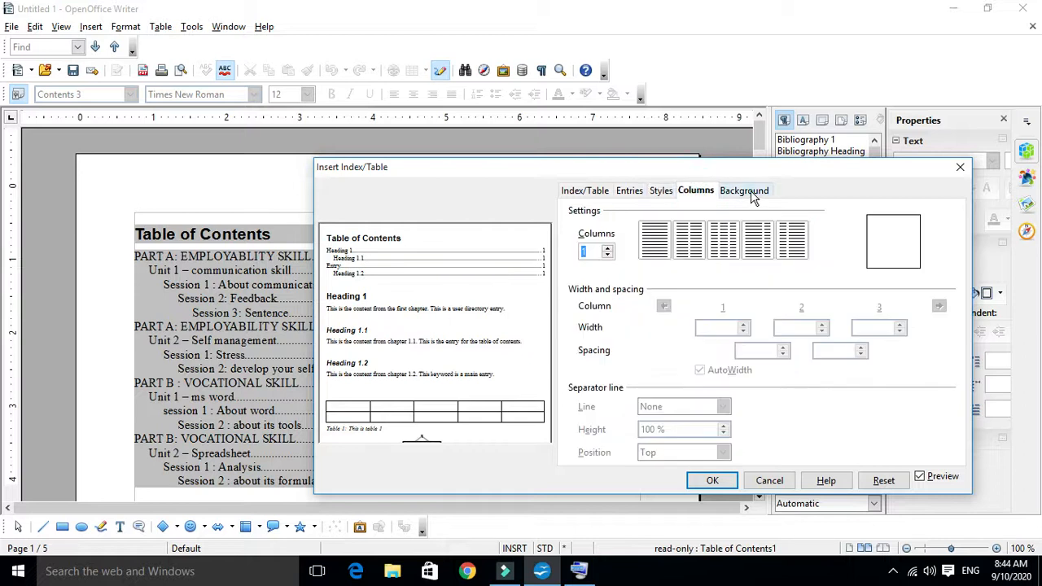
pyautogui.click(750, 194)
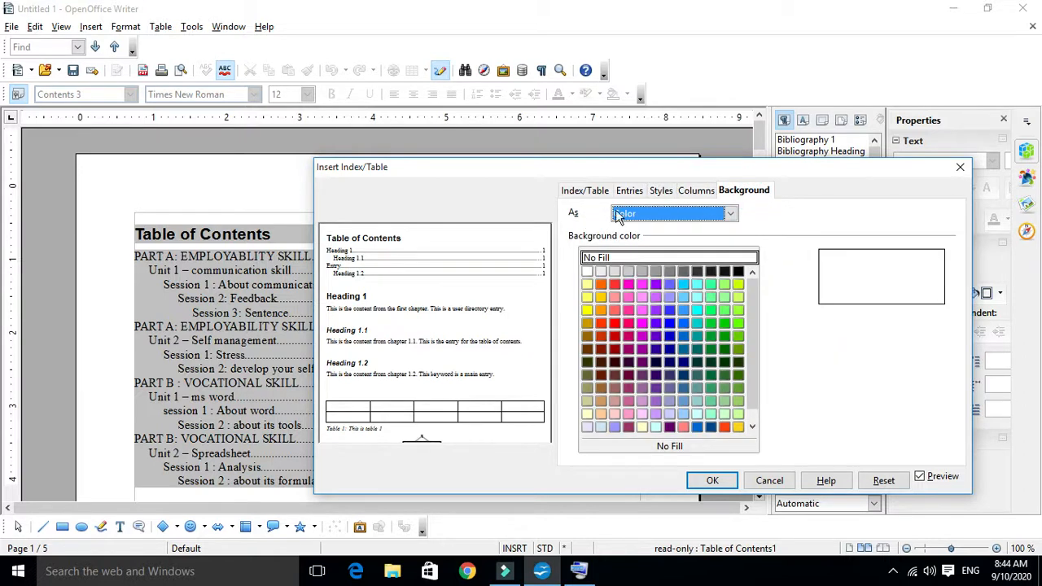
pyautogui.moveTo(631, 170); pyautogui.dragTo(769, 177)
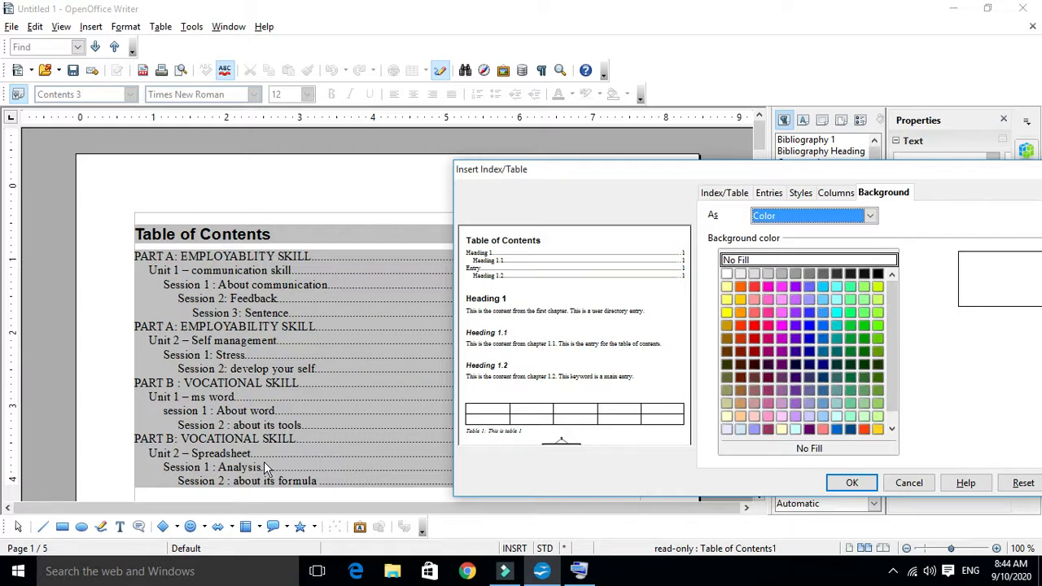
pyautogui.click(795, 416)
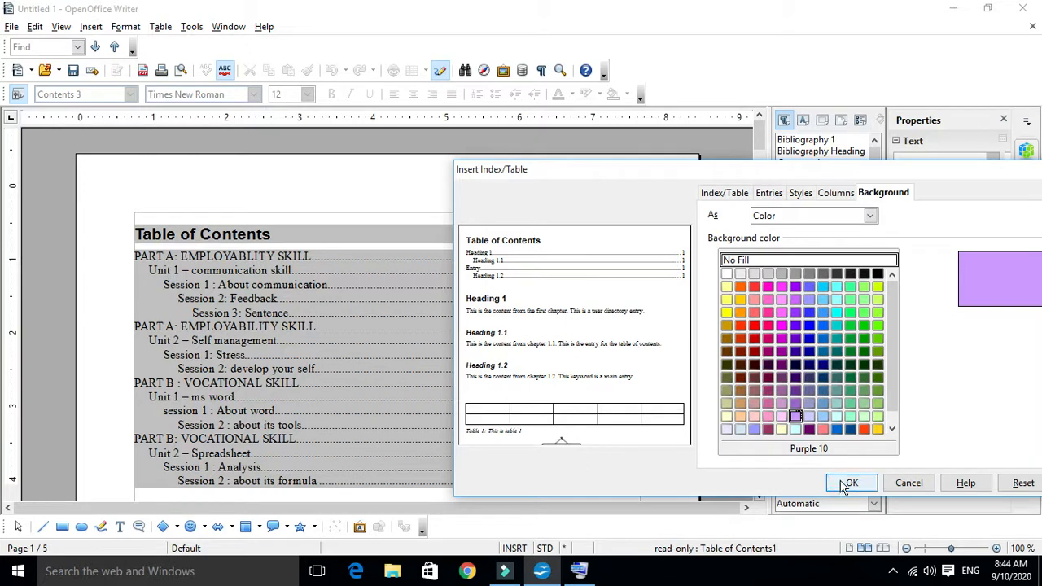
pyautogui.click(847, 483)
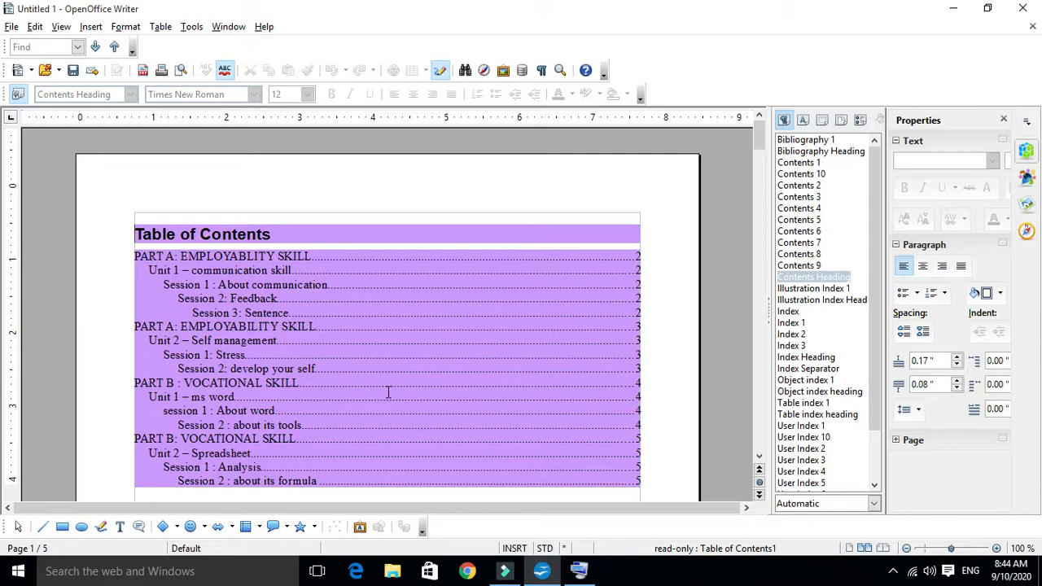
# Change the table of contents' background color to Yellow 2
pyautogui.rightClick(402, 347)
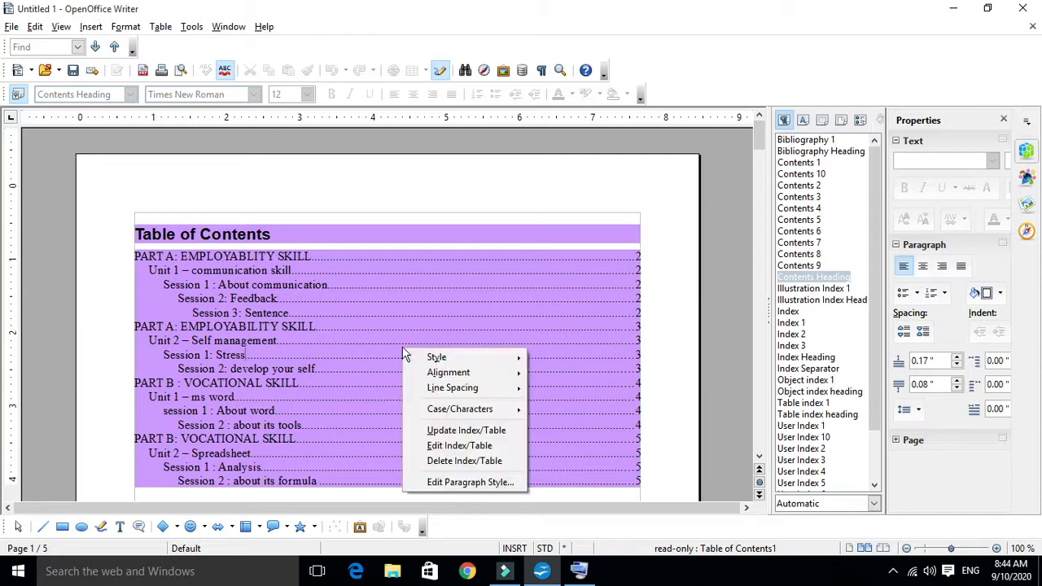
pyautogui.click(456, 443)
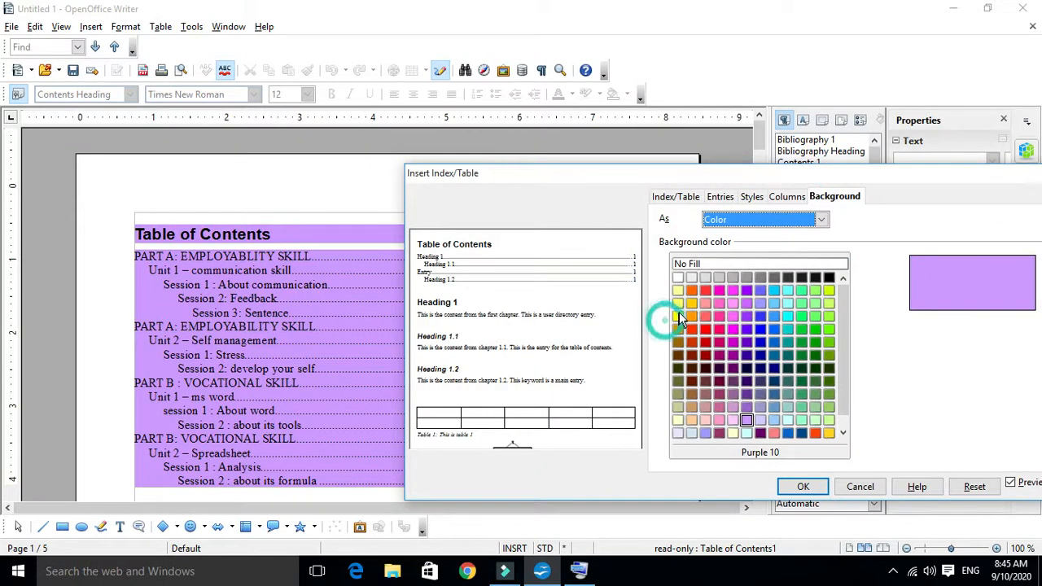
pyautogui.click(678, 315)
pyautogui.click(803, 486)
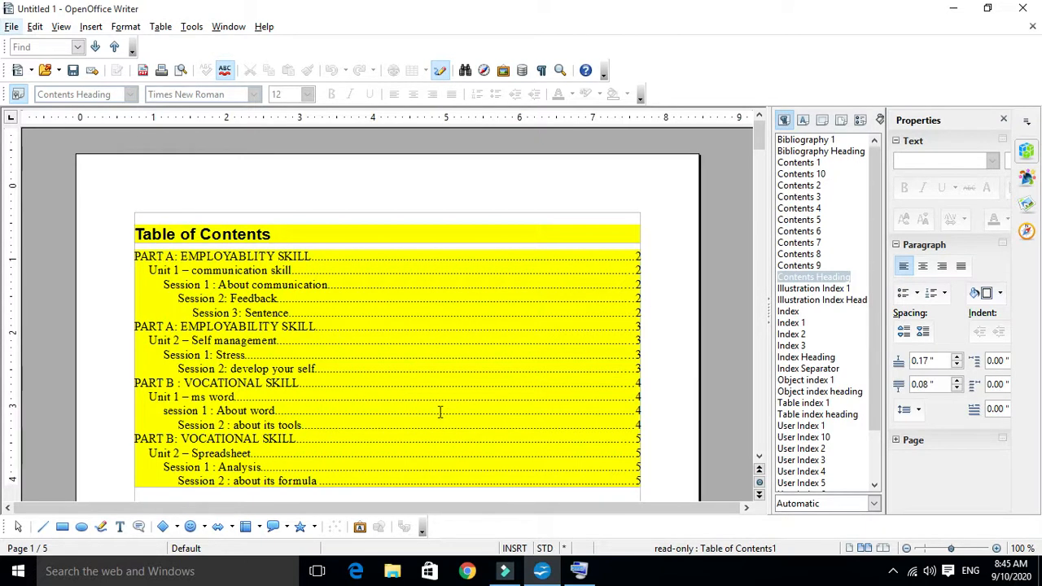
# Remove the table of contents' background color by setting it to No Fill
pyautogui.rightClick(460, 322)
pyautogui.click(531, 417)
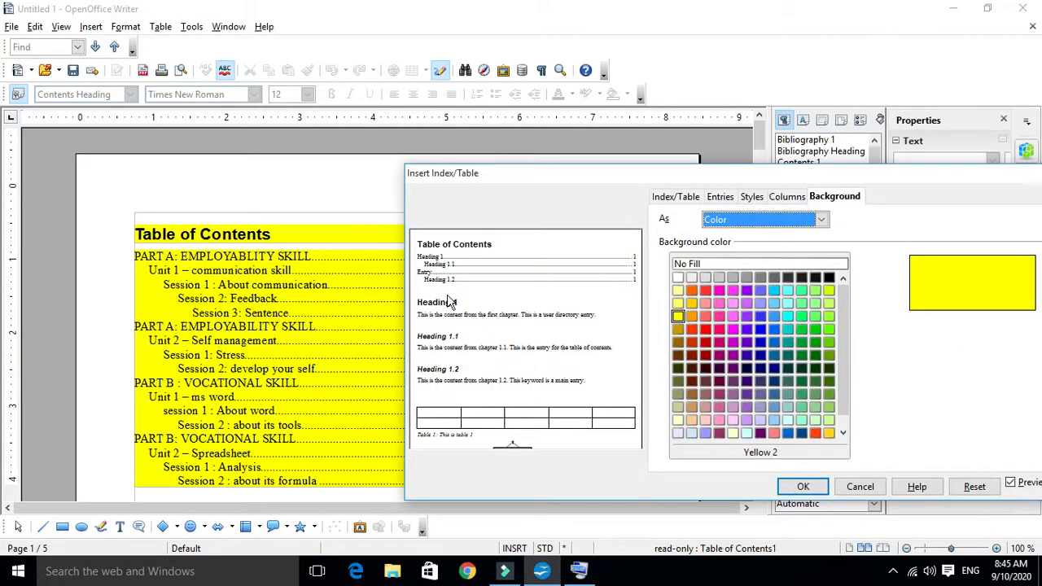
pyautogui.click(690, 266)
pyautogui.click(802, 486)
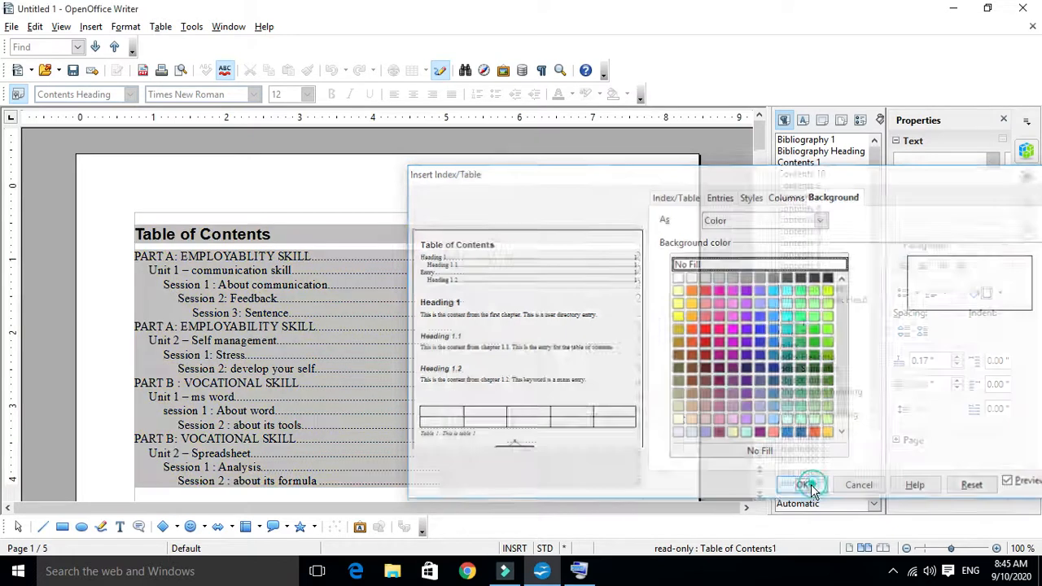
pyautogui.click(320, 346)
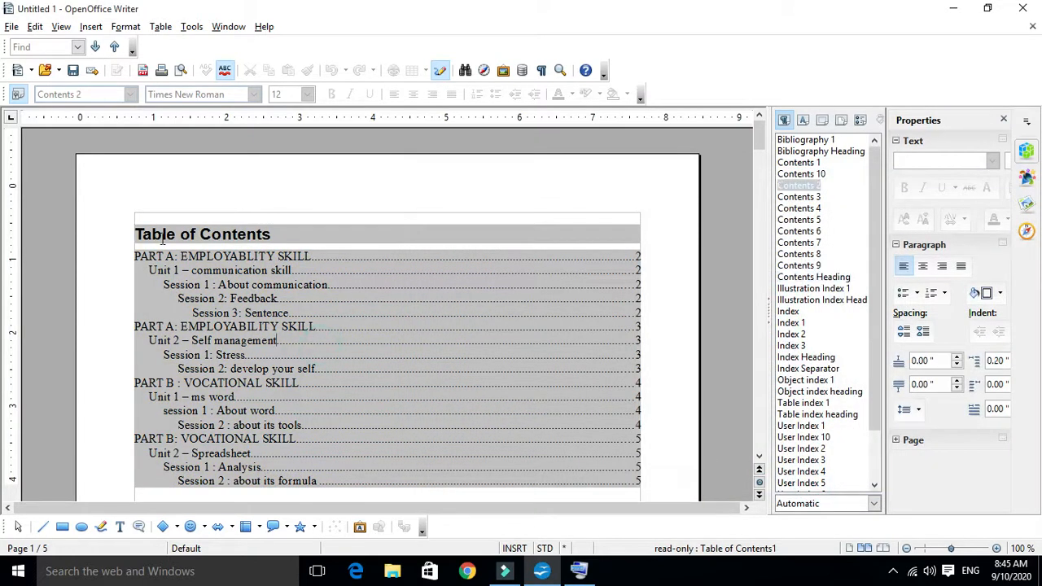
# Set the background color of the table of contents to White
pyautogui.moveTo(136, 234); pyautogui.dragTo(539, 482)
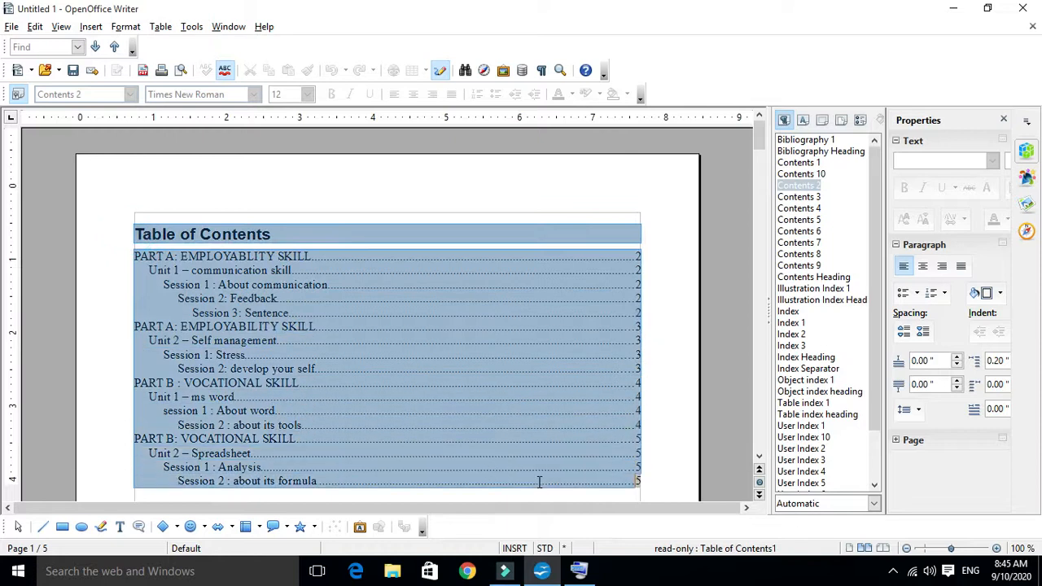
pyautogui.click(483, 396)
pyautogui.rightClick(387, 320)
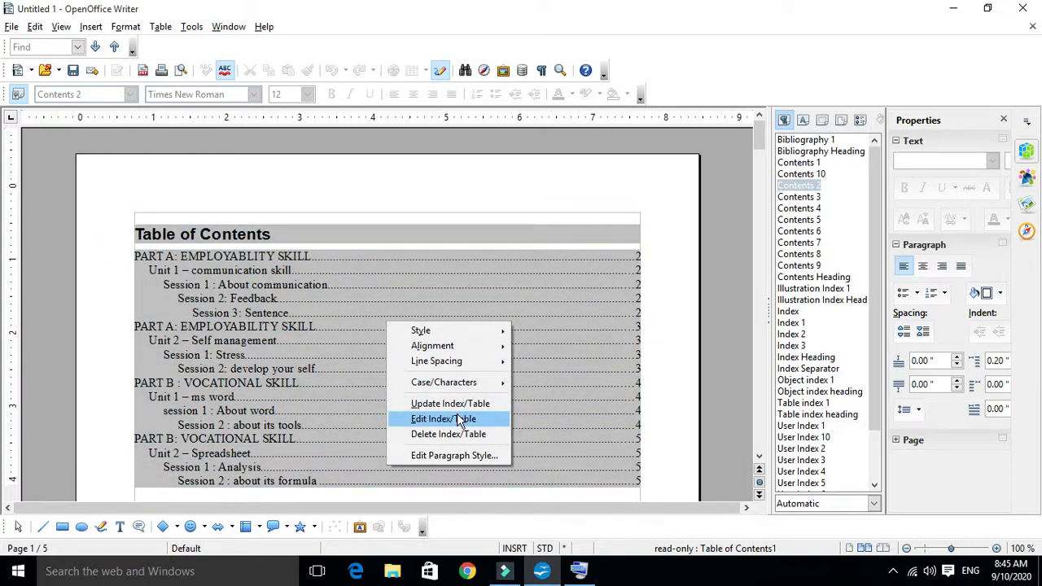
pyautogui.click(442, 419)
pyautogui.click(677, 277)
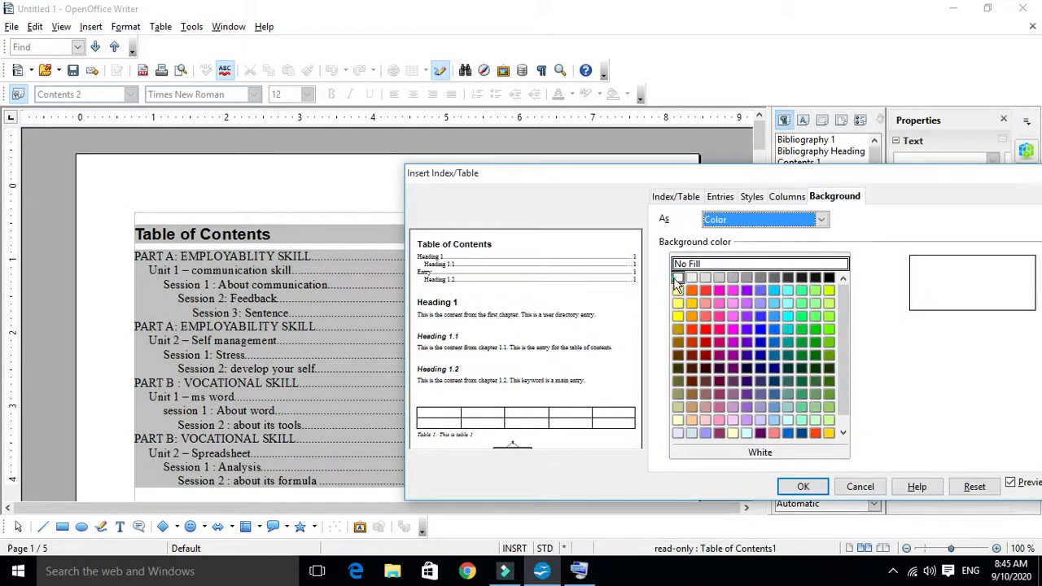
pyautogui.click(798, 489)
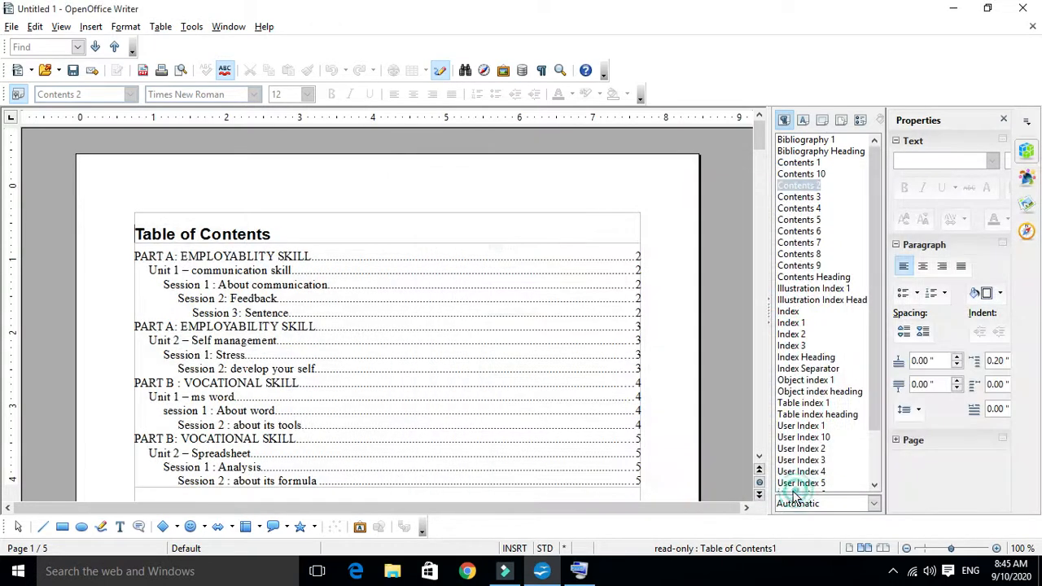
# Edit the table of contents to give it a Magenta 9 background color
pyautogui.click(437, 365)
pyautogui.scroll(-2, 437, 365)
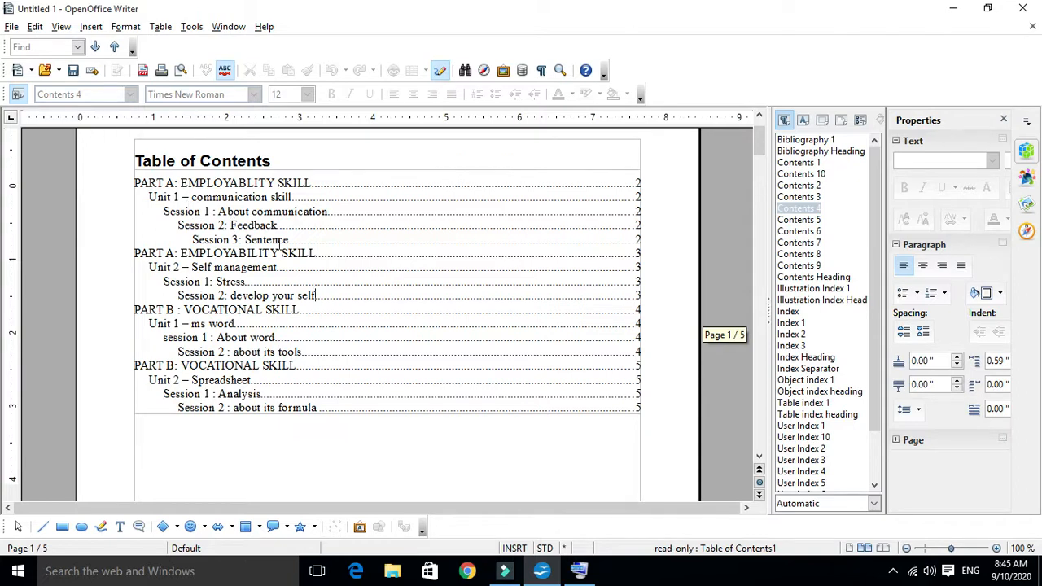
pyautogui.rightClick(386, 238)
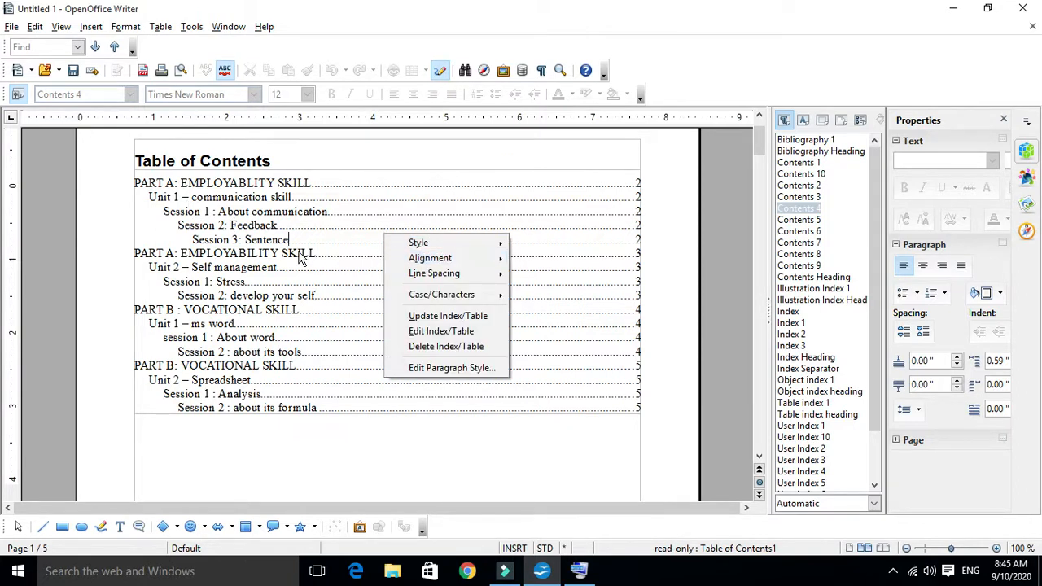
pyautogui.click(445, 330)
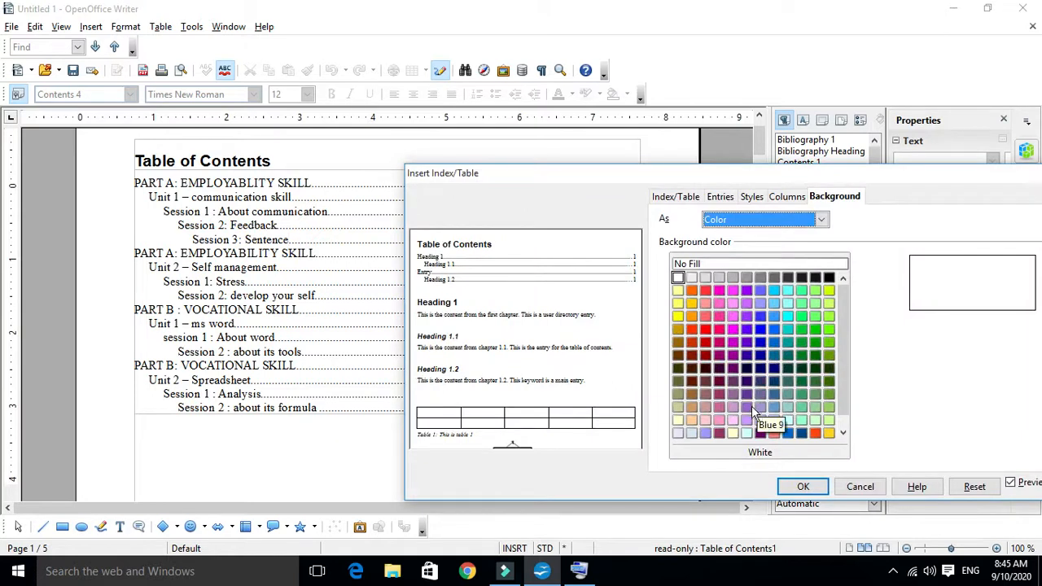
pyautogui.click(733, 407)
pyautogui.click(804, 487)
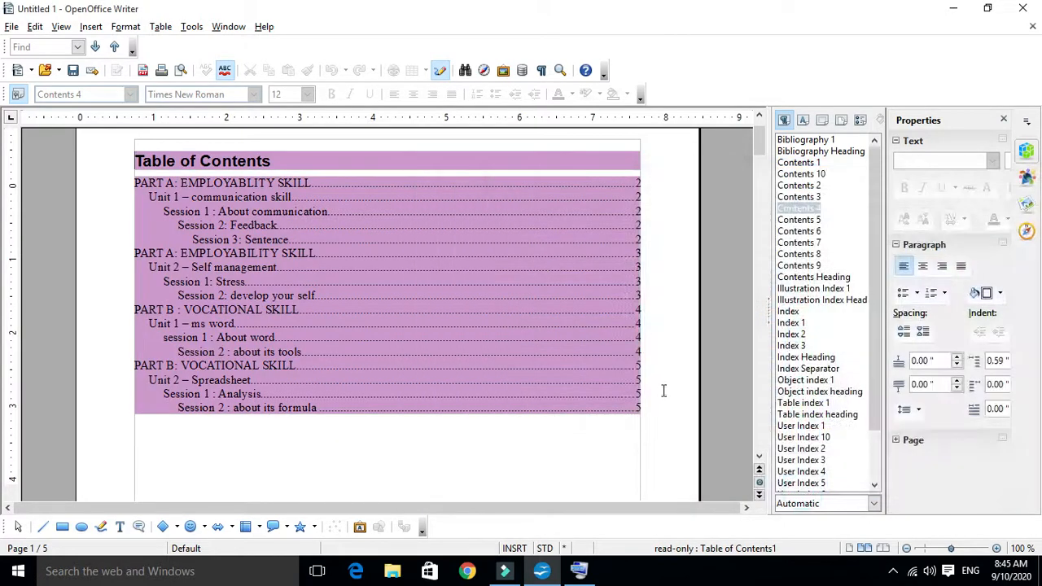
# Lay out the table of contents in two columns of equal size
pyautogui.rightClick(459, 269)
pyautogui.click(513, 365)
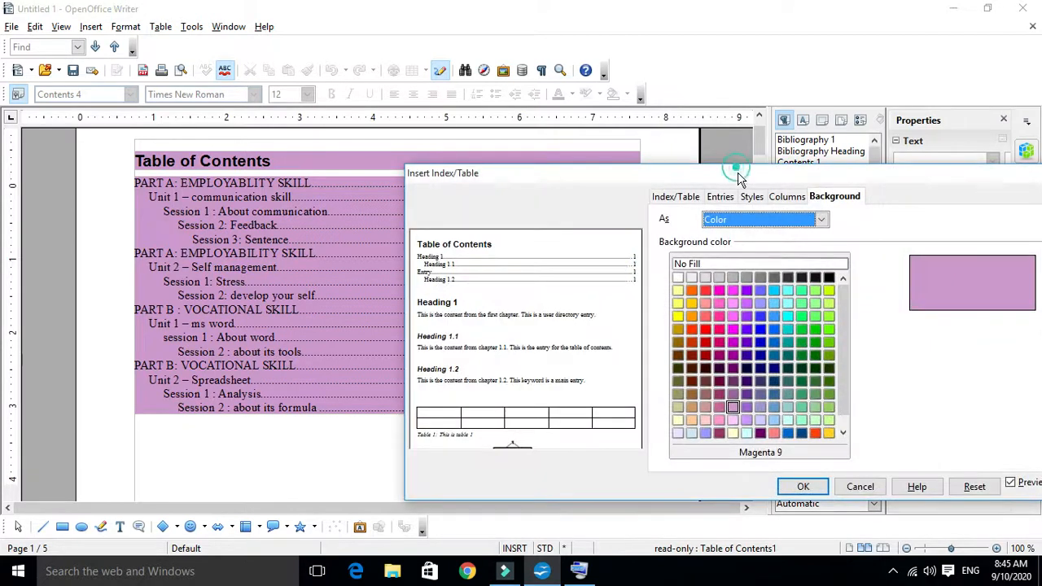
pyautogui.moveTo(735, 168); pyautogui.dragTo(732, 186)
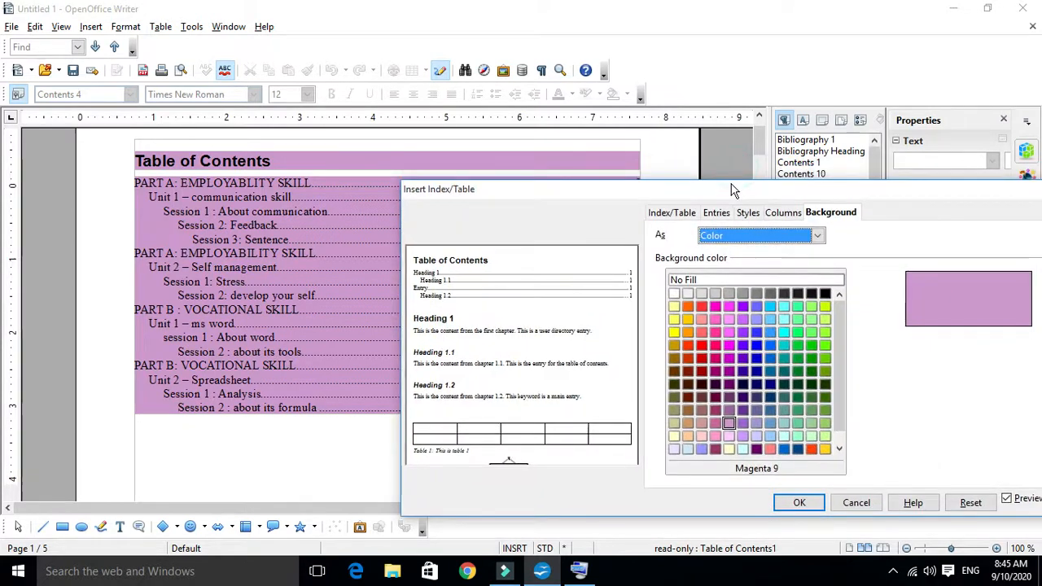
pyautogui.click(786, 215)
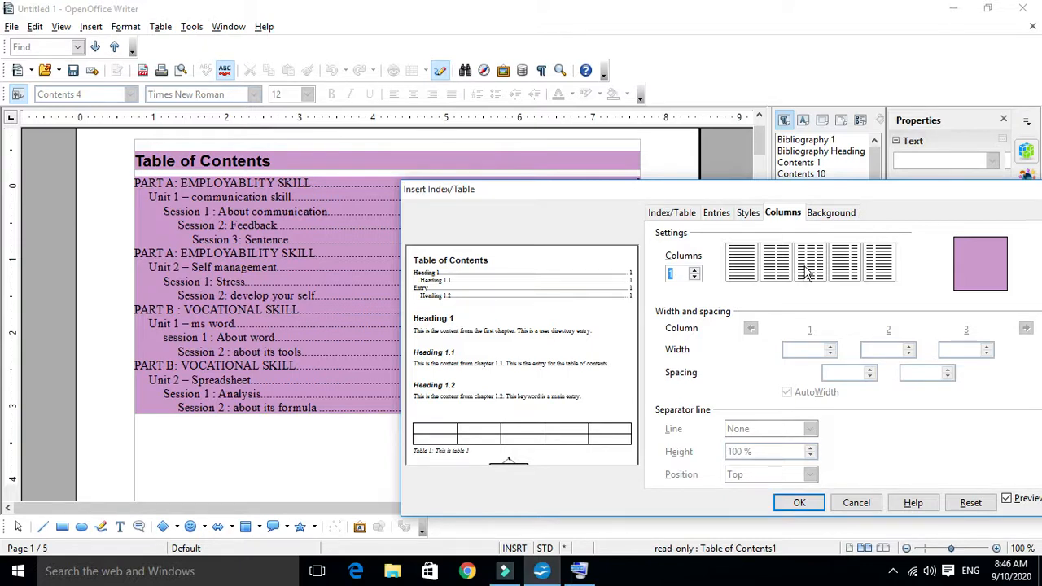
pyautogui.click(775, 259)
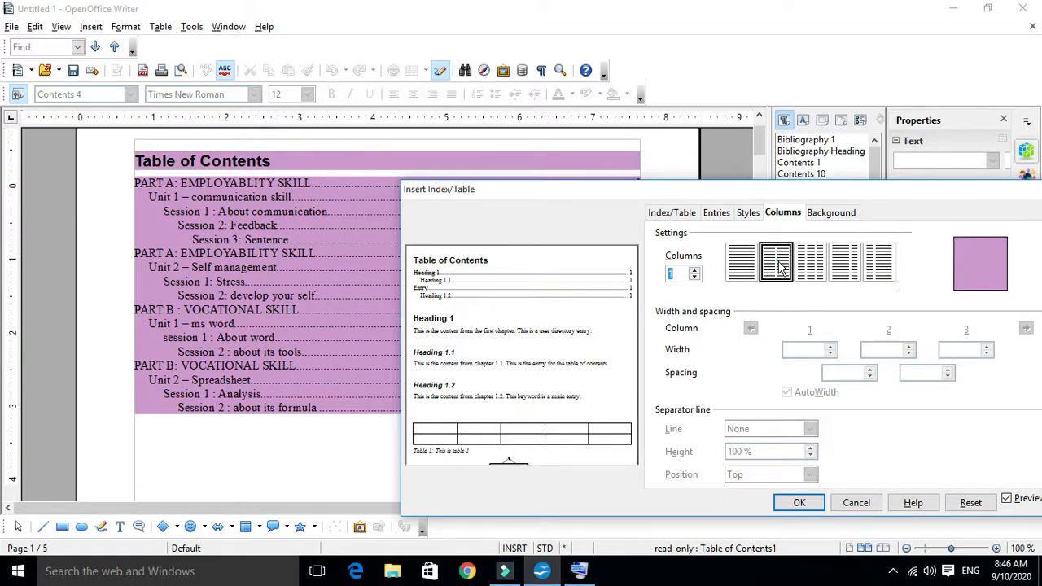
pyautogui.click(800, 503)
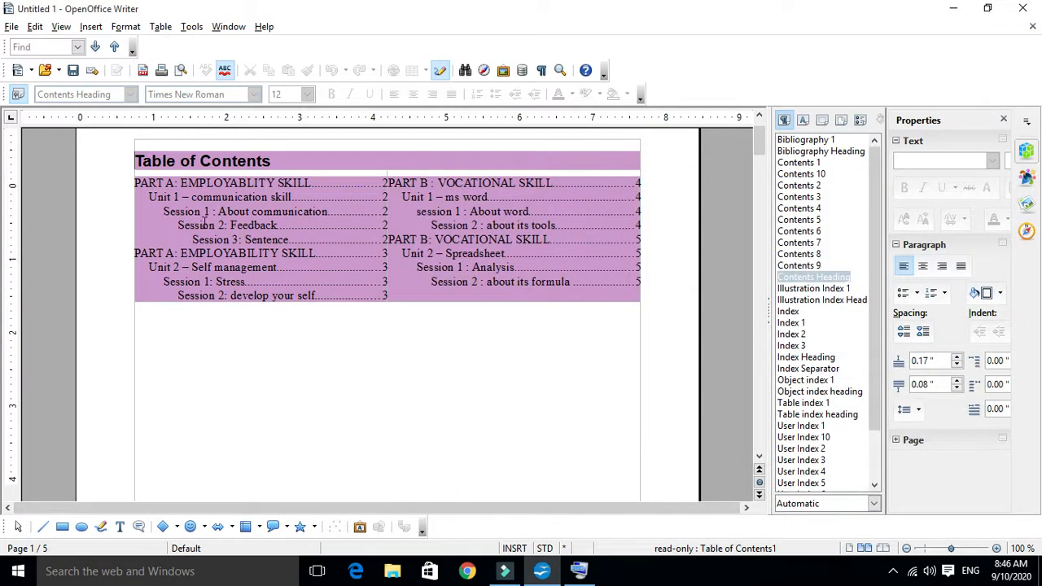
# Compare the table of contents with the document's headings, and change its layout to three columns of equal size
pyautogui.scroll(-10, 269, 303)
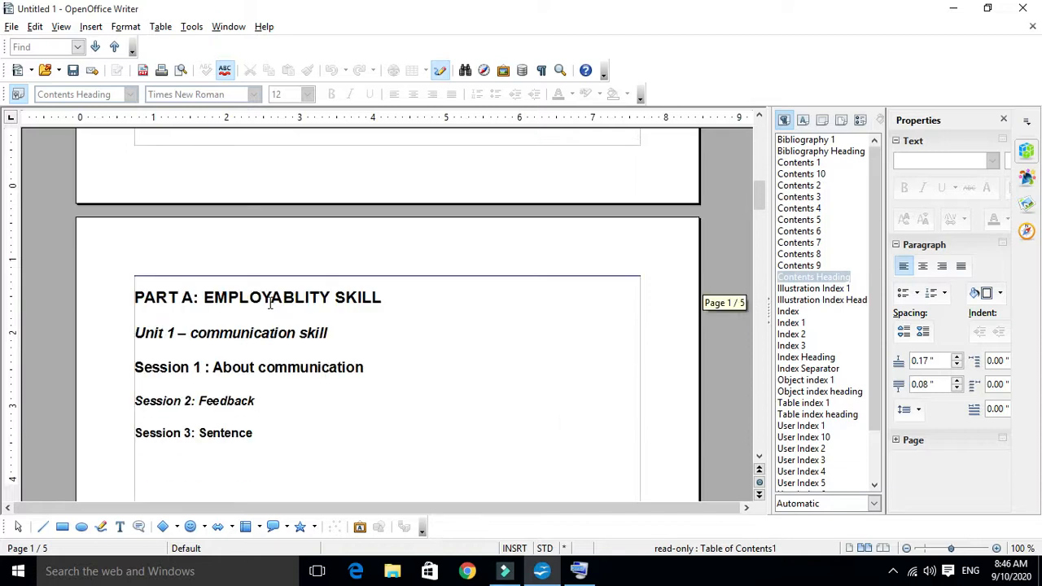
pyautogui.scroll(5, 271, 302)
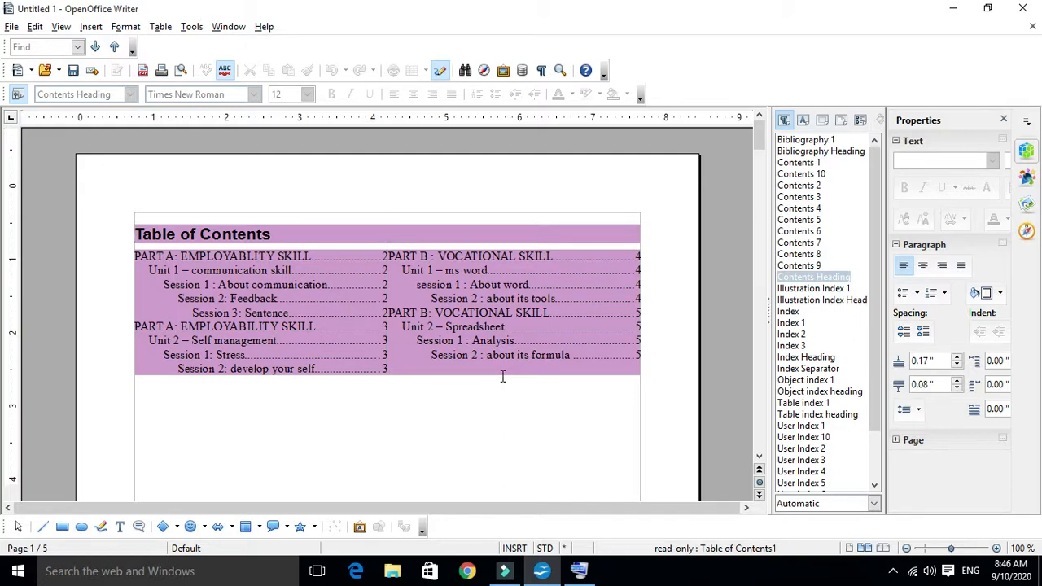
pyautogui.rightClick(466, 298)
pyautogui.click(509, 400)
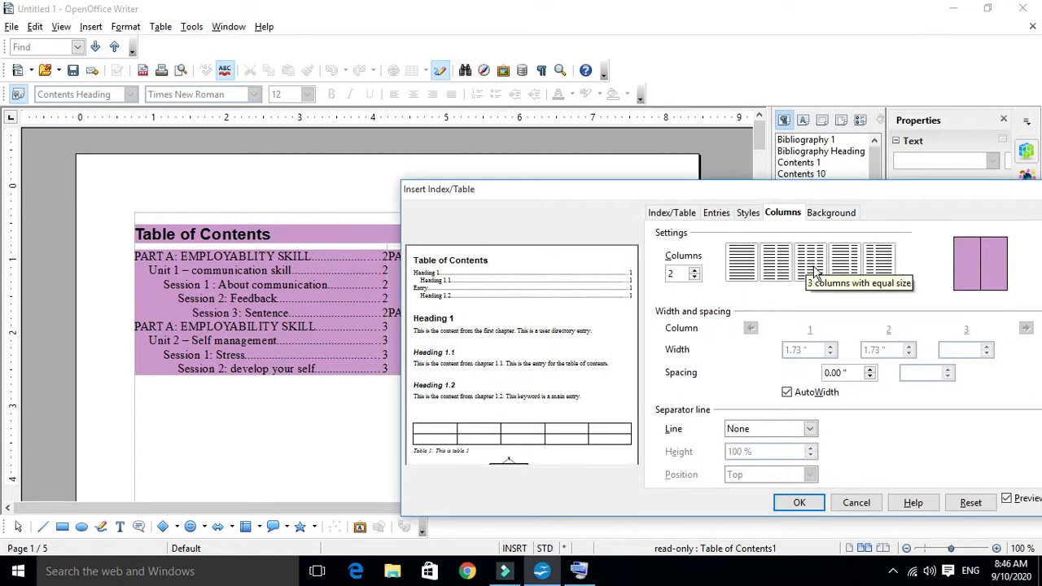
pyautogui.click(813, 267)
pyautogui.click(799, 502)
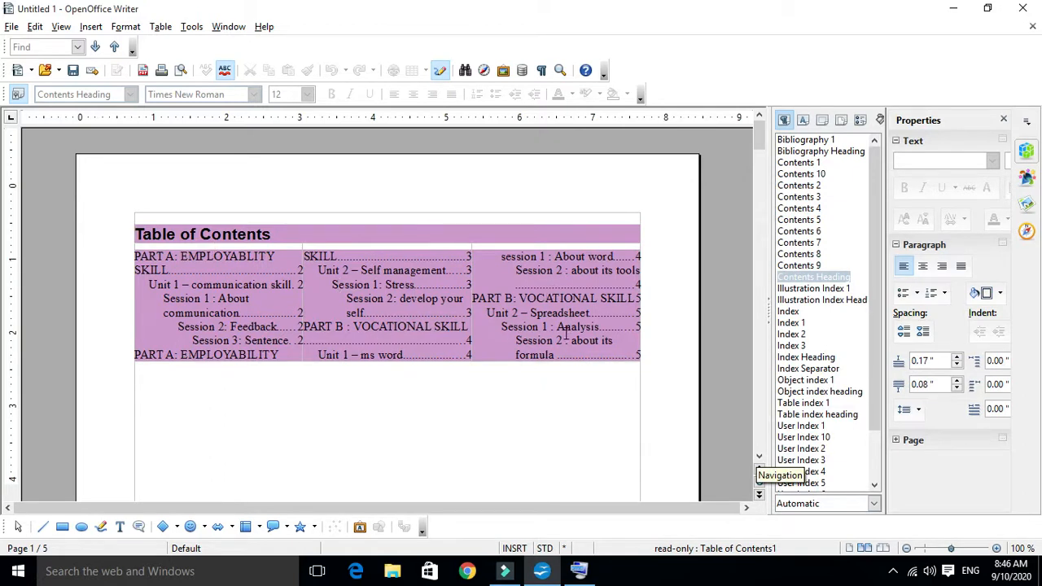
# Set the table of contents back to a one-column layout
pyautogui.click(525, 286)
pyautogui.rightClick(507, 297)
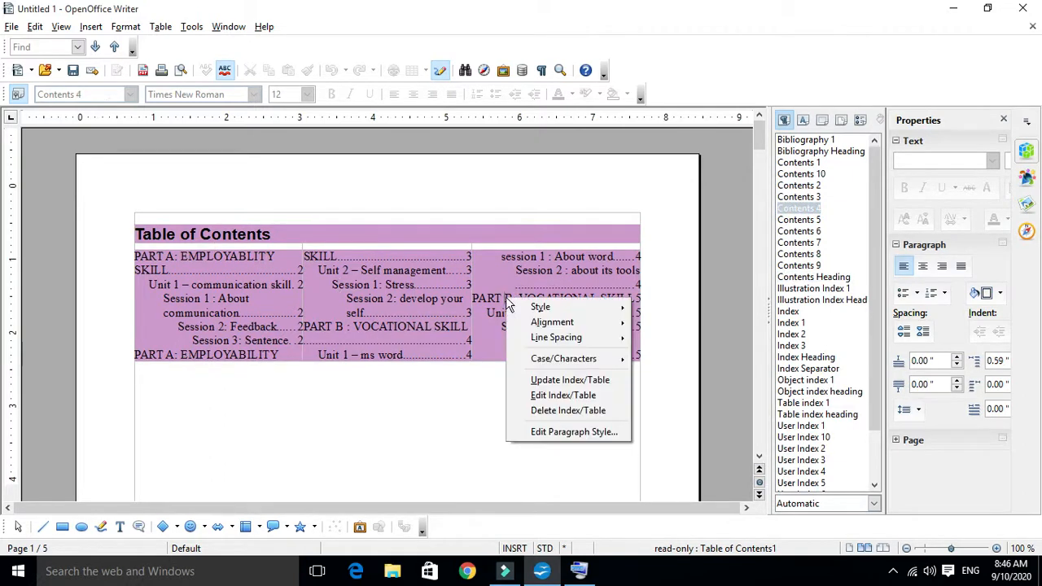
pyautogui.click(548, 392)
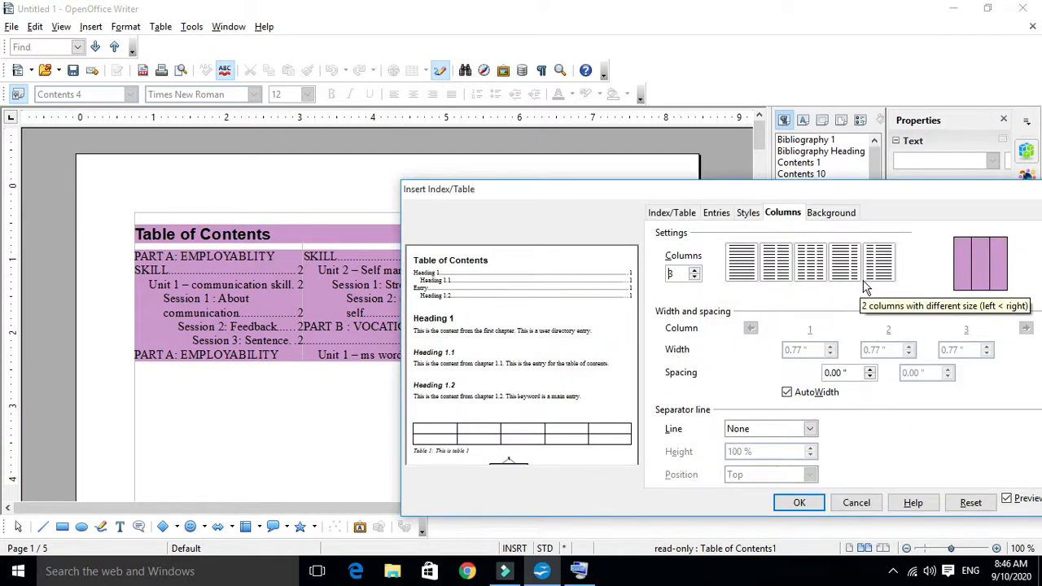
pyautogui.click(740, 272)
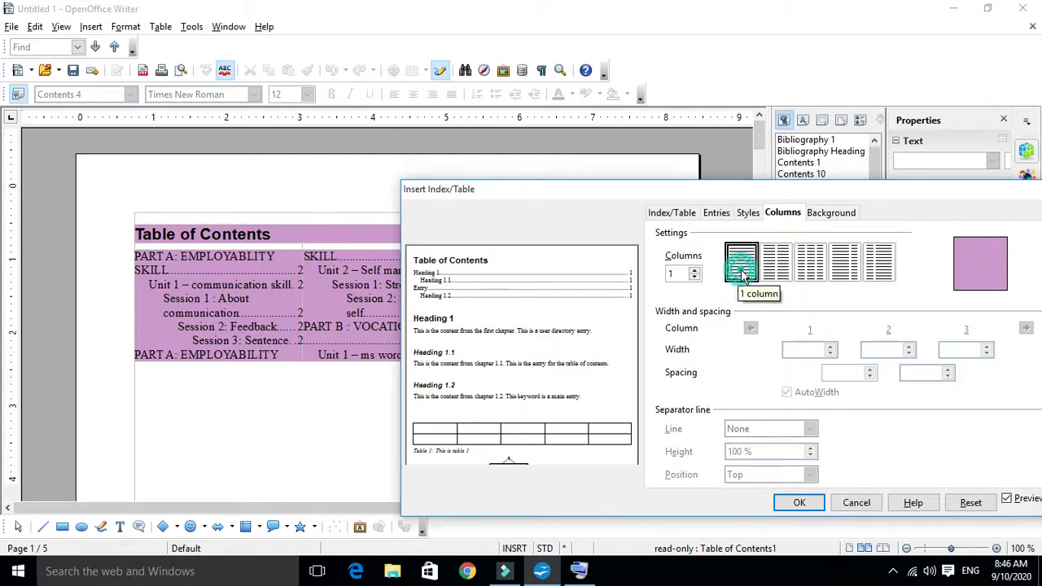
pyautogui.click(799, 502)
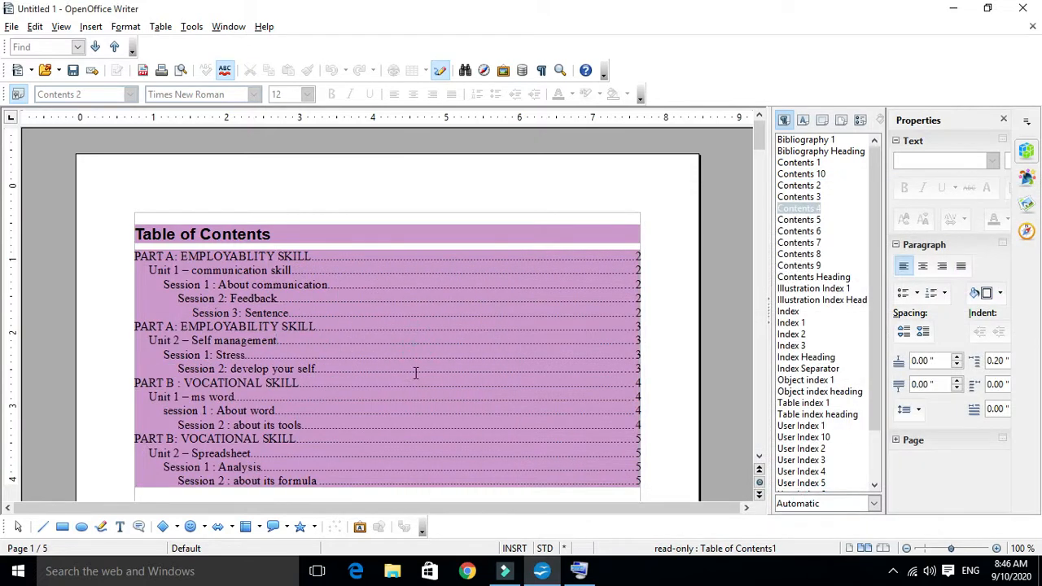
# Review which paragraph styles are assigned to the title and levels 1 to 4 of the table of contents
pyautogui.scroll(-5, 415, 373)
pyautogui.scroll(3, 412, 373)
pyautogui.rightClick(397, 285)
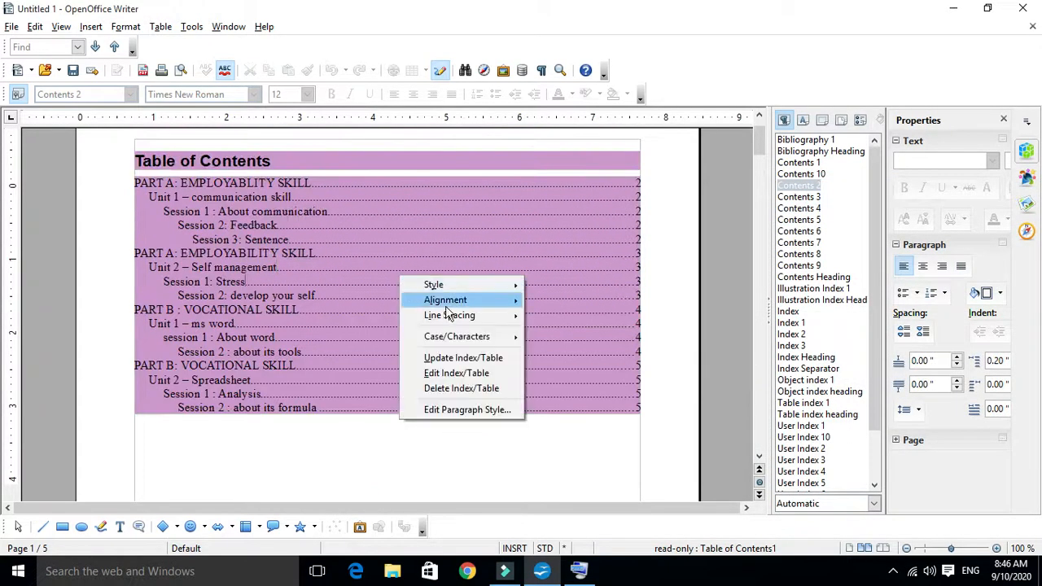
pyautogui.click(474, 373)
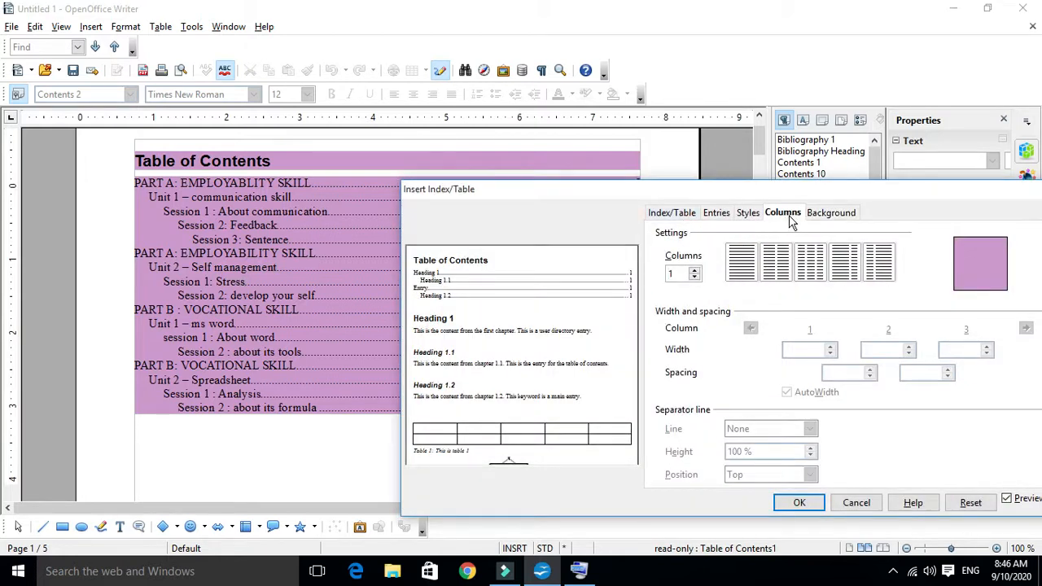
pyautogui.click(747, 213)
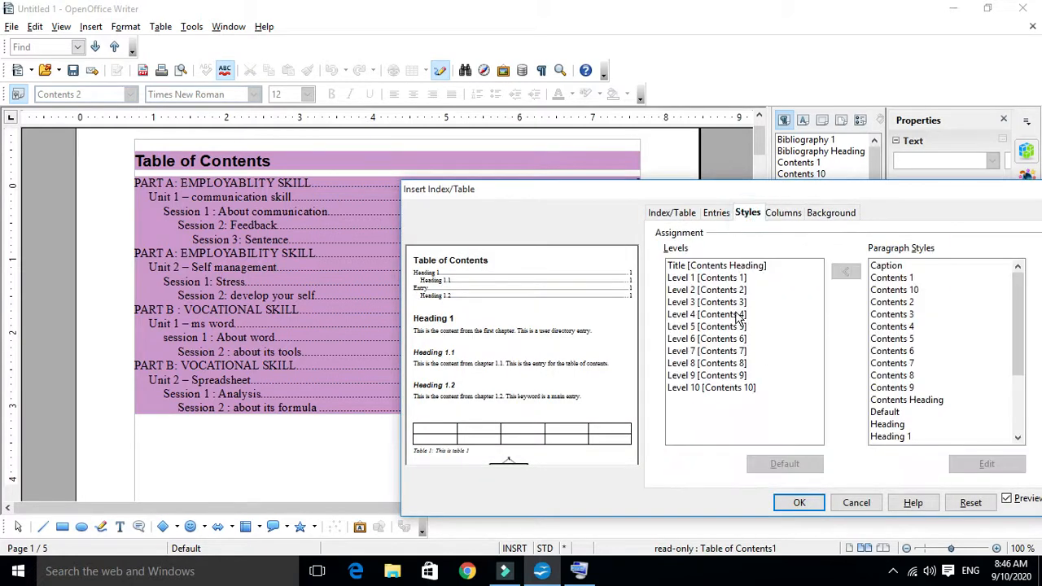
pyautogui.click(716, 281)
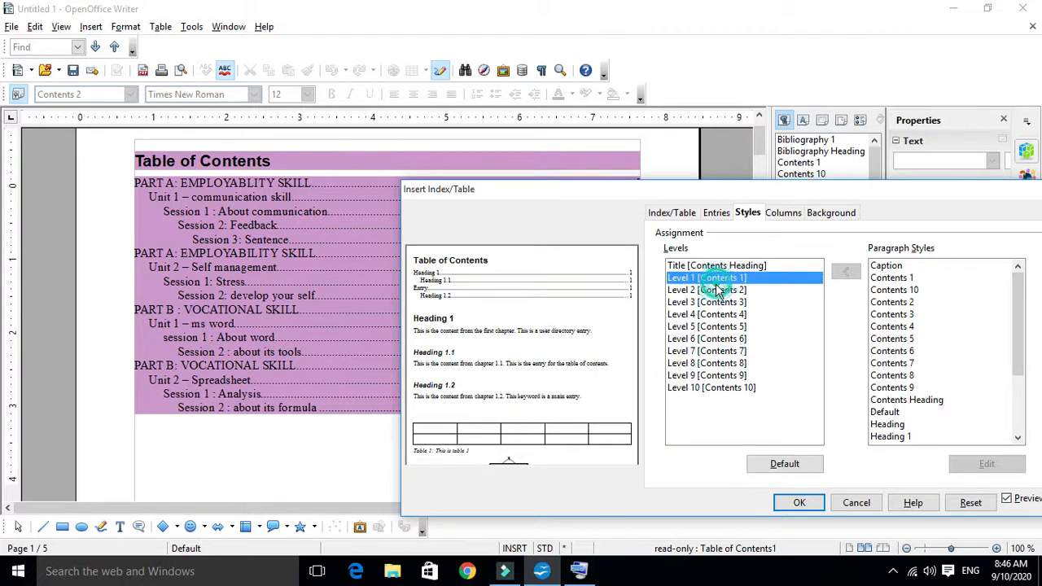
pyautogui.click(717, 291)
pyautogui.click(718, 315)
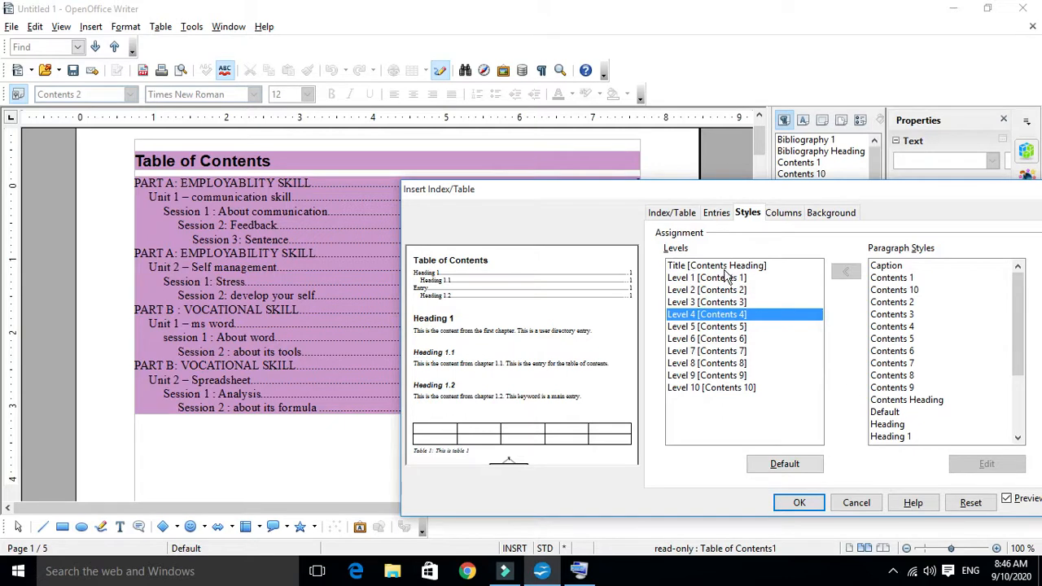
pyautogui.click(721, 266)
pyautogui.click(718, 277)
pyautogui.click(715, 290)
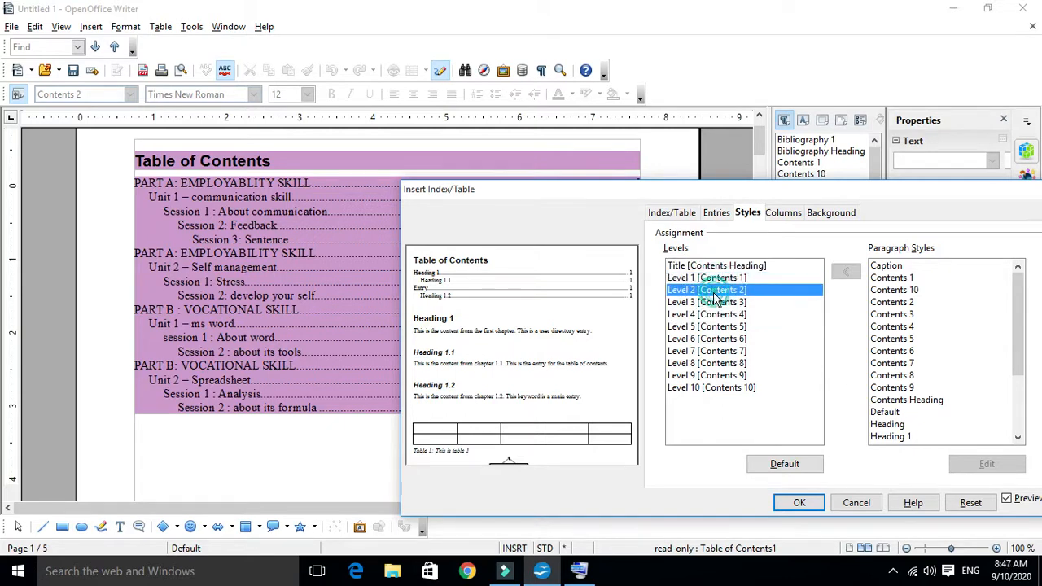
pyautogui.click(713, 302)
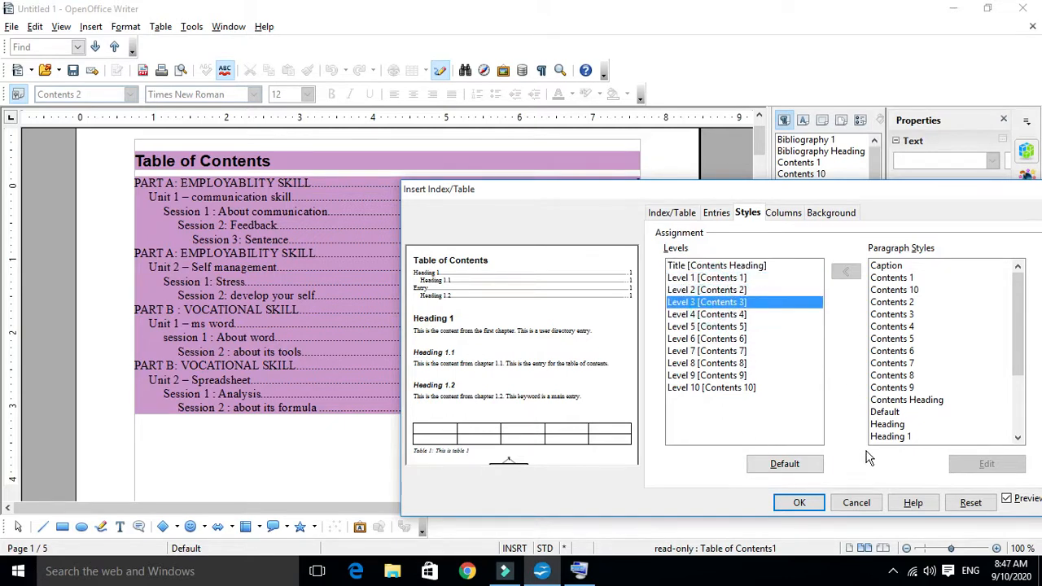
pyautogui.click(798, 503)
pyautogui.rightClick(484, 141)
pyautogui.press('Escape')
# Try assigning the Contents 2 paragraph style to level 4 of the table of contents, and reassign Contents 4 to it
pyautogui.rightClick(444, 307)
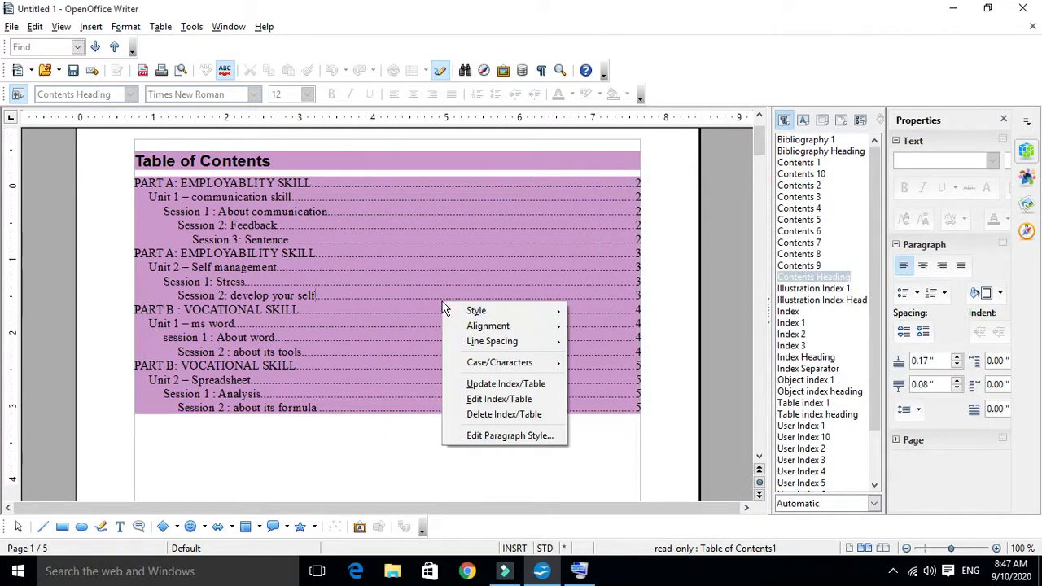
pyautogui.click(490, 399)
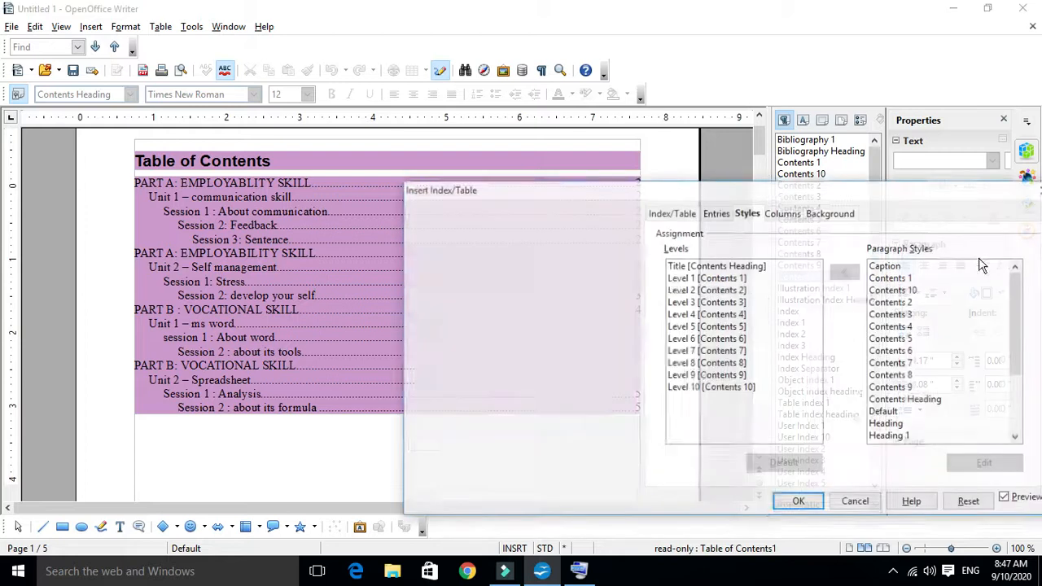
pyautogui.click(716, 219)
pyautogui.click(671, 212)
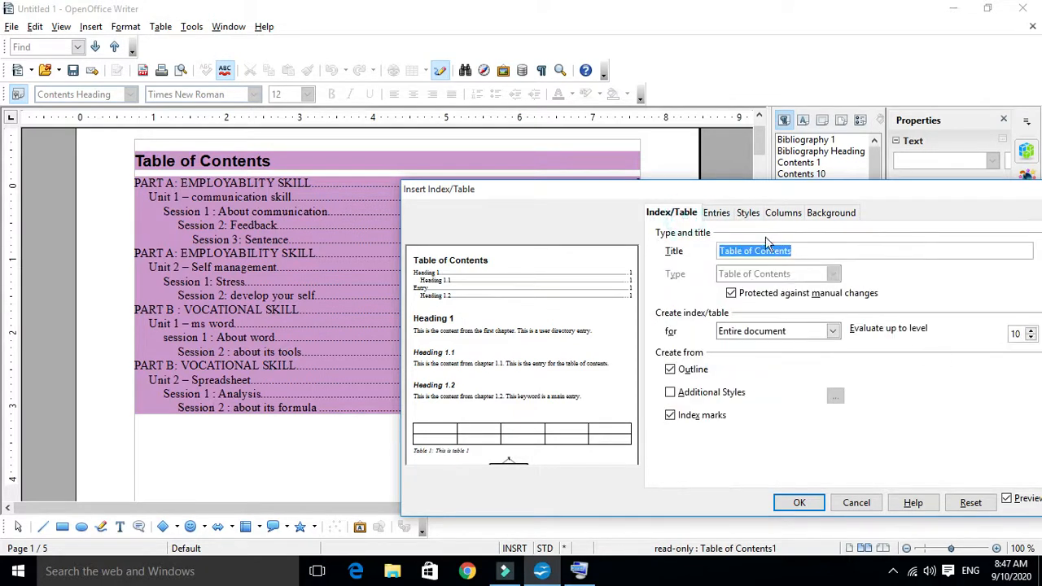
pyautogui.click(747, 212)
pyautogui.click(900, 327)
pyautogui.click(693, 315)
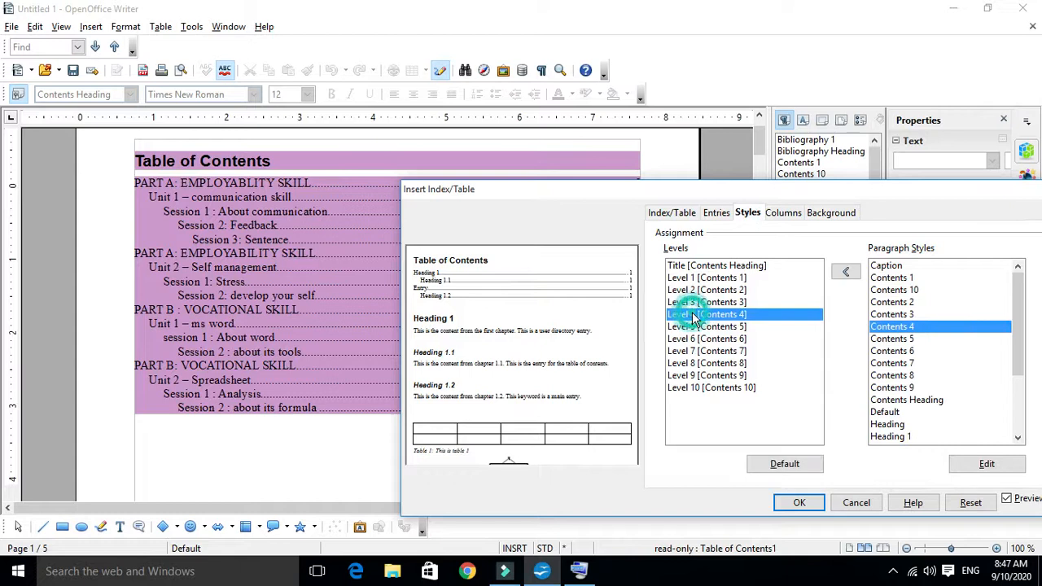
pyautogui.moveTo(804, 192); pyautogui.dragTo(638, 232)
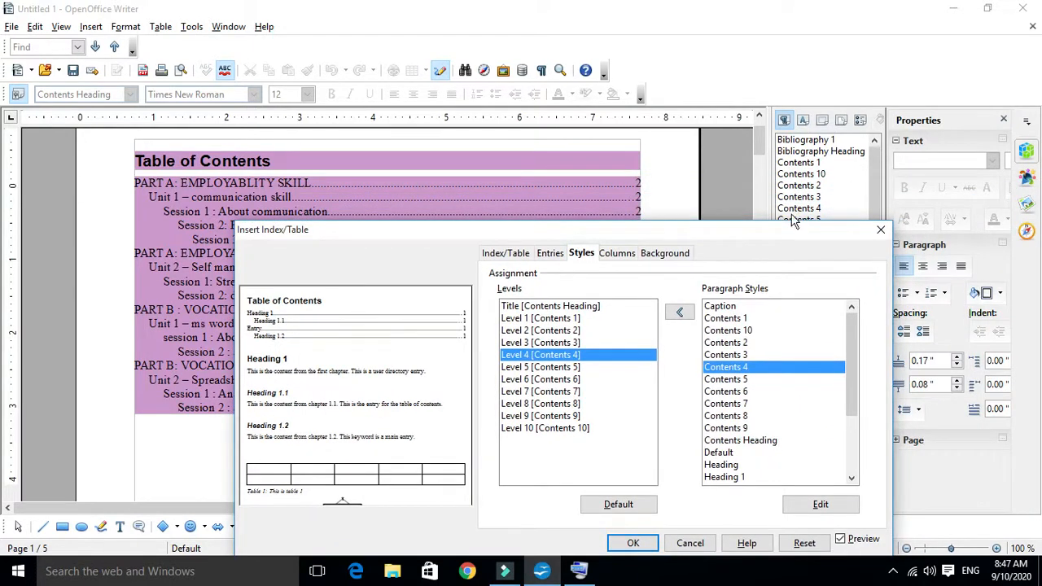
pyautogui.moveTo(713, 230); pyautogui.dragTo(763, 232)
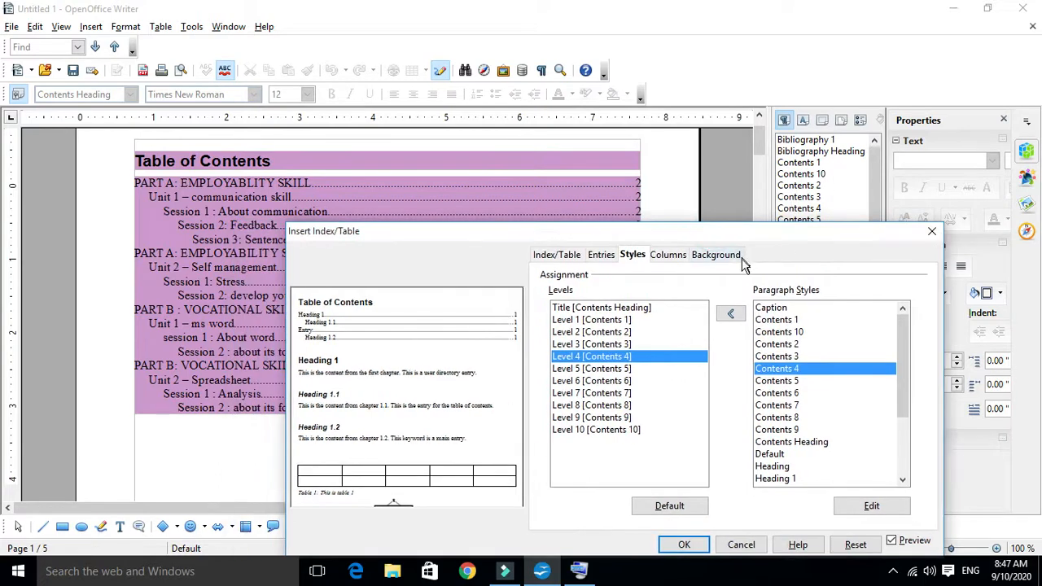
pyautogui.doubleClick(785, 347)
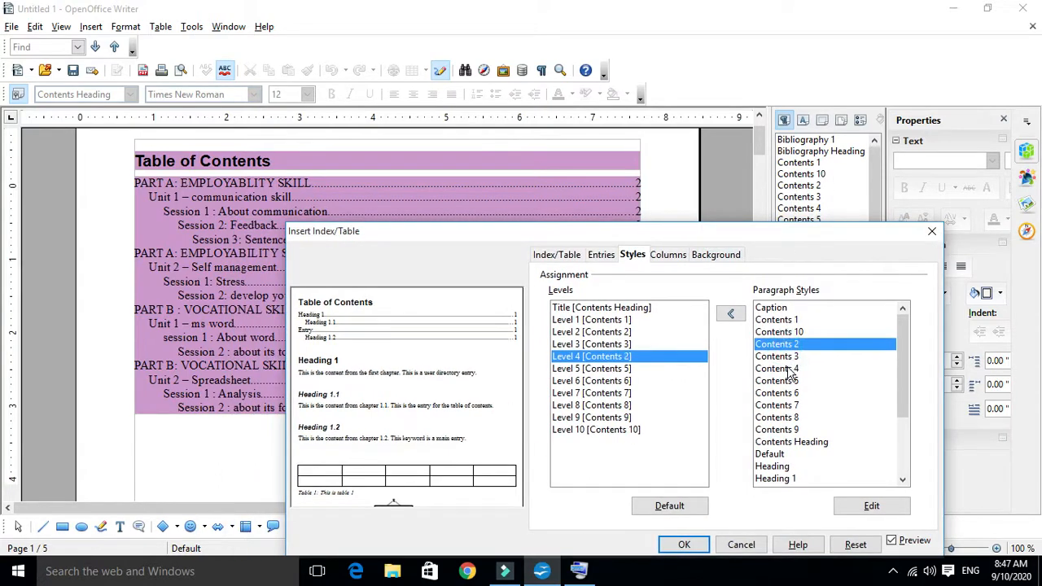
pyautogui.click(786, 370)
pyautogui.click(684, 545)
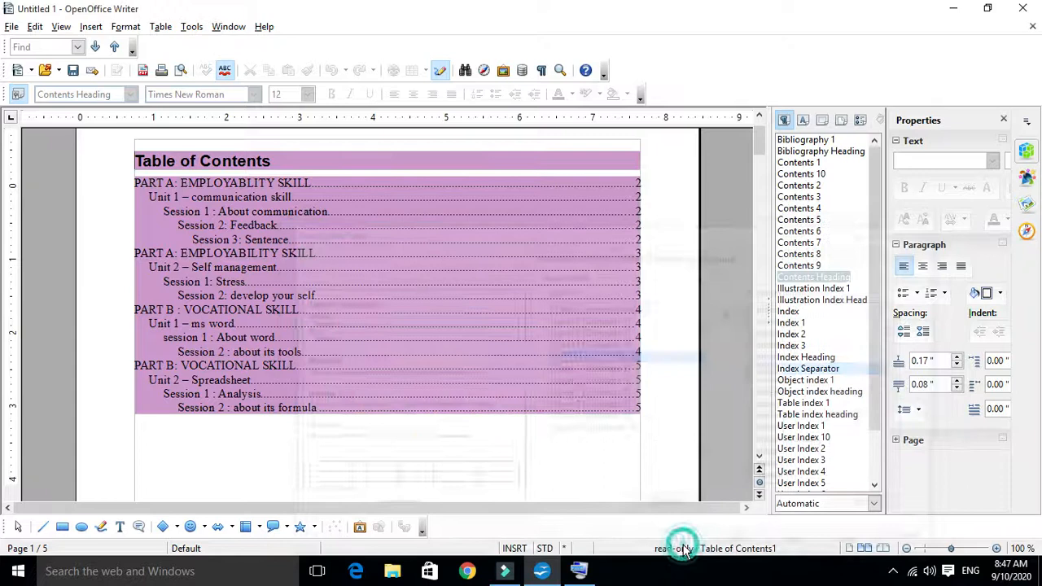
# Compare the entries in the table of contents with the Part A headings on the second page
pyautogui.scroll(-10, 453, 374)
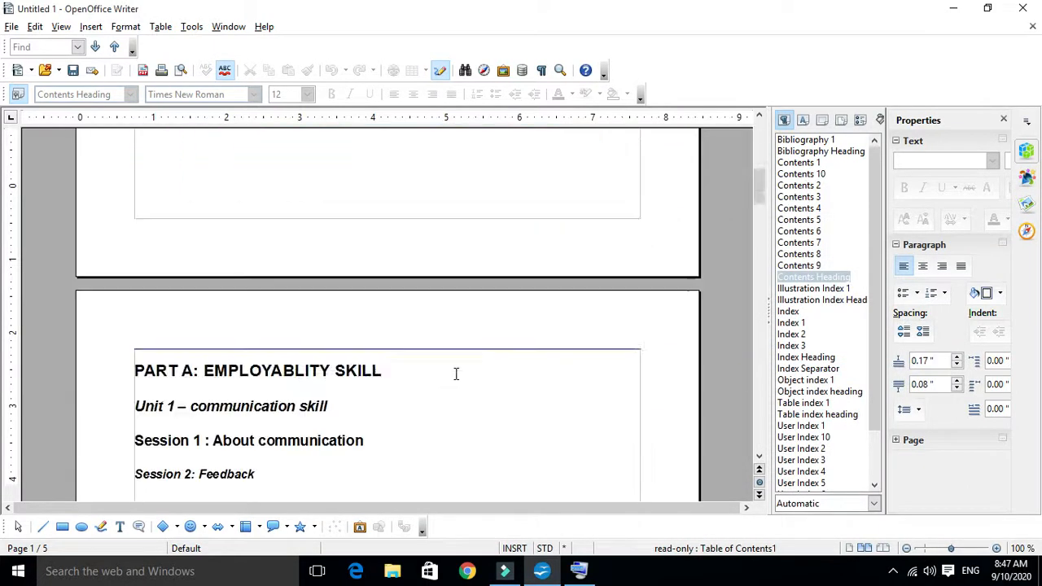
pyautogui.scroll(8, 453, 374)
pyautogui.scroll(5, 456, 374)
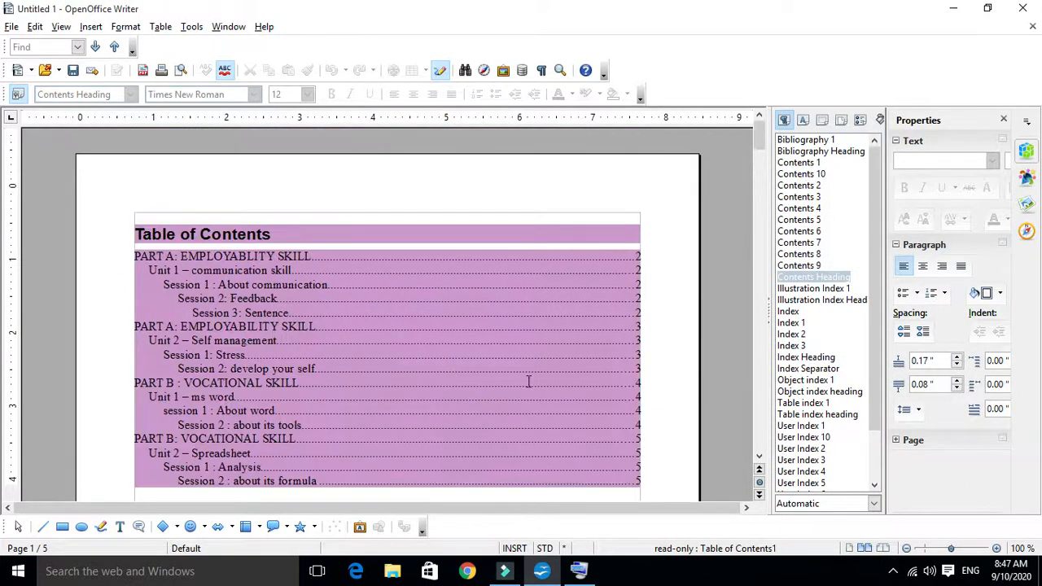
pyautogui.rightClick(507, 318)
pyautogui.click(377, 342)
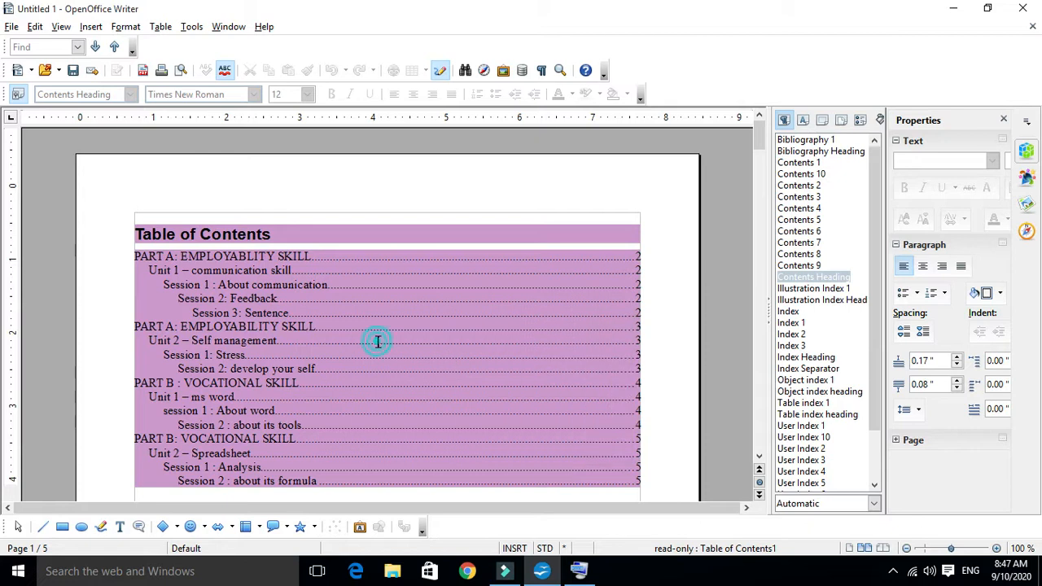
pyautogui.click(171, 285)
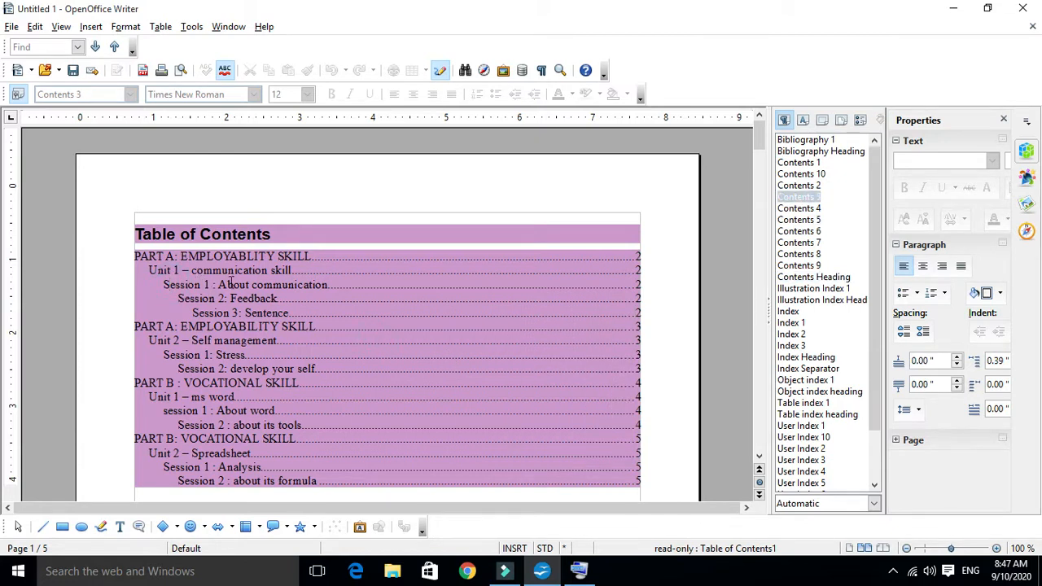
pyautogui.moveTo(150, 270); pyautogui.dragTo(320, 275)
pyautogui.click(460, 396)
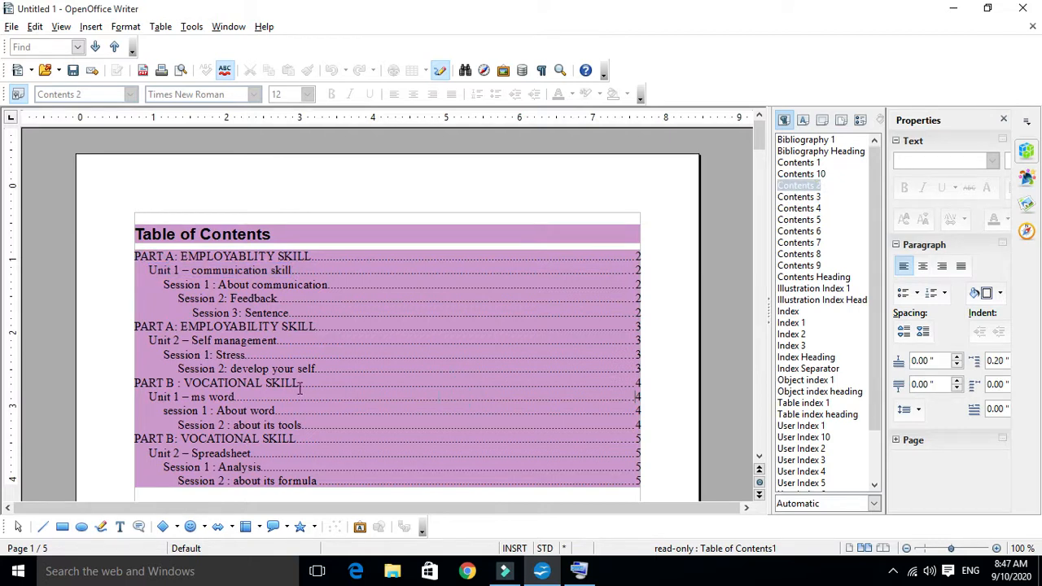
pyautogui.scroll(-5, 356, 385)
pyautogui.scroll(-7, 357, 383)
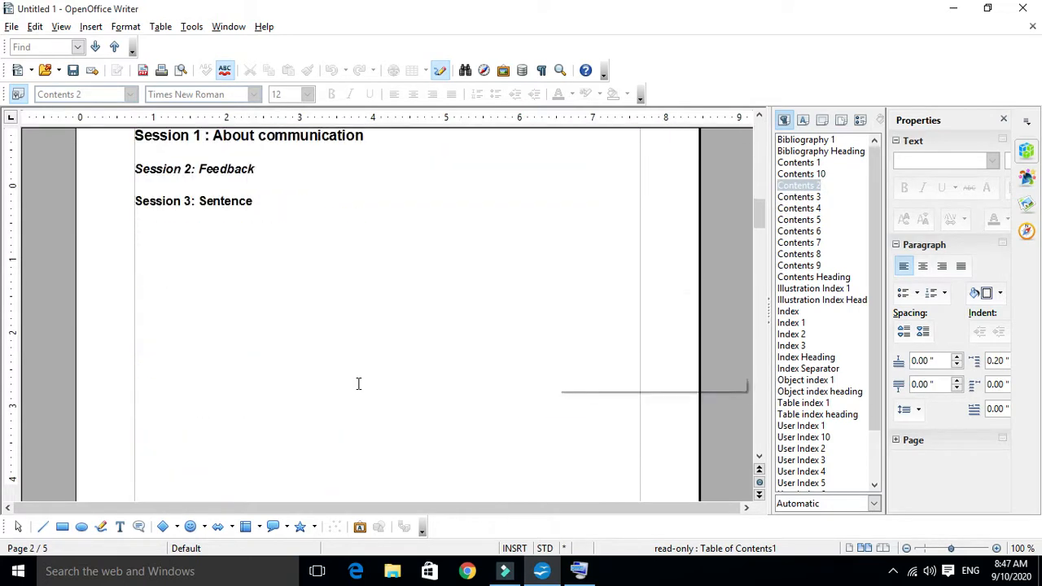
pyautogui.scroll(3, 358, 383)
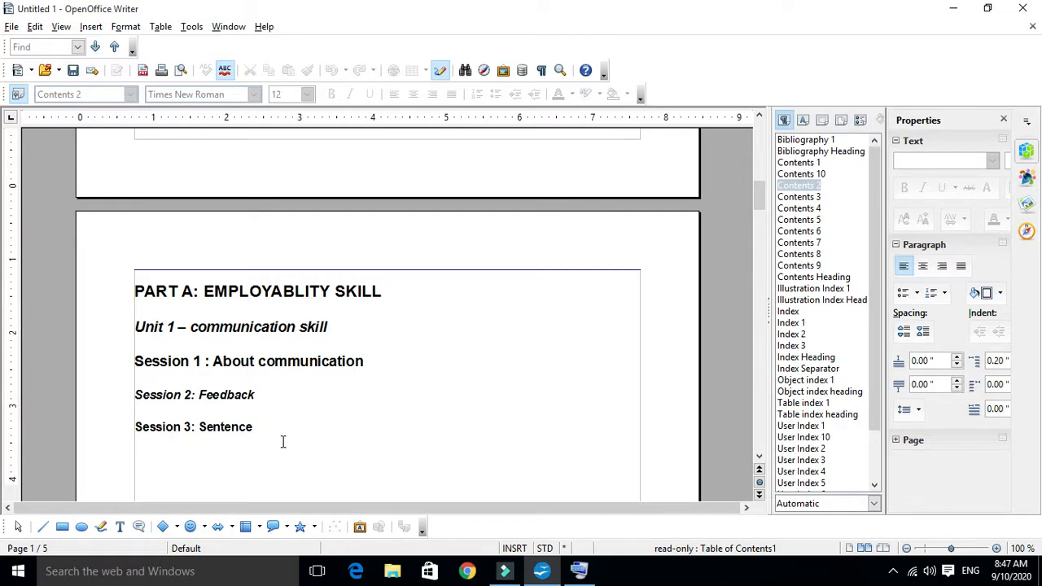
pyautogui.scroll(10, 283, 441)
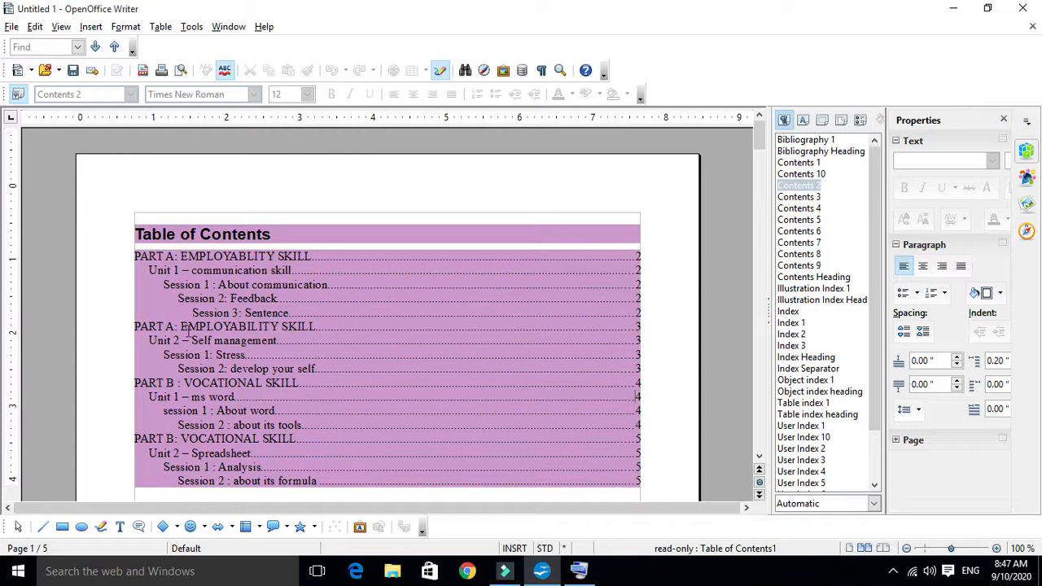
# Examine the indentation of the Unit 1 and Session entries under the first Part A in the table of contents
pyautogui.tripleClick(148, 271)
pyautogui.moveTo(163, 285); pyautogui.dragTo(313, 286)
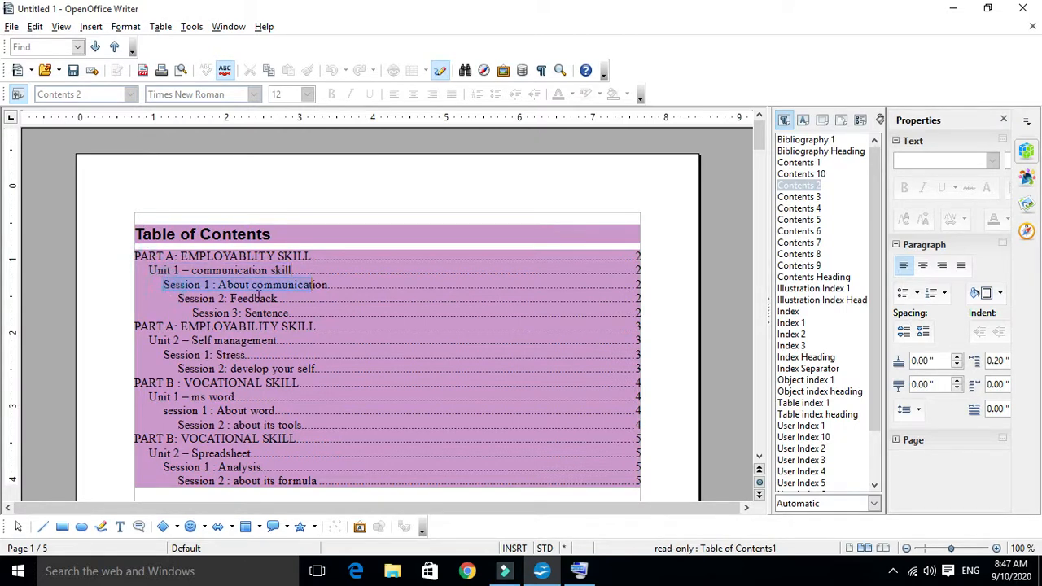
pyautogui.moveTo(176, 298); pyautogui.dragTo(285, 299)
pyautogui.moveTo(146, 271); pyautogui.dragTo(289, 270)
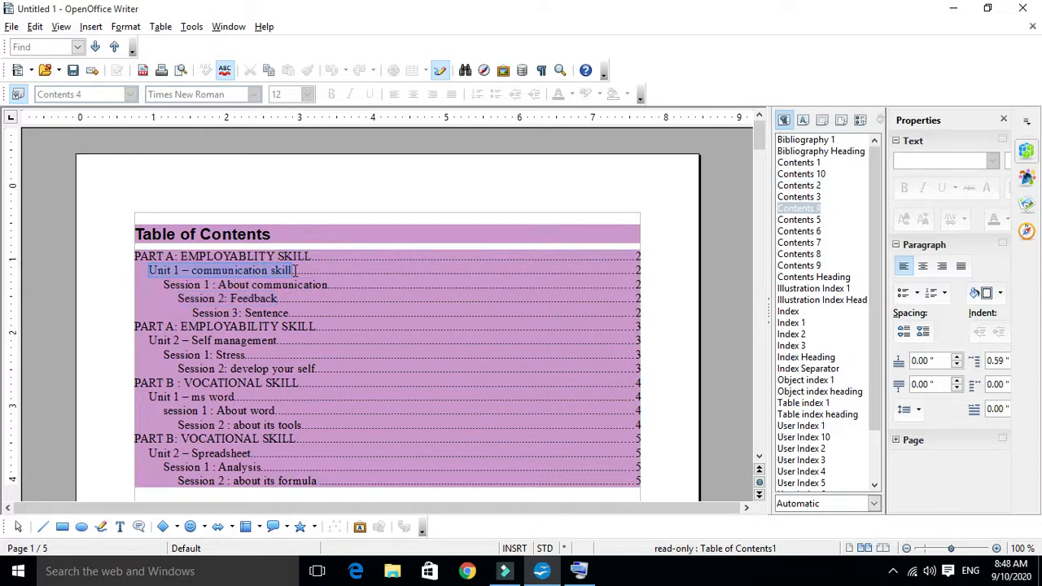
pyautogui.moveTo(163, 284); pyautogui.dragTo(285, 284)
pyautogui.moveTo(163, 309); pyautogui.dragTo(219, 308)
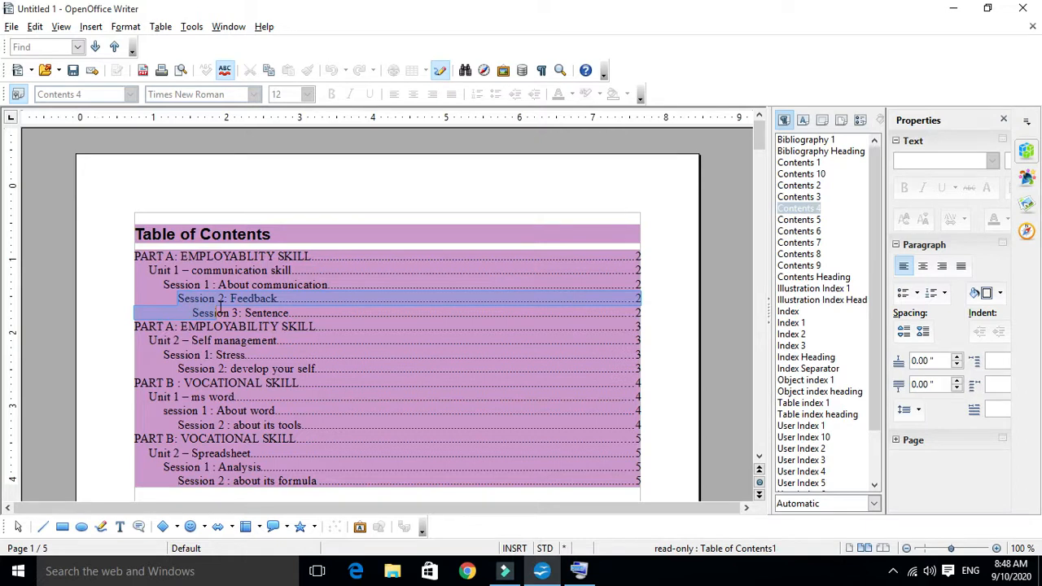
pyautogui.click(317, 310)
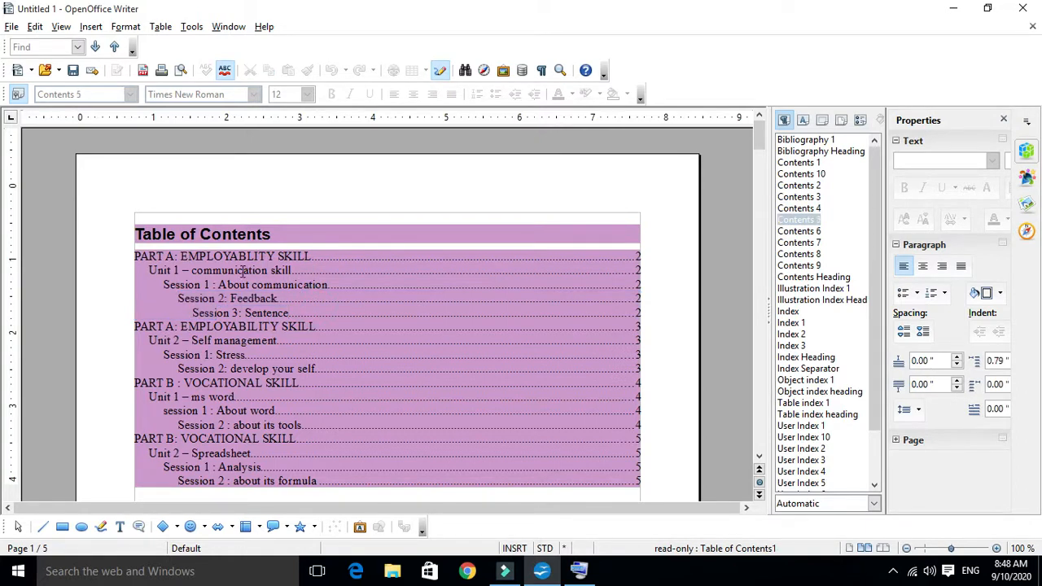
pyautogui.scroll(-15, 276, 395)
pyautogui.scroll(13, 276, 395)
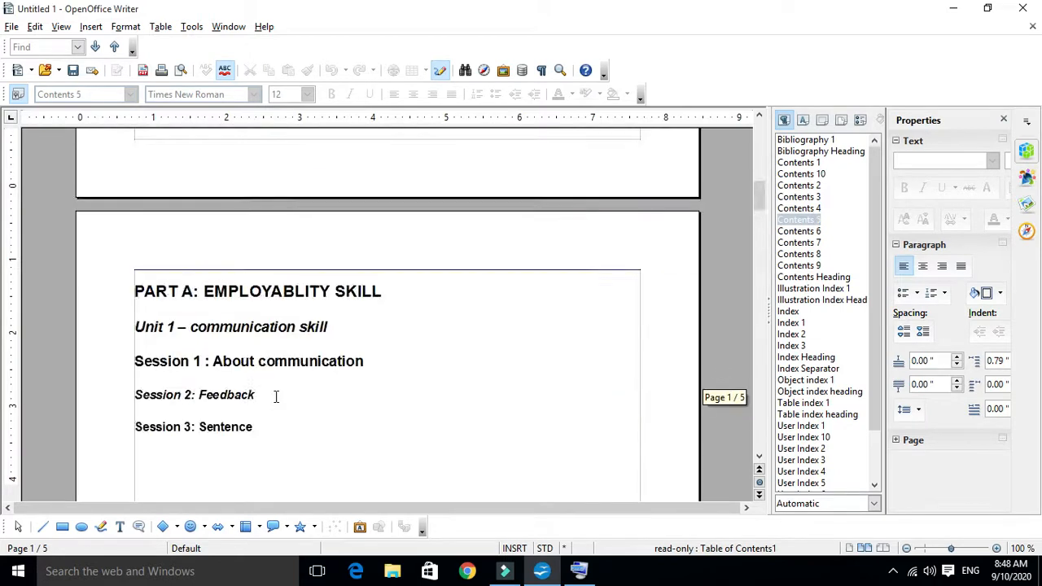
pyautogui.scroll(2, 276, 397)
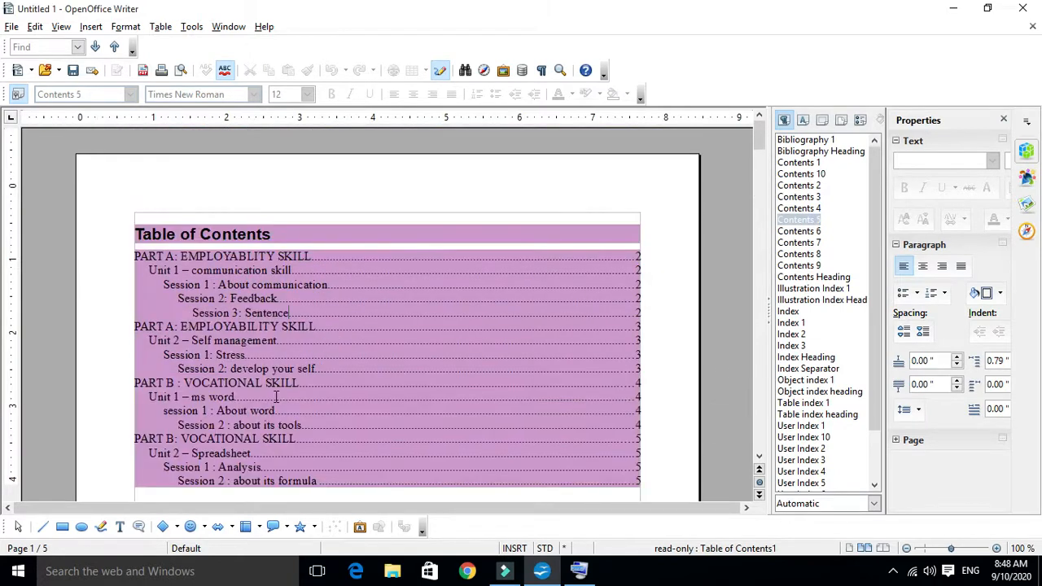
# Hyperlink the level 2 entries of the table of contents, enclosing the chapter number and entry text between link start and link end
pyautogui.rightClick(373, 281)
pyautogui.click(465, 376)
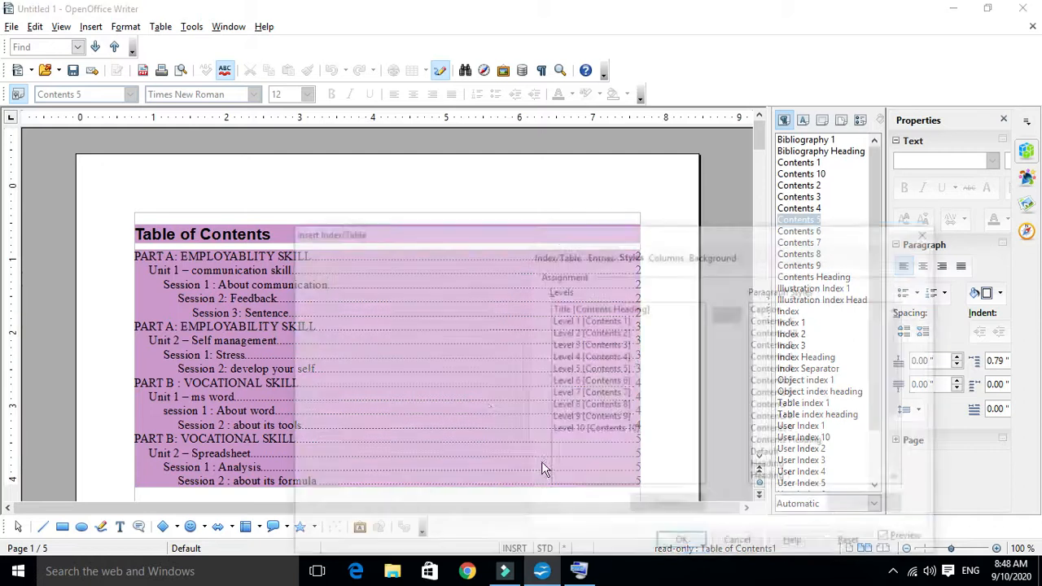
pyautogui.click(609, 256)
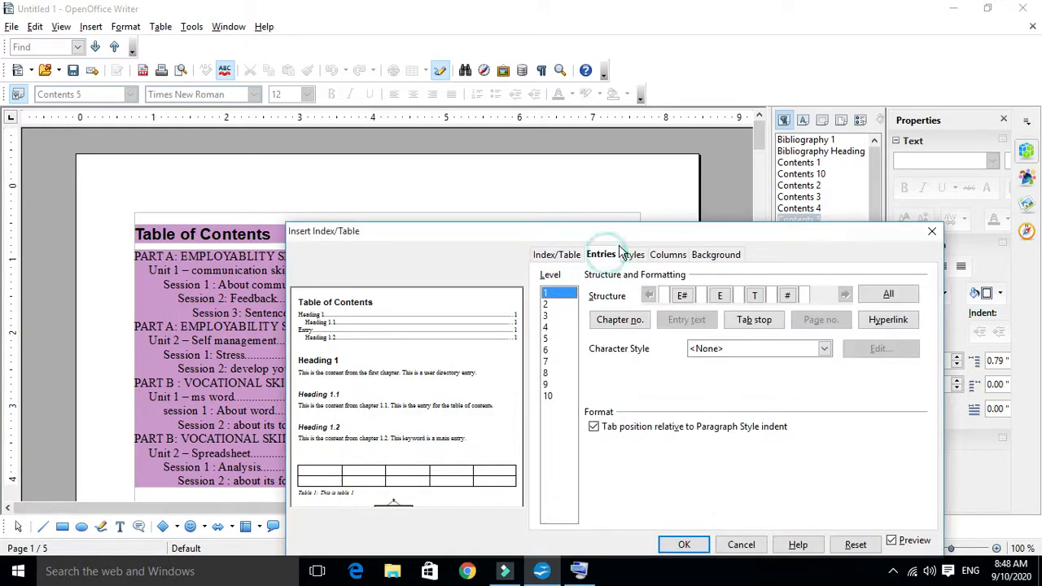
pyautogui.moveTo(632, 235); pyautogui.dragTo(649, 242)
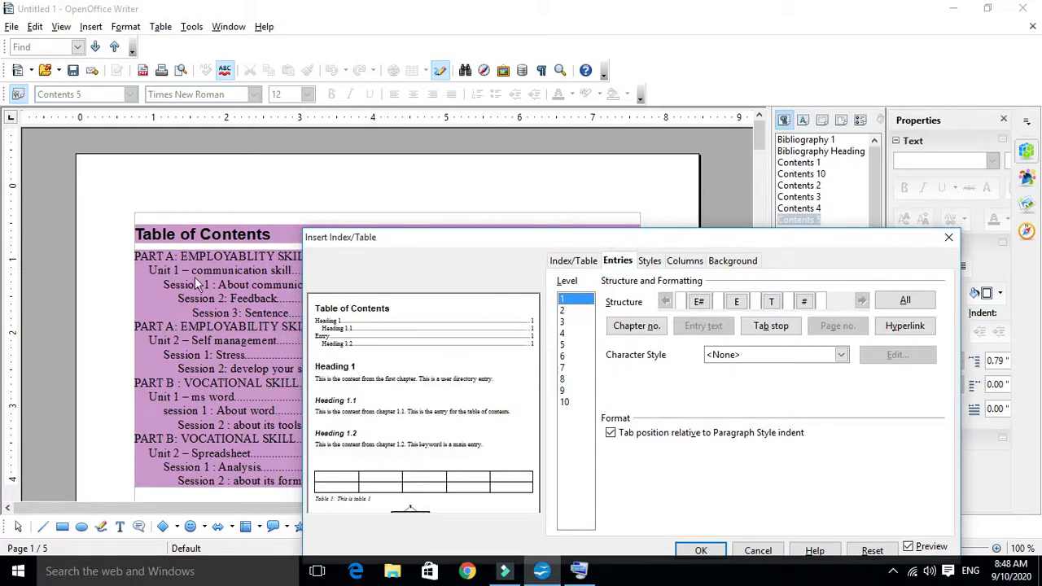
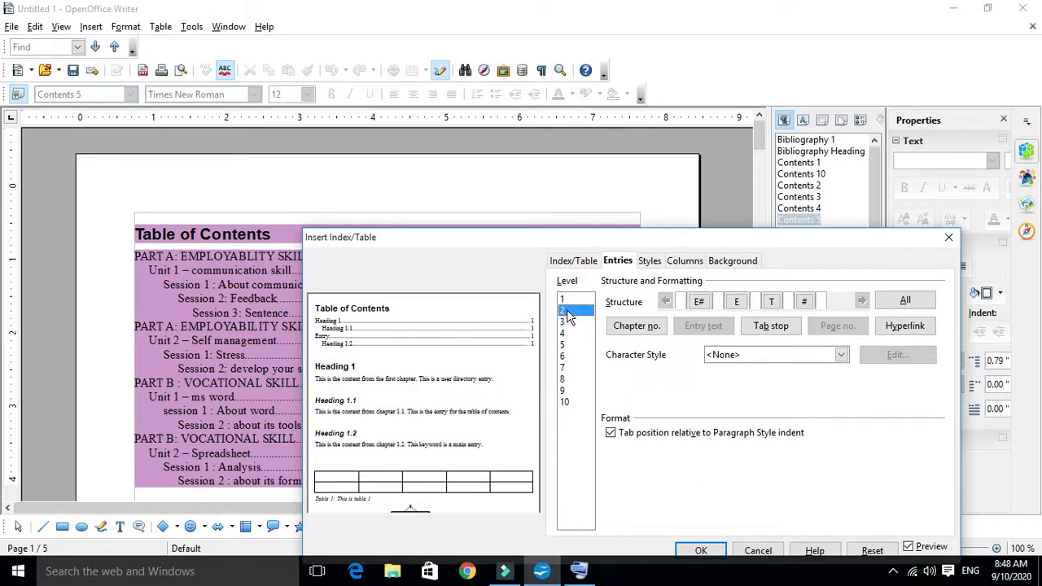
pyautogui.click(683, 302)
pyautogui.click(904, 326)
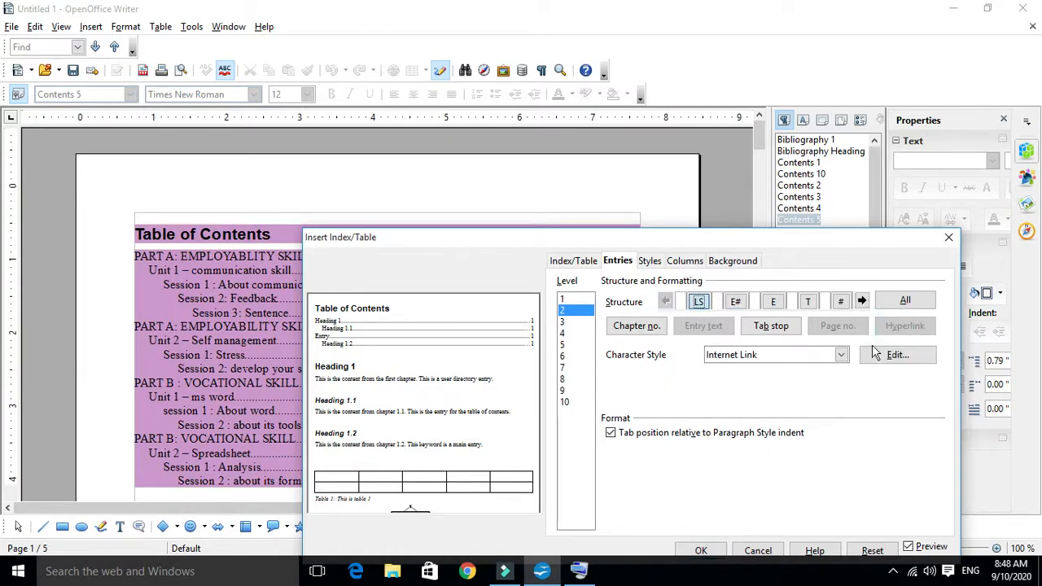
pyautogui.click(792, 301)
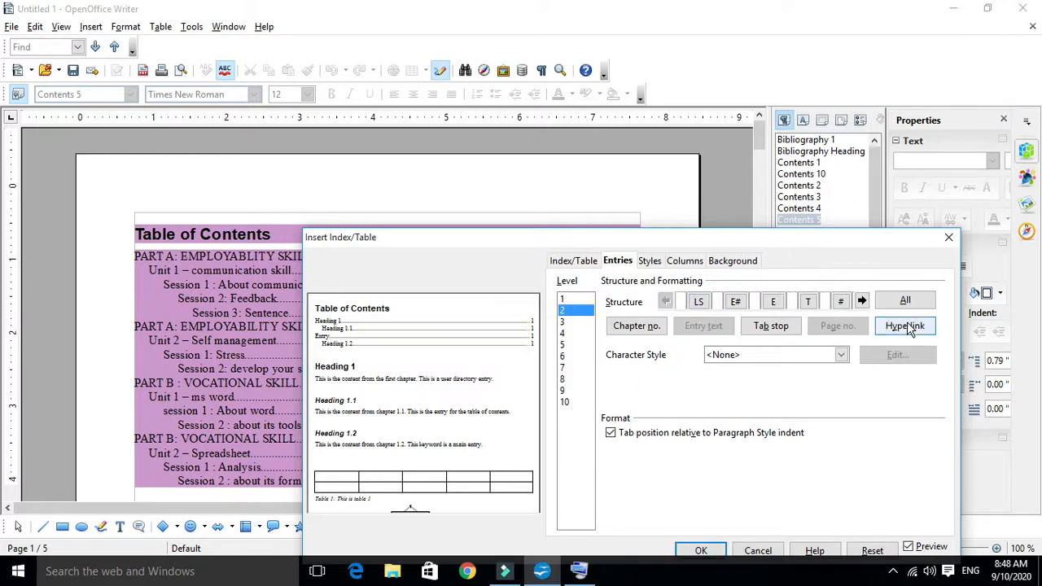
pyautogui.click(907, 326)
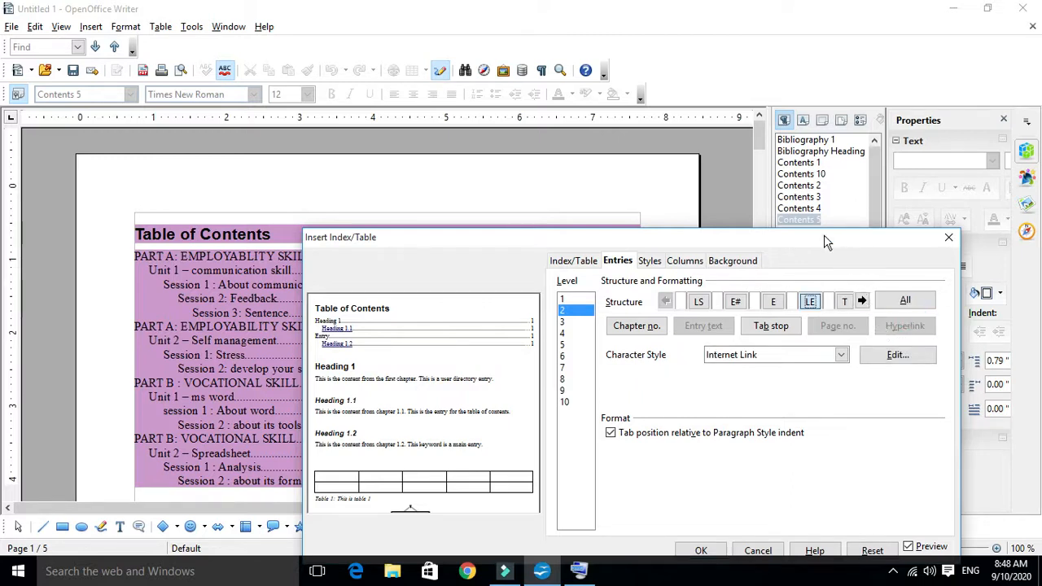
pyautogui.moveTo(825, 236); pyautogui.dragTo(824, 208)
pyautogui.click(700, 522)
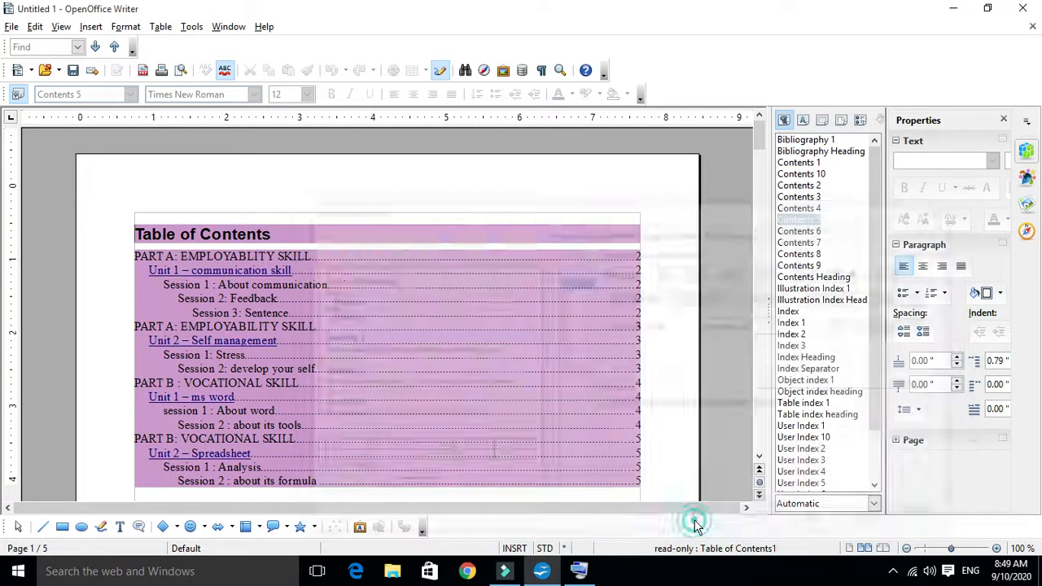
# Check the hyperlinked Unit entries under each part of the table of contents
pyautogui.click(206, 274)
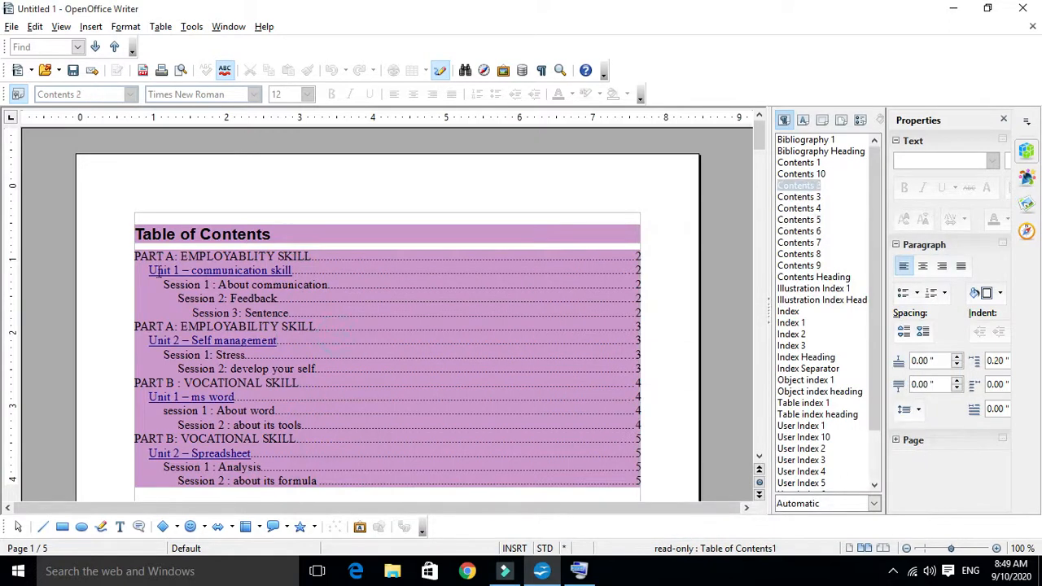
pyautogui.moveTo(152, 272); pyautogui.dragTo(250, 272)
pyautogui.click(282, 284)
pyautogui.click(278, 341)
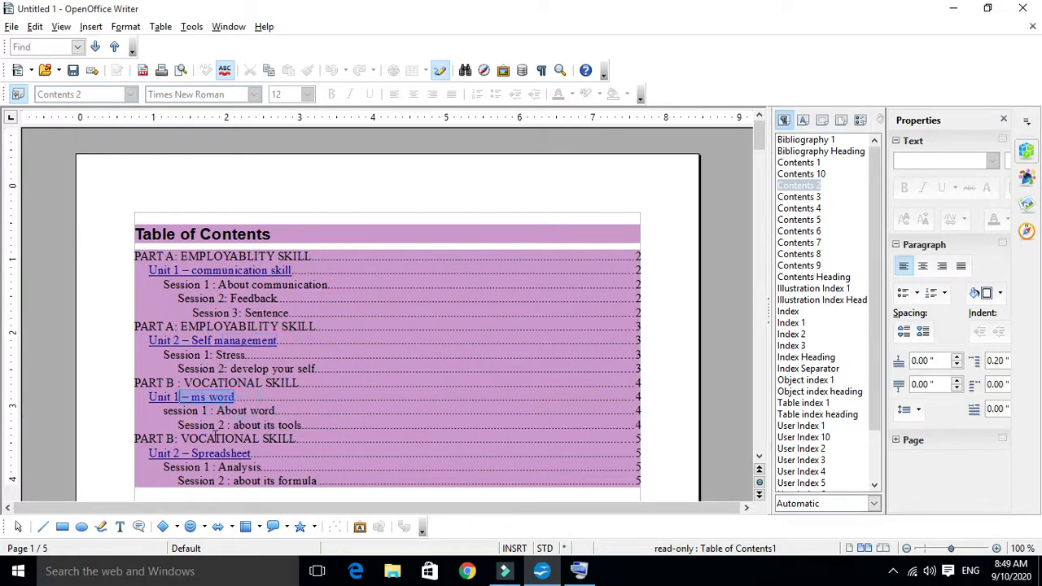
pyautogui.moveTo(262, 454); pyautogui.dragTo(220, 470)
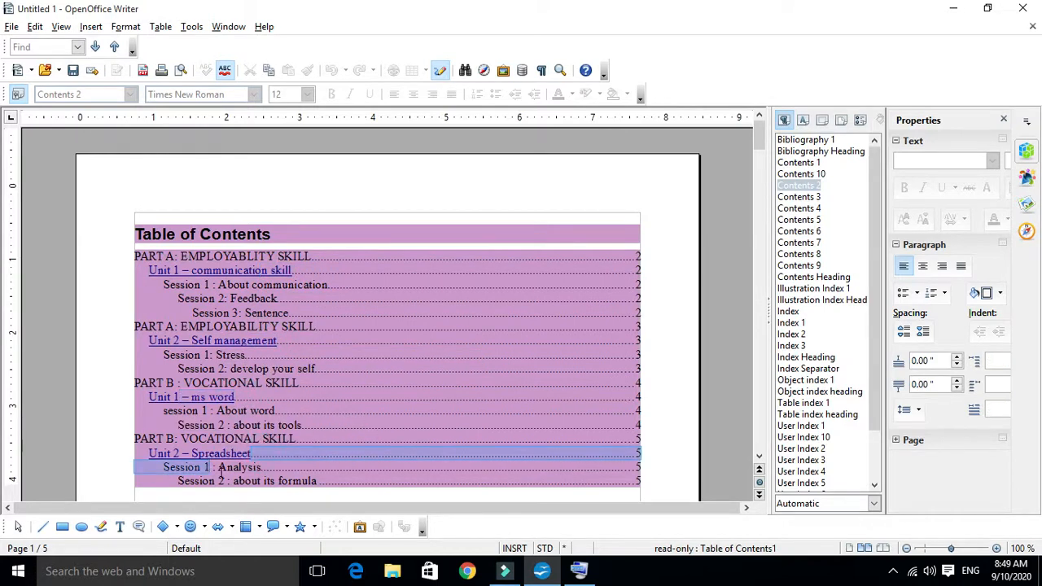
pyautogui.click(363, 415)
# Follow the Unit 1 – ms word hyperlink with the on-screen keyboard's Ctrl held, then return to the table of contents
pyautogui.click(579, 571)
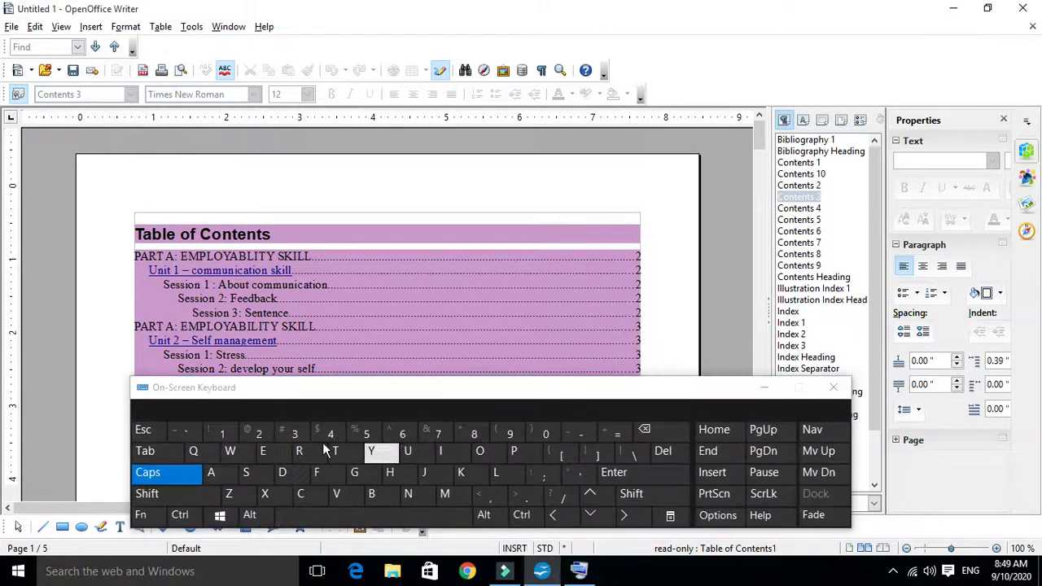
pyautogui.moveTo(332, 388); pyautogui.dragTo(635, 275)
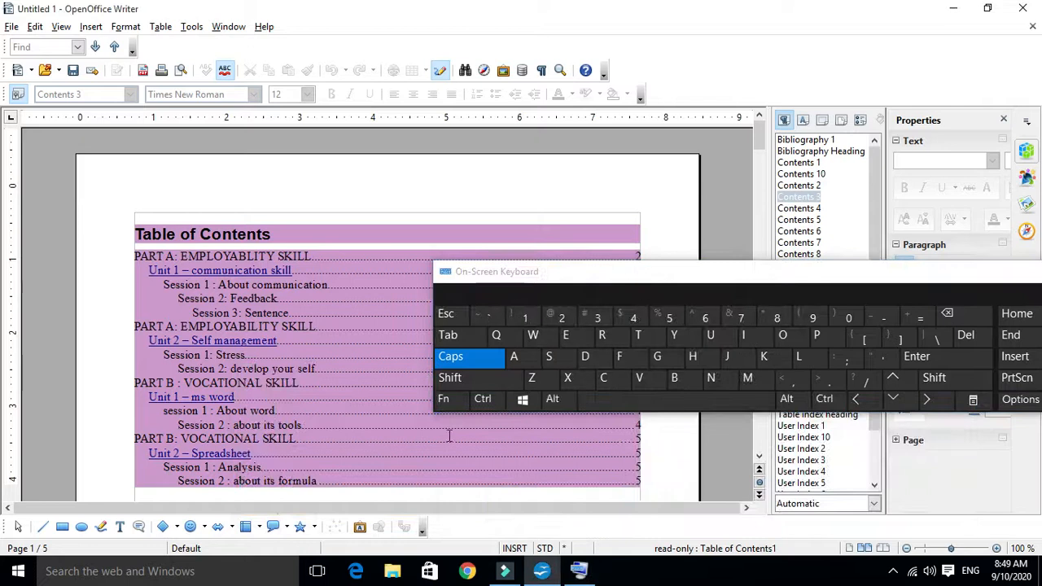
pyautogui.click(247, 395)
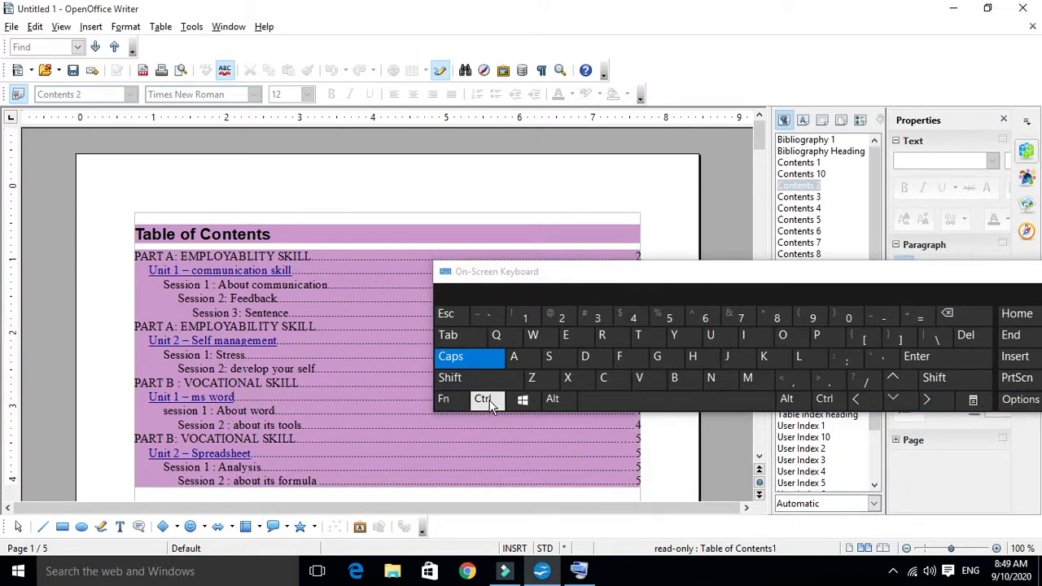
pyautogui.click(485, 402)
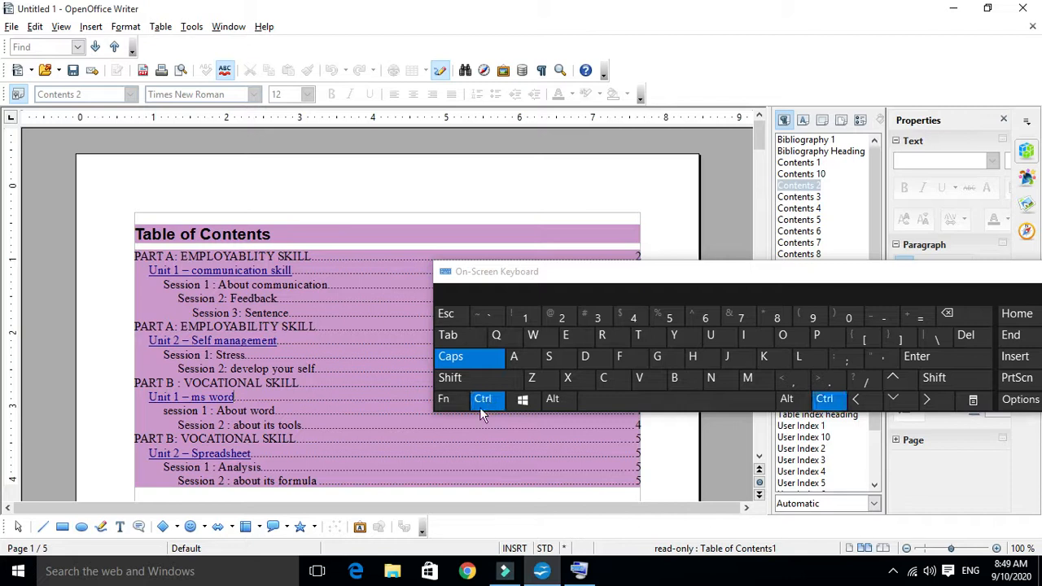
pyautogui.click(206, 403)
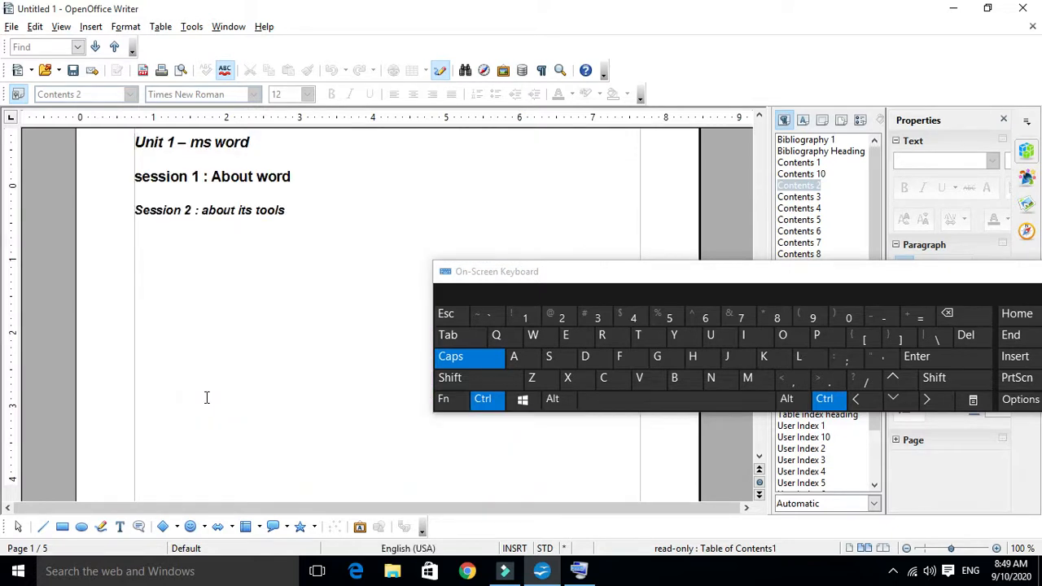
pyautogui.scroll(4, 206, 171)
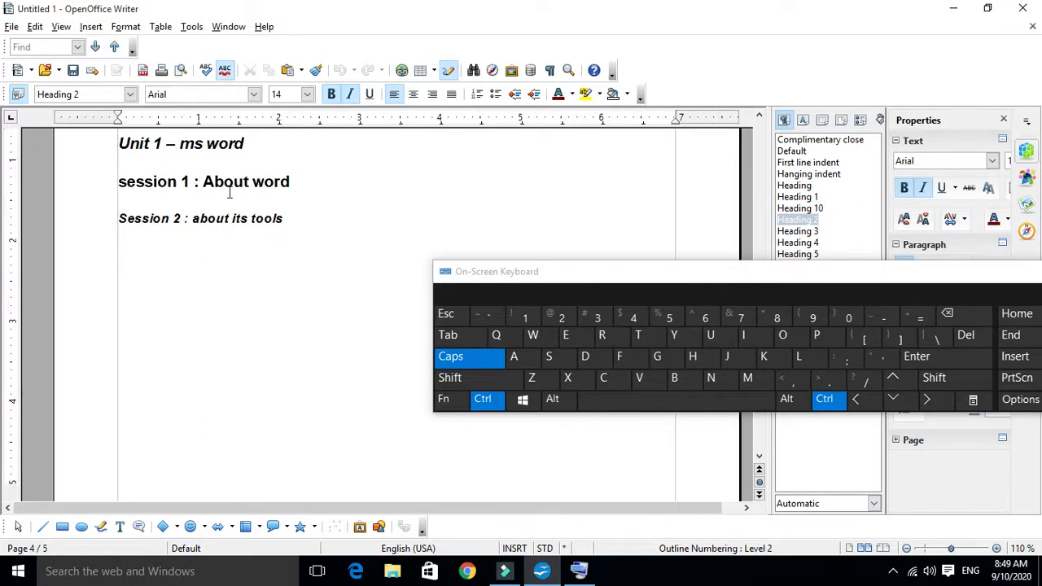
pyautogui.click(747, 469)
pyautogui.moveTo(824, 306); pyautogui.dragTo(690, 499)
pyautogui.moveTo(759, 347); pyautogui.dragTo(759, 336)
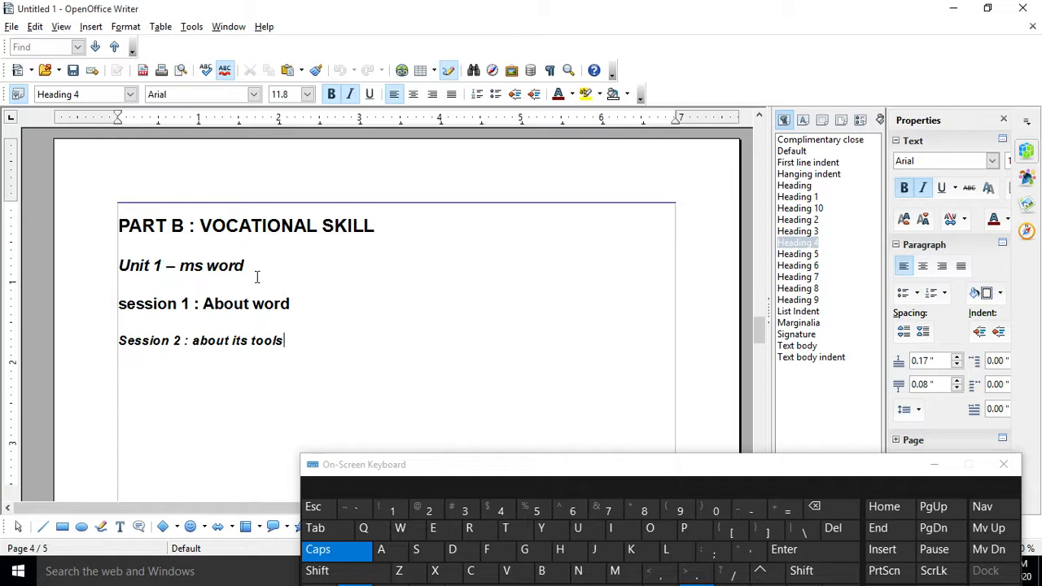
pyautogui.moveTo(762, 328); pyautogui.dragTo(753, 126)
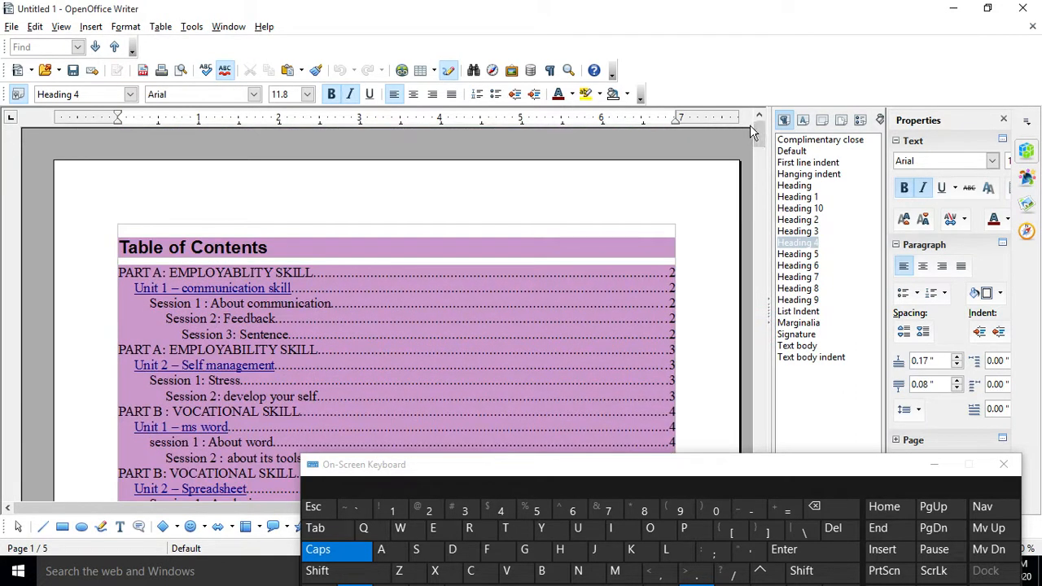
# Follow the Unit 1 – communication skill hyperlink, return to the table of contents and minimize the on-screen keyboard
pyautogui.click(205, 297)
pyautogui.keyDown('ctrl'); pyautogui.click(205, 298); pyautogui.keyUp('ctrl')
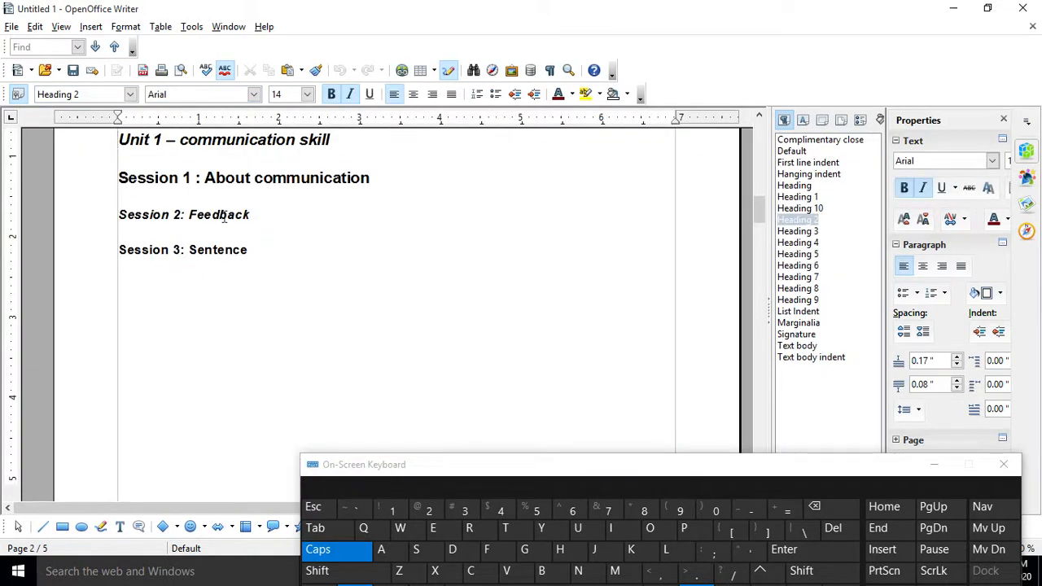
pyautogui.moveTo(763, 213); pyautogui.dragTo(762, 131)
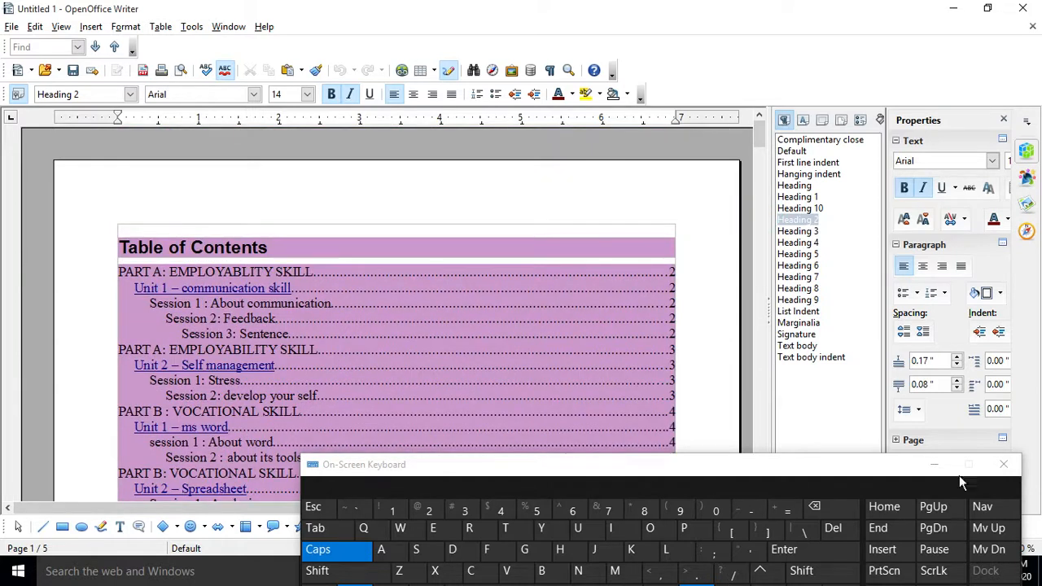
pyautogui.click(934, 464)
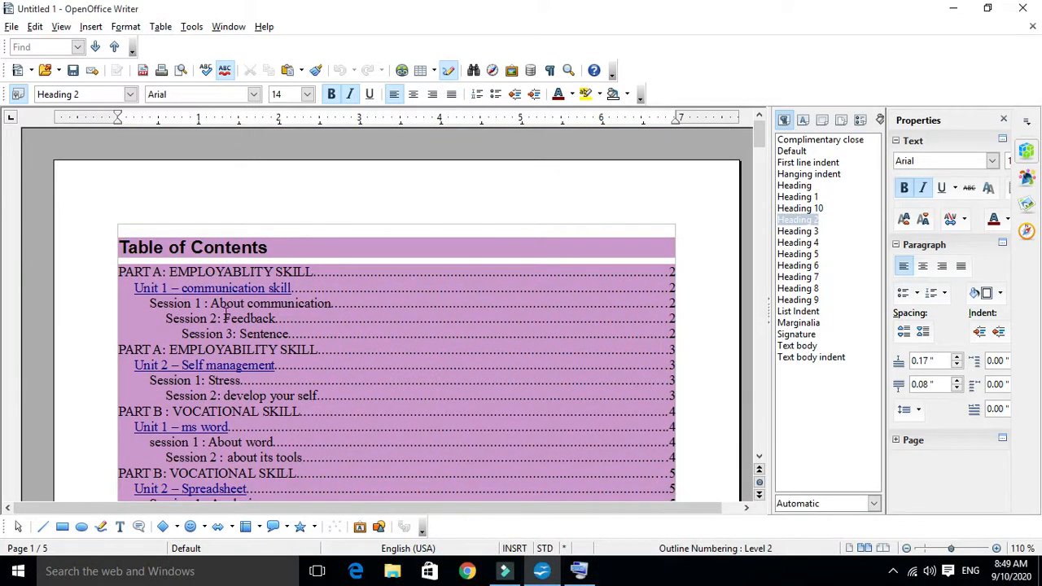
# Edit the table of contents so level 3 entries have a link start before the chapter number and a link end after the entry text
pyautogui.scroll(-2, 227, 318)
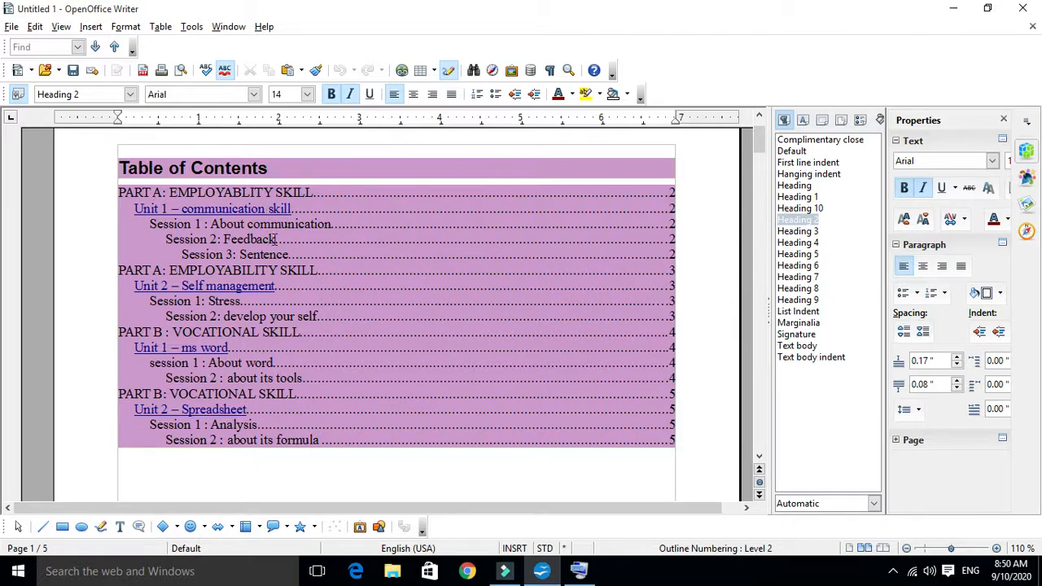
pyautogui.rightClick(325, 232)
pyautogui.click(393, 330)
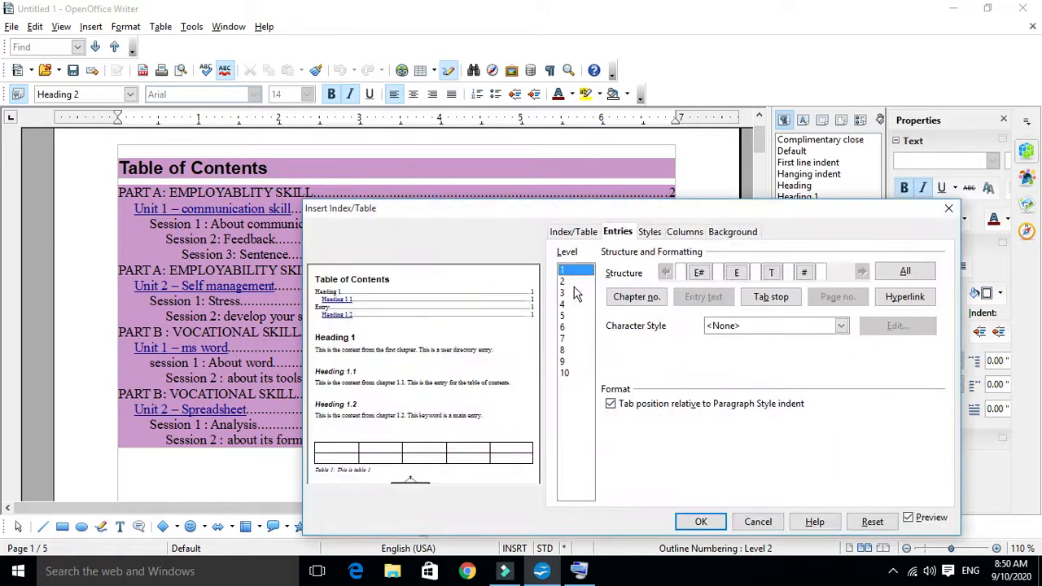
pyautogui.click(566, 293)
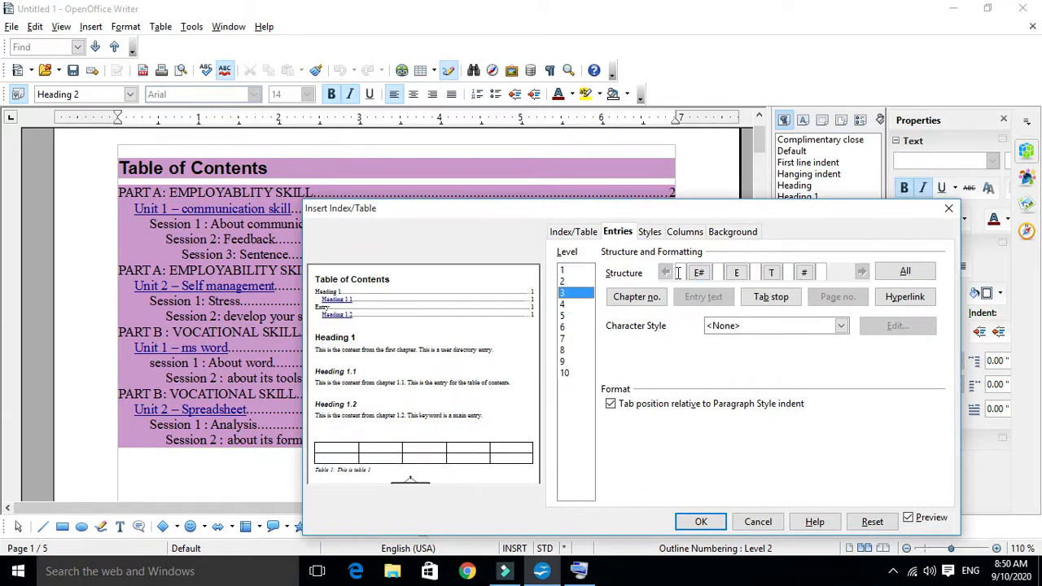
pyautogui.click(905, 296)
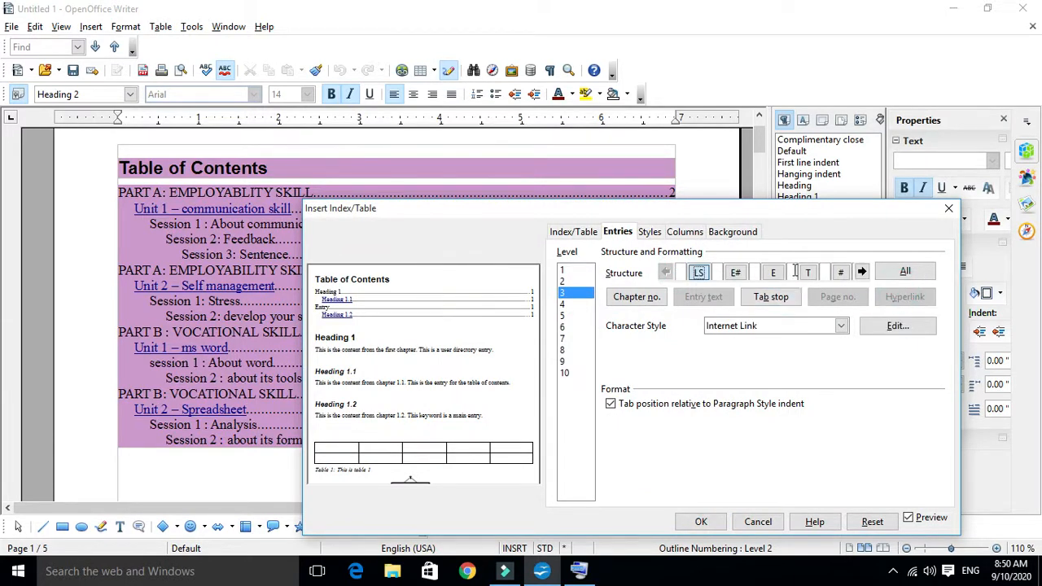
pyautogui.click(795, 271)
pyautogui.click(904, 296)
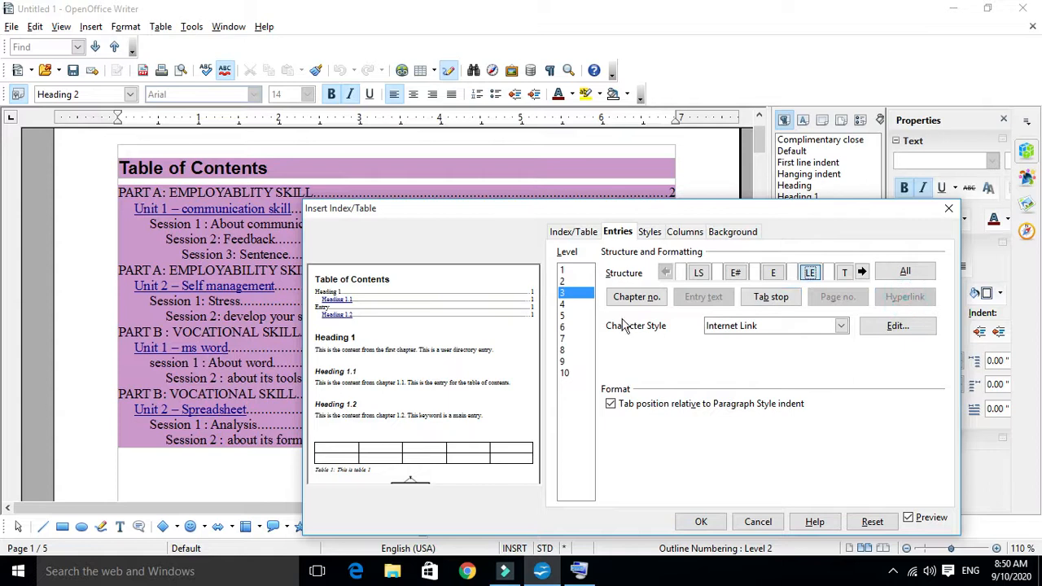
# Enclose the chapter number and entry text of the level 4 structure in a hyperlink
pyautogui.click(576, 305)
pyautogui.click(684, 272)
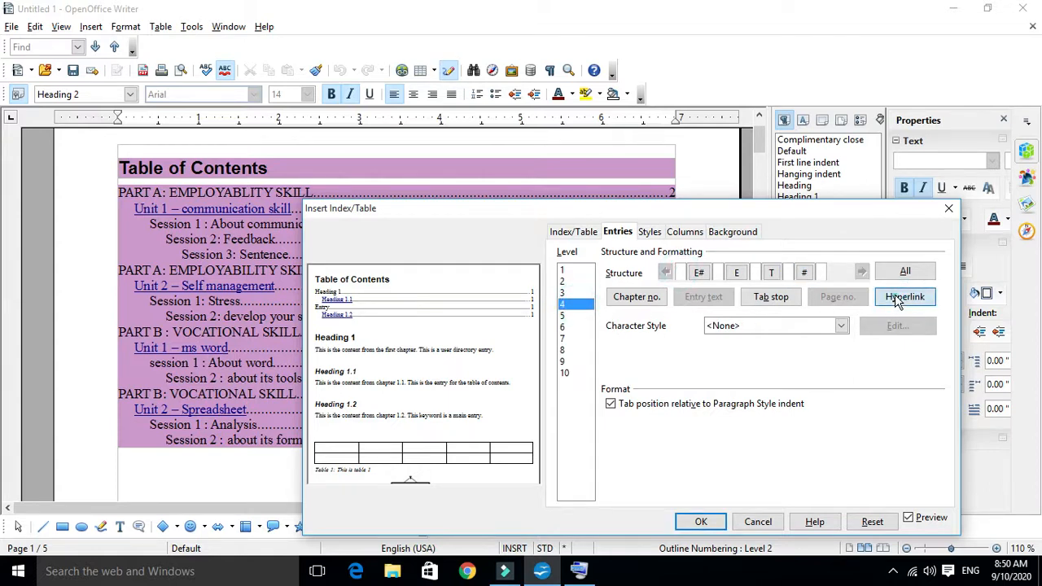
pyautogui.click(898, 298)
pyautogui.click(797, 273)
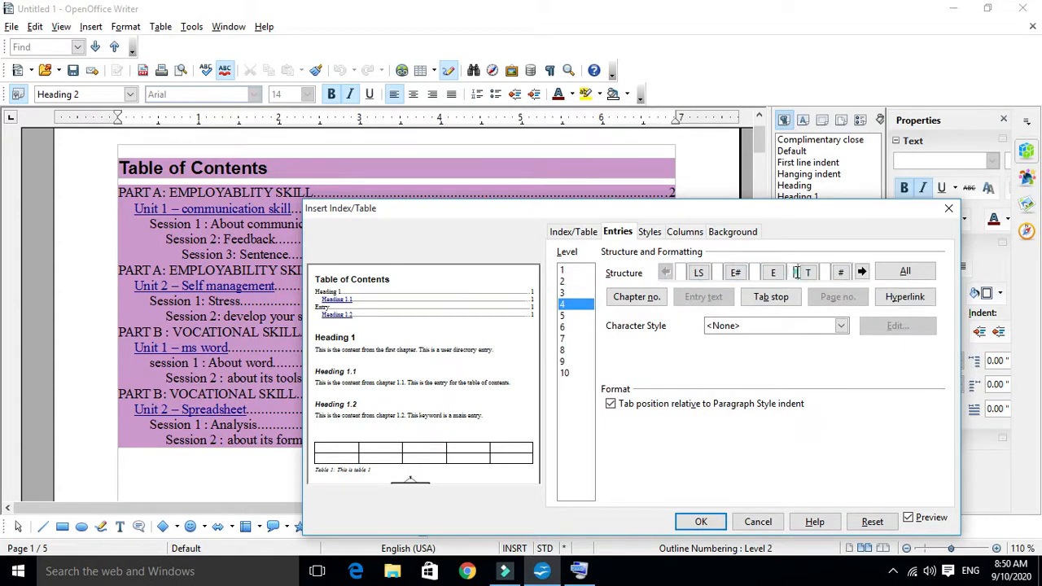
pyautogui.click(902, 296)
# Enclose the level 5 chapter number and entry text in a hyperlink and apply the changes to the table of contents
pyautogui.click(569, 316)
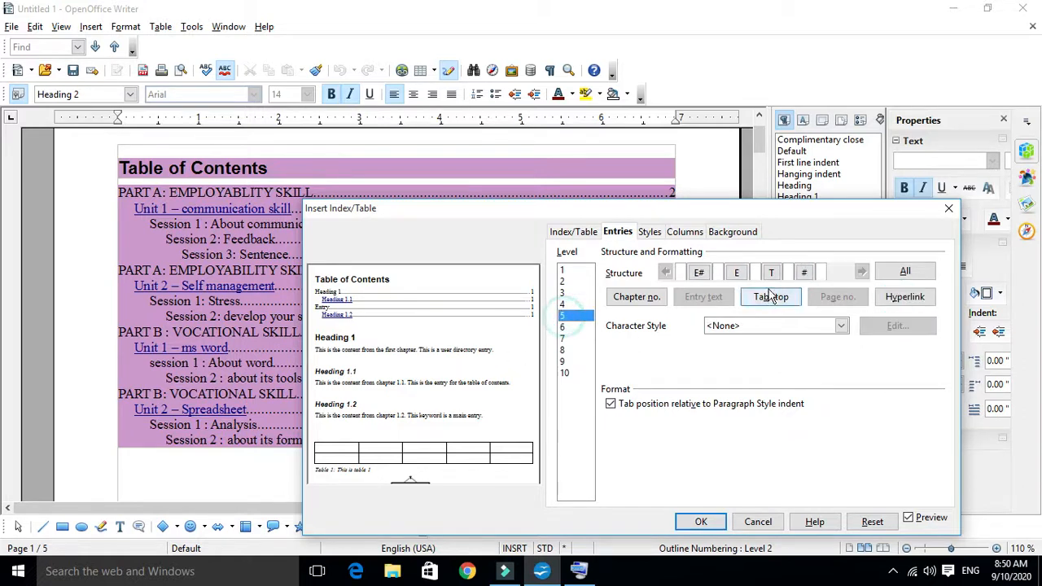
pyautogui.click(680, 272)
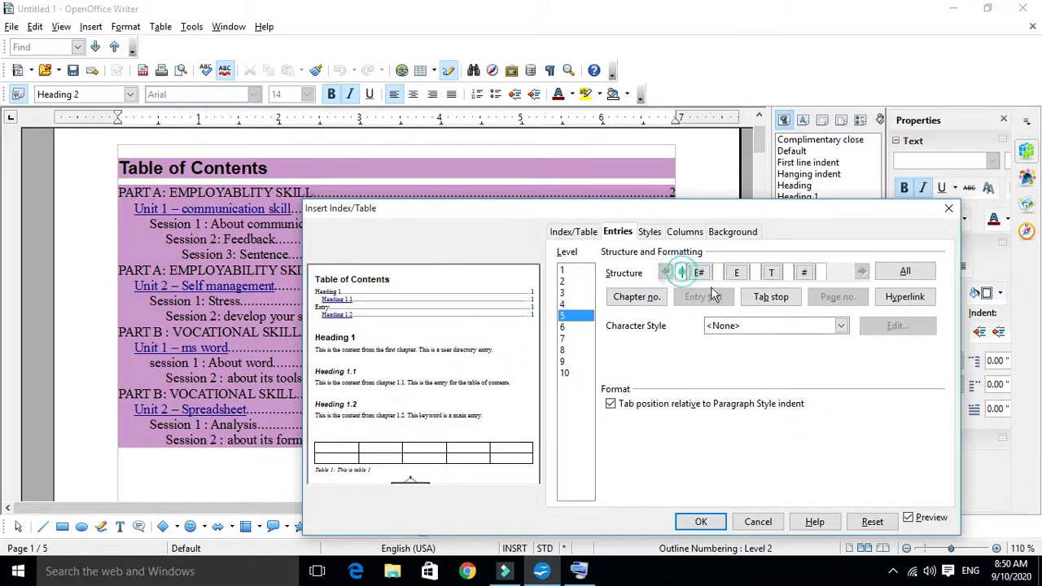
pyautogui.click(903, 297)
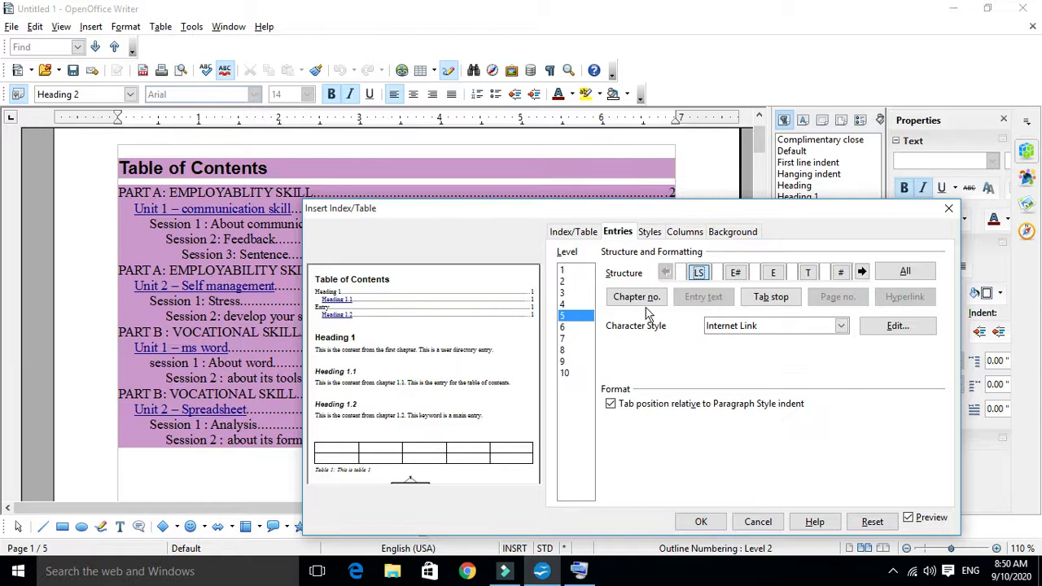
pyautogui.click(794, 272)
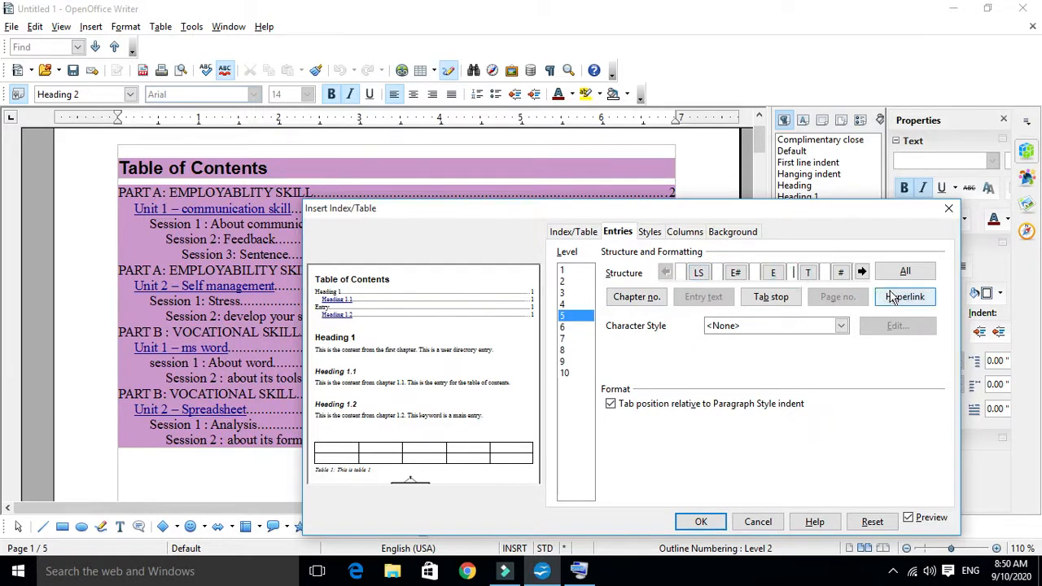
pyautogui.click(896, 296)
pyautogui.click(699, 522)
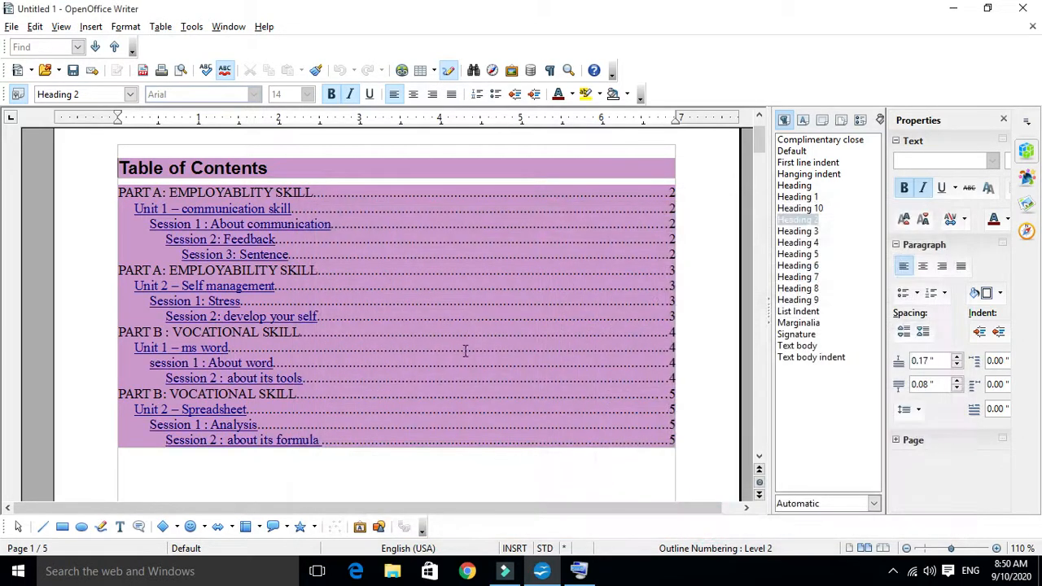
pyautogui.click(207, 223)
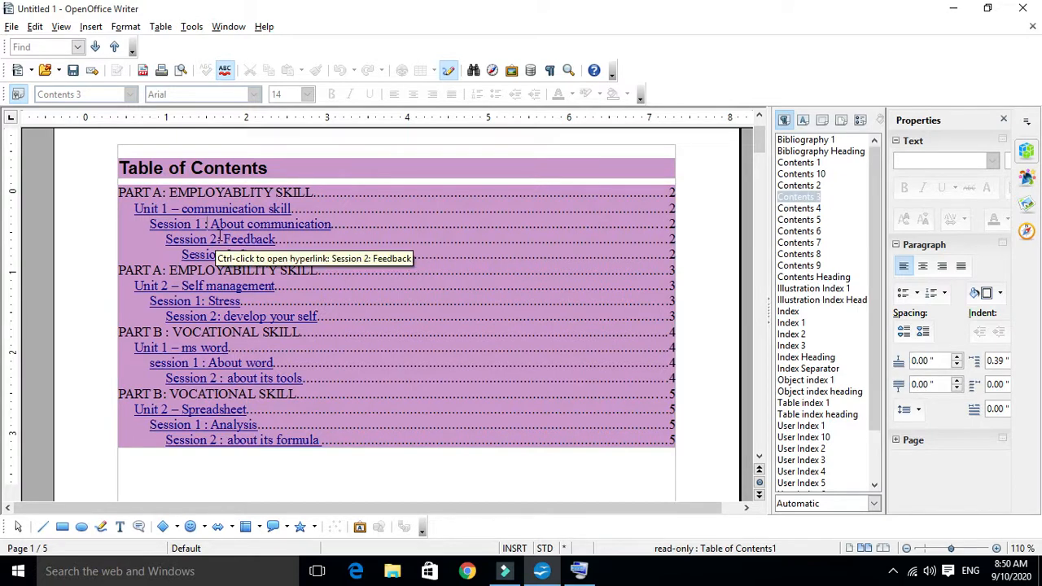
# Add the filler lines JKBHJKHHJKL, JKLGJKHJHKJL and KJHGJKHJKLHKLJ below the heading Session 1 : About communication on page 2
pyautogui.scroll(-8, 300, 289)
pyautogui.scroll(-10, 300, 289)
pyautogui.scroll(5, 302, 289)
pyautogui.scroll(-2, 302, 289)
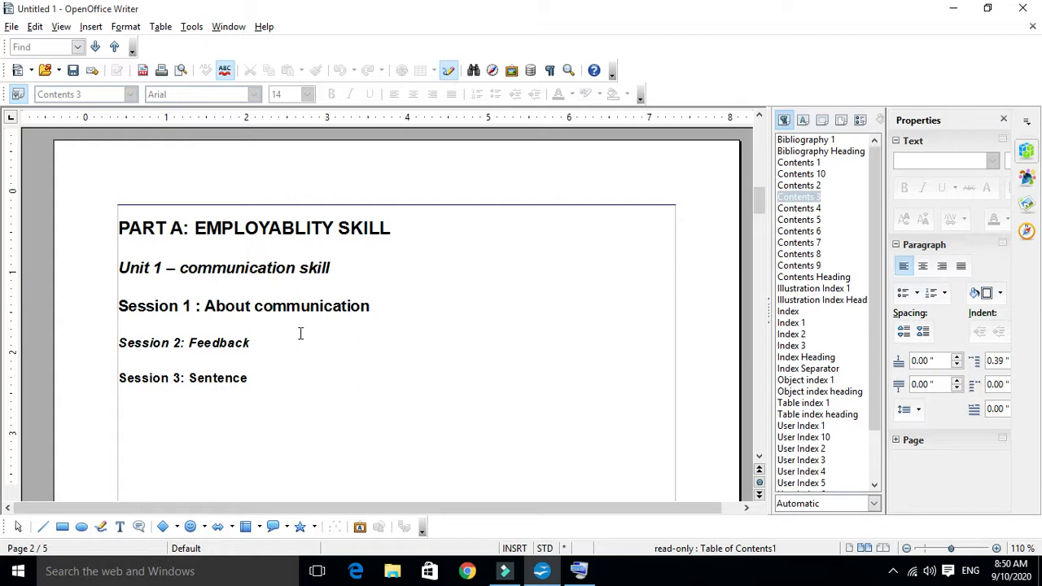
pyautogui.click(410, 310)
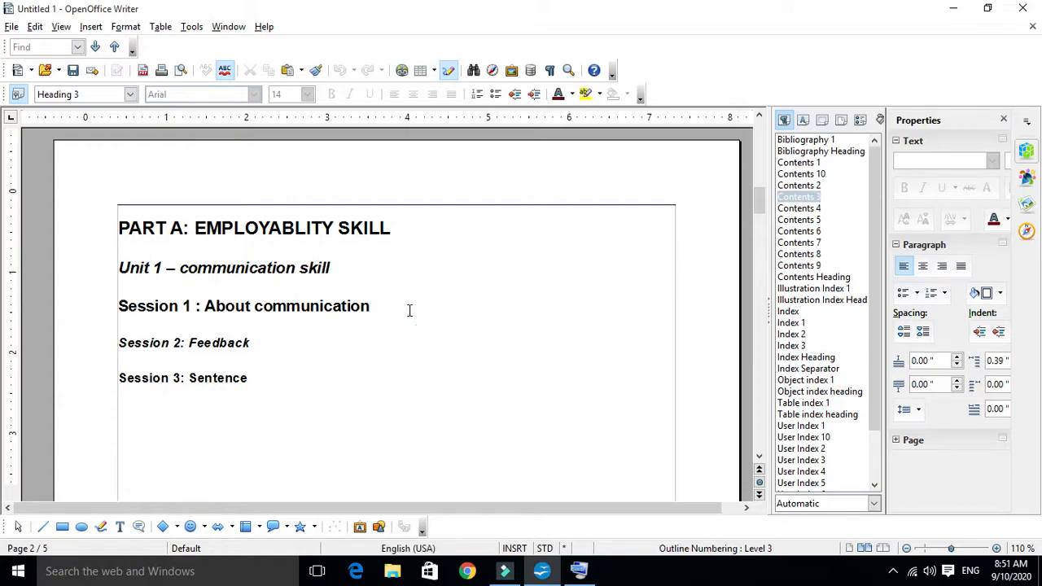
pyautogui.press('Return')
pyautogui.write('JKBHJKHHJKL')
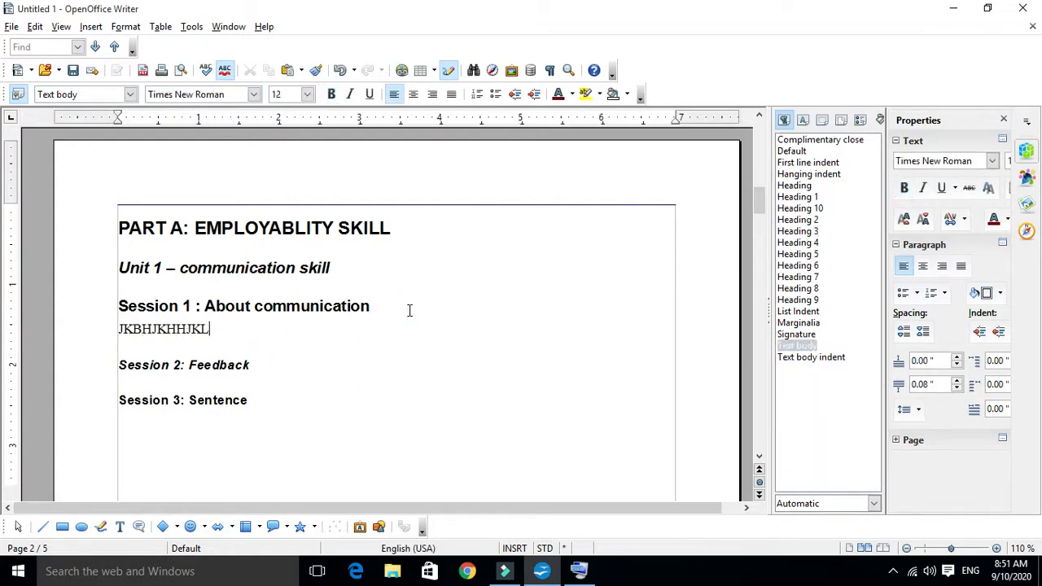
pyautogui.press('Return')
pyautogui.write('JKLGJKHJHKJL')
pyautogui.press('Return')
pyautogui.write('KJHGJKHJKLHKLJ')
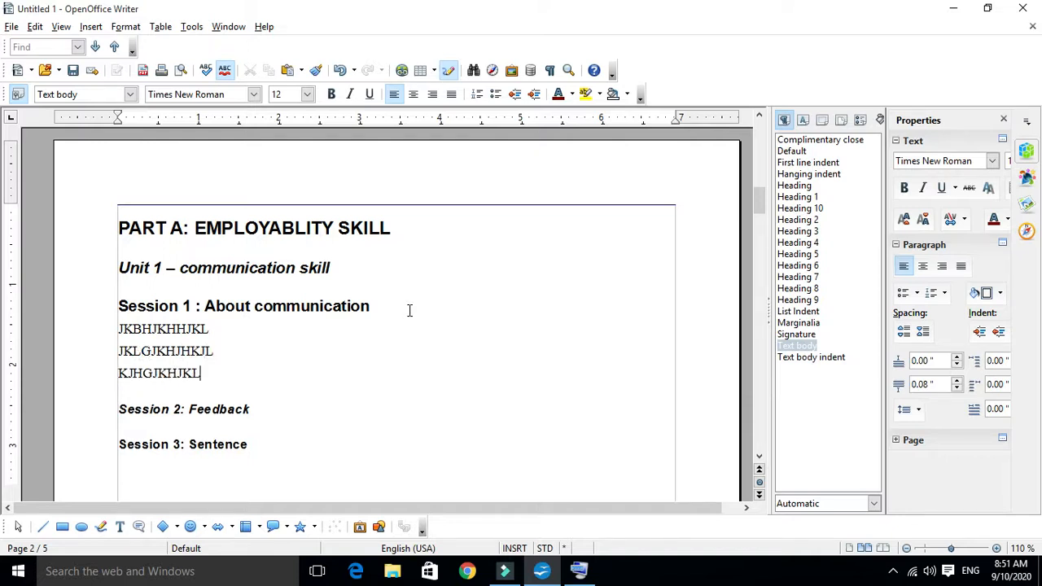
# Insert two page breaks after the Session 1 filler text, leaving an empty page before the heading Session 2: Feedback
pyautogui.press('Return')
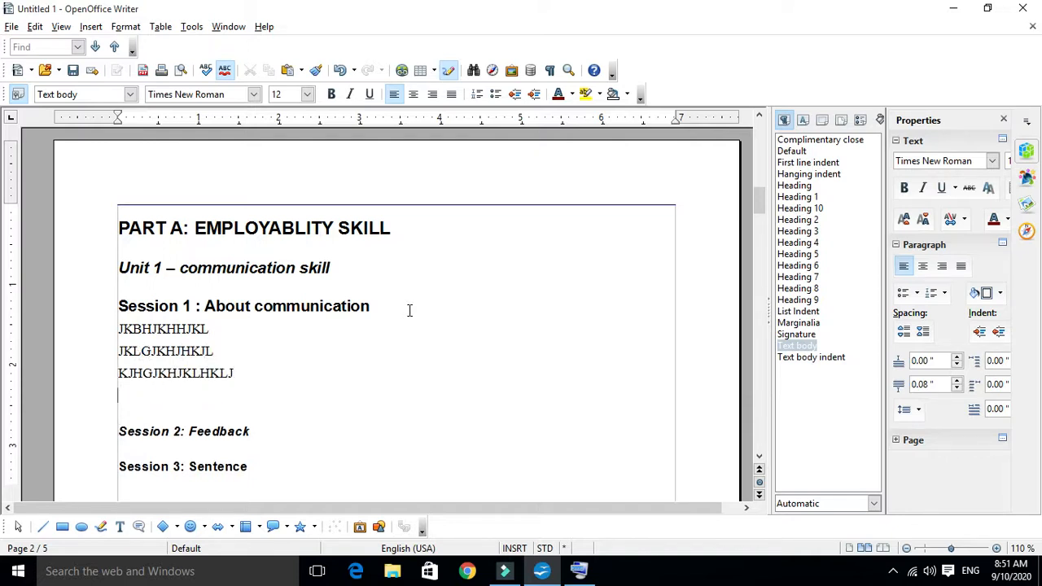
pyautogui.hotkey('ctrl', 'Return')
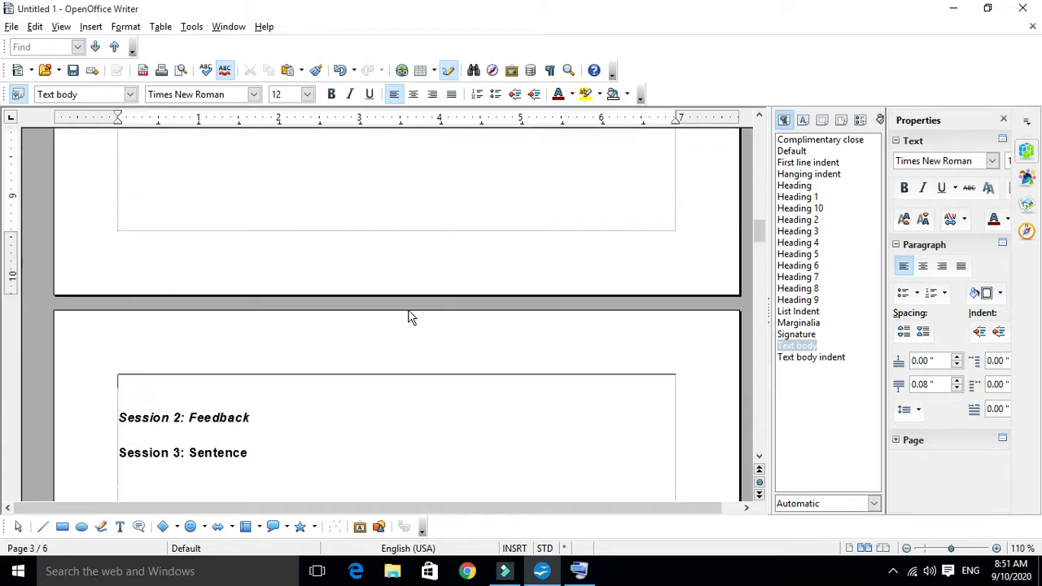
pyautogui.scroll(10, 425, 271)
pyautogui.scroll(3, 424, 271)
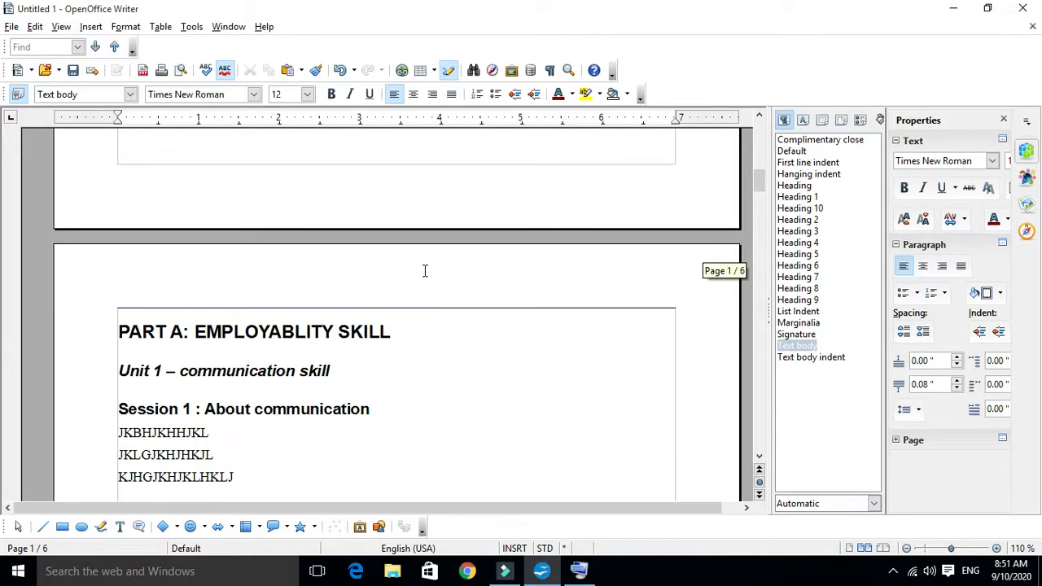
pyautogui.scroll(-2, 262, 405)
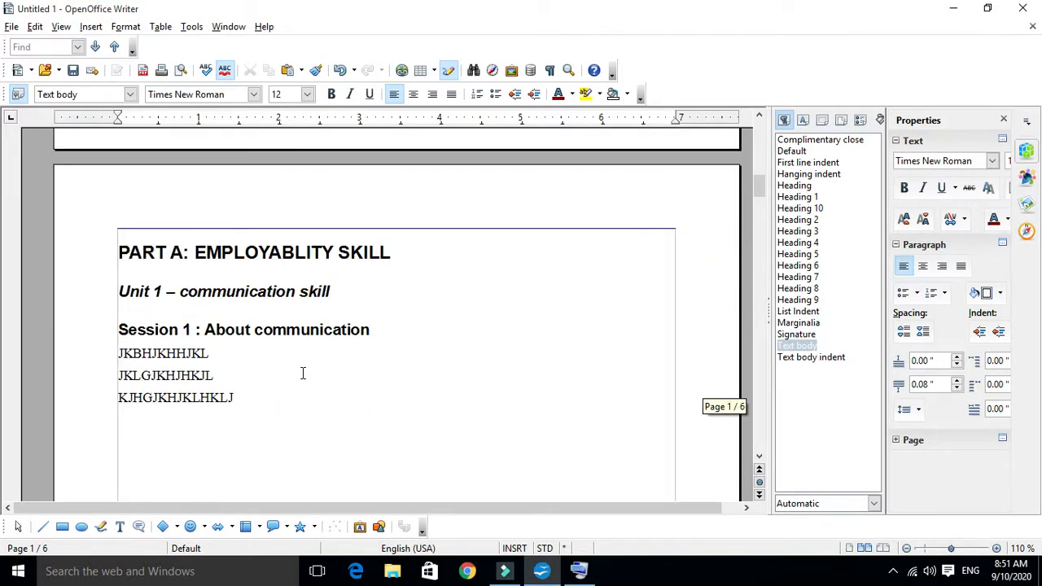
pyautogui.scroll(-4, 269, 407)
pyautogui.scroll(5, 293, 391)
pyautogui.scroll(-8, 305, 375)
pyautogui.scroll(-8, 305, 376)
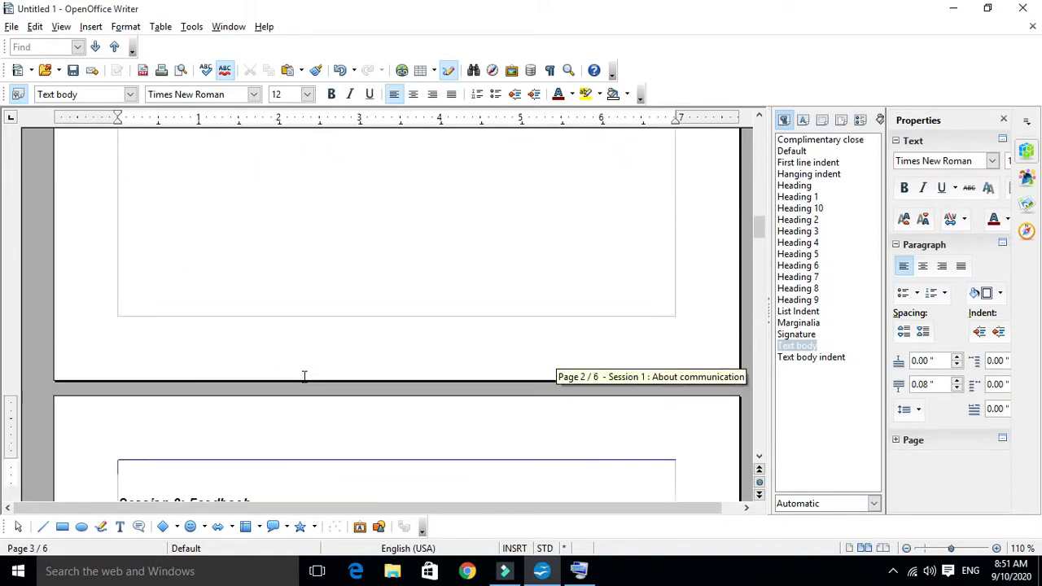
pyautogui.scroll(4, 293, 372)
pyautogui.click(234, 301)
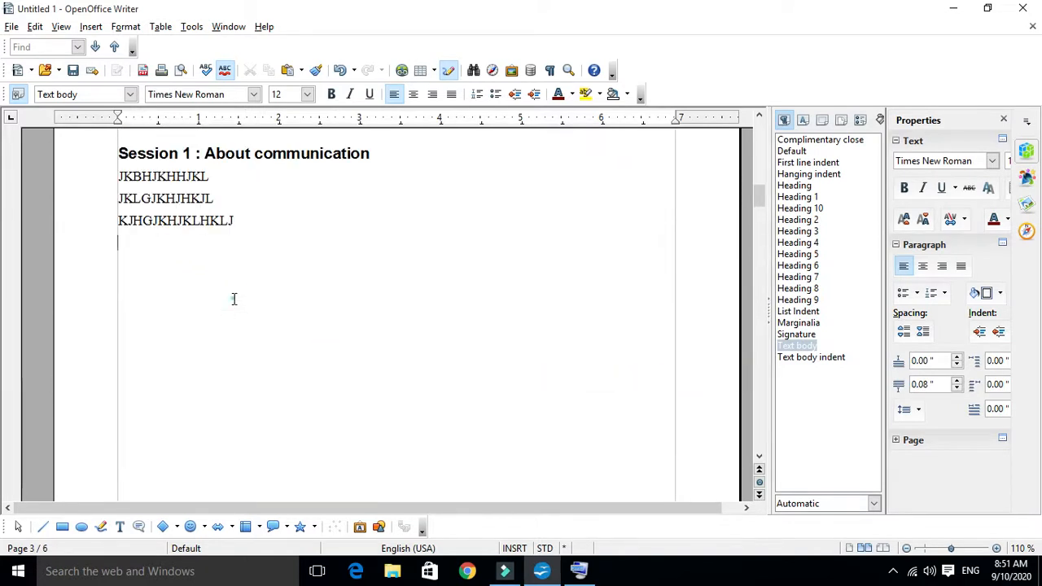
pyautogui.hotkey('ctrl', 'Return')
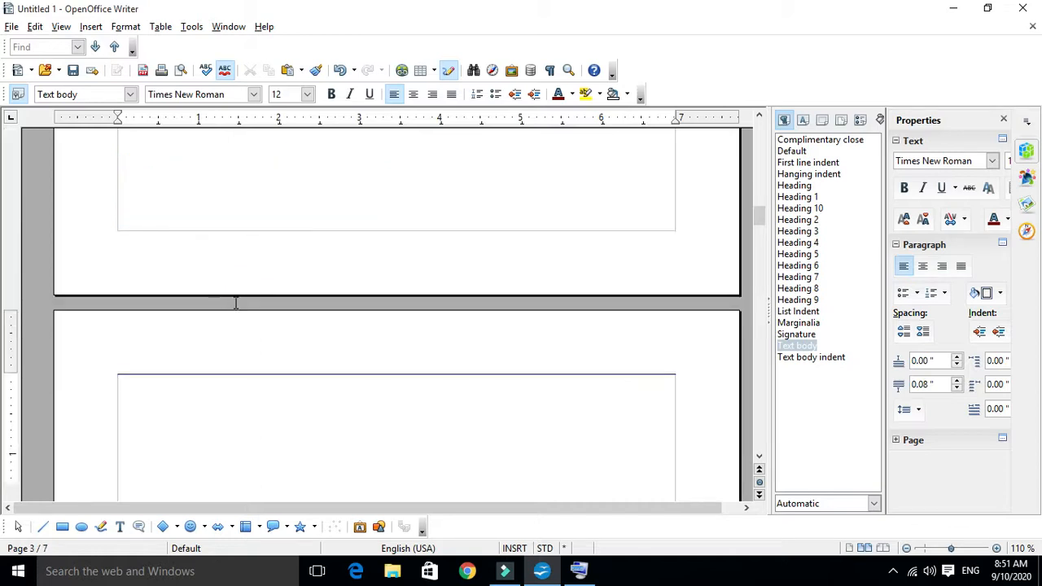
# Enter the filler lines HGFHFFGHKFHGFHJFH, \JBGHGGGJHGJH and KJHJHJHKJHJKHKJ on the empty page 3
pyautogui.scroll(18, 232, 304)
pyautogui.scroll(-6, 229, 323)
pyautogui.scroll(-6, 265, 288)
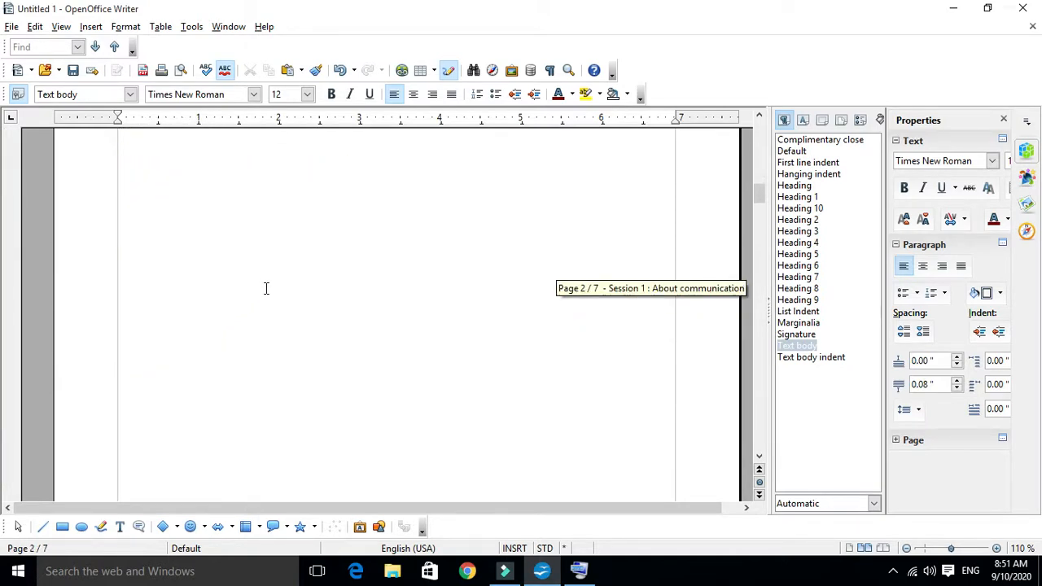
pyautogui.click(232, 345)
pyautogui.write('HGFHFFGHKFHGFHJFH')
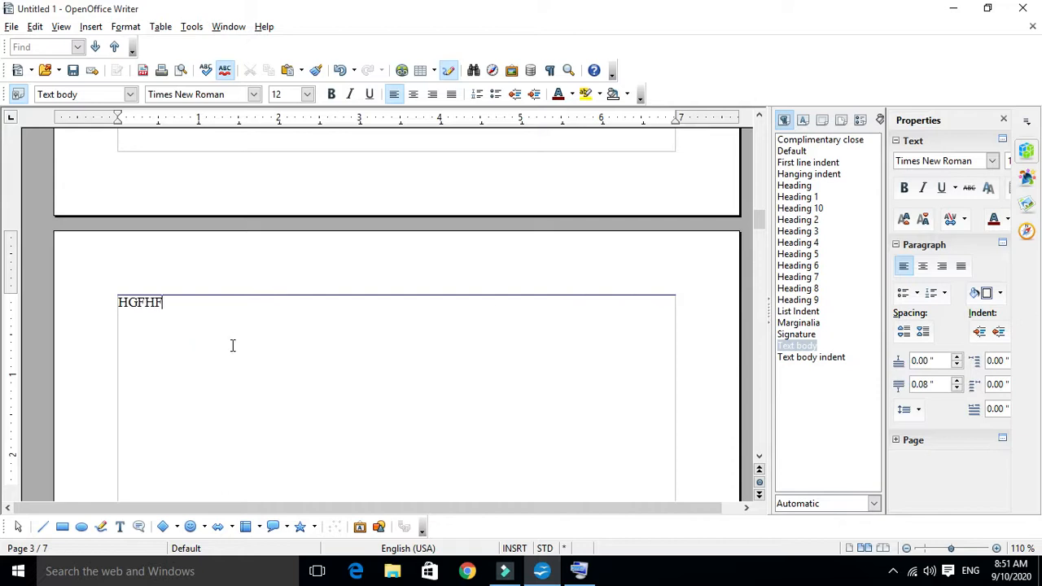
pyautogui.press('Return')
pyautogui.write('\\JBGHGGGJHGJH ')
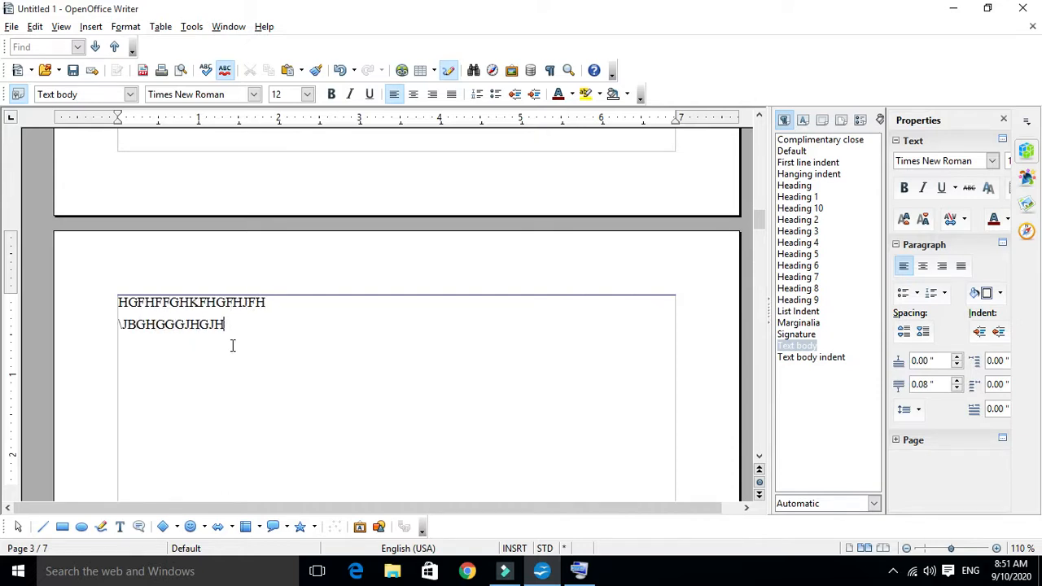
pyautogui.write('KJHJHJHKJHJKHKJ')
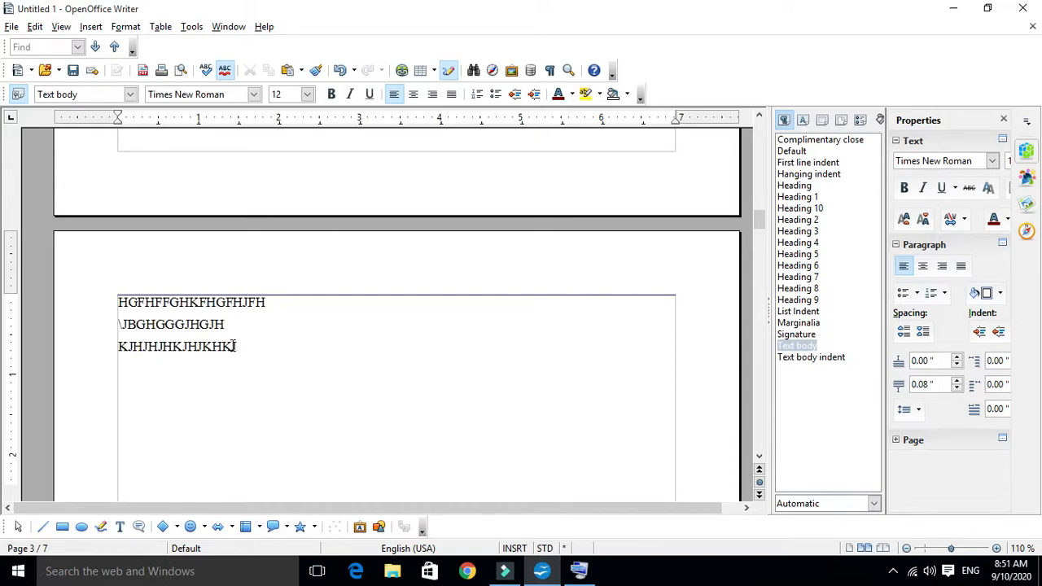
# Add the filler lines LJKHGJHJKHJKH and JHJHJB below Session 2: Feedback, followed by a page break
pyautogui.scroll(-10, 236, 347)
pyautogui.scroll(-8, 239, 347)
pyautogui.scroll(2, 240, 342)
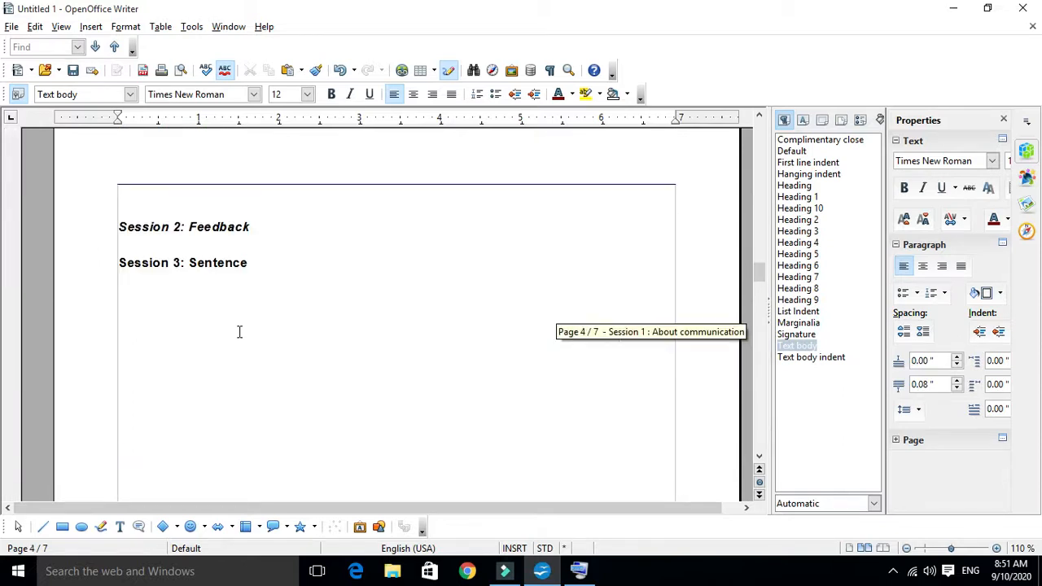
pyautogui.click(271, 232)
pyautogui.press('Return')
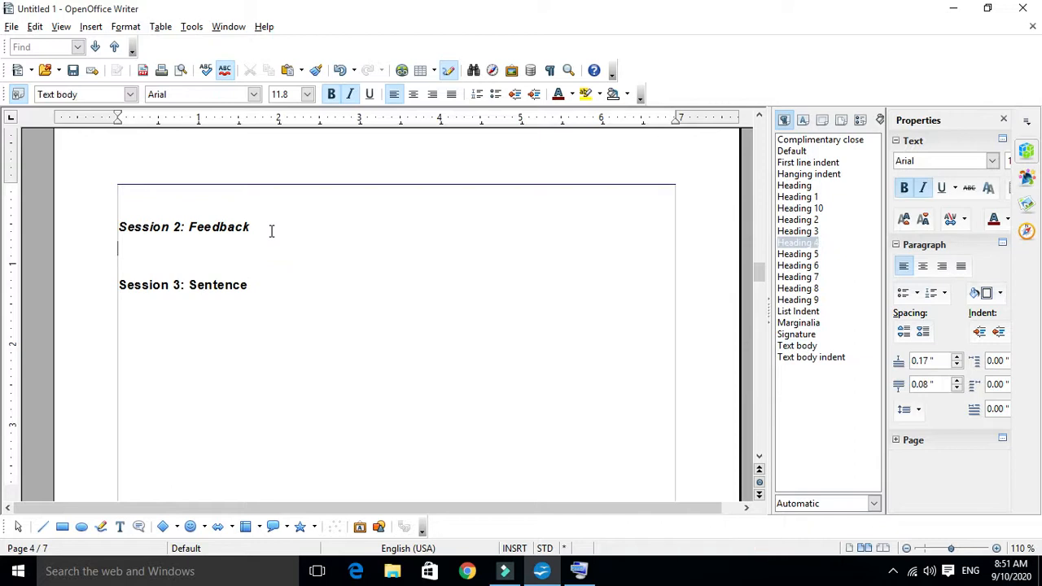
pyautogui.write('LJKHGJHJKHJKH')
pyautogui.press('Return')
pyautogui.write('JHJHJB')
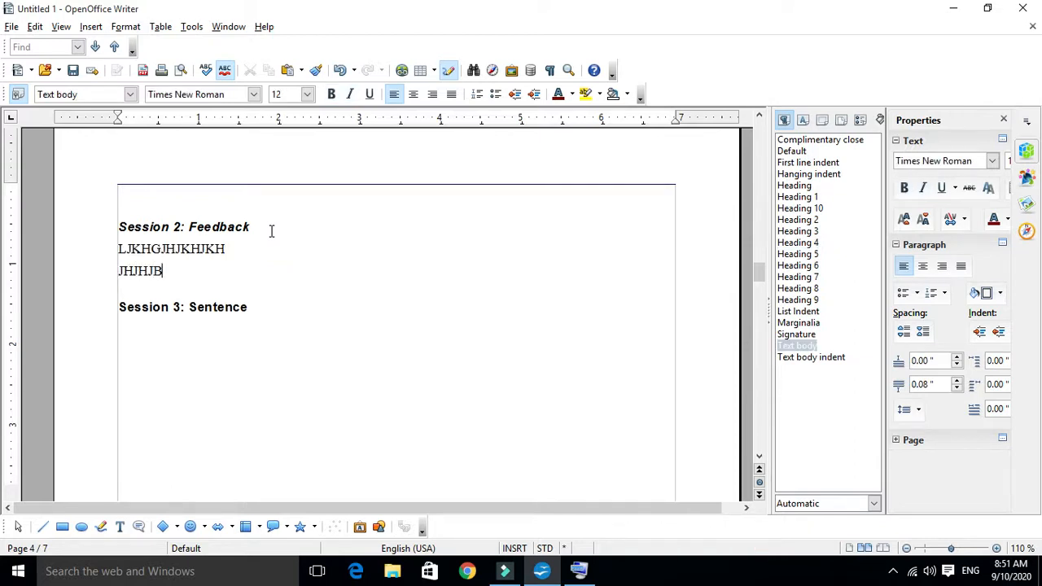
pyautogui.hotkey('ctrl', 'Return')
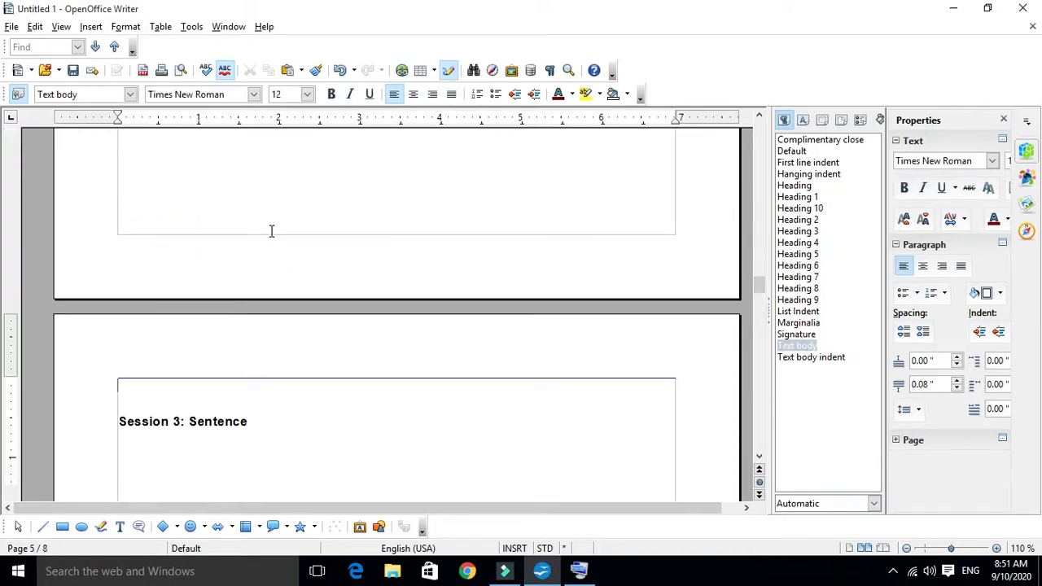
# Enter four filler lines at the start of page 5 and move the heading Session 3: Sentence to a new page without a blank paragraph above it
pyautogui.write('JKLHJKLHJKHKJLHJKL')
pyautogui.press('Return')
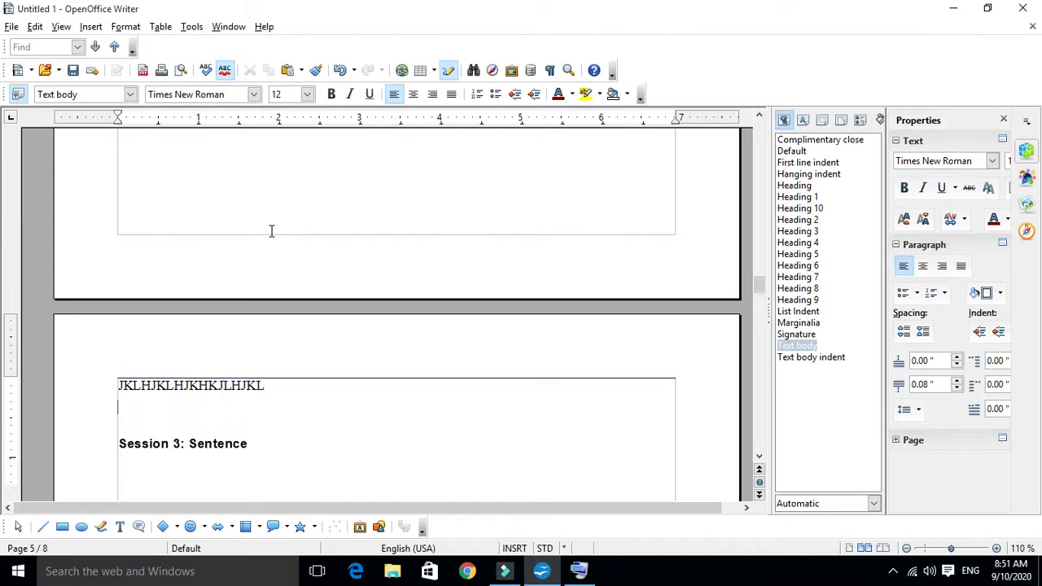
pyautogui.write('JHGJGJHGJHJ')
pyautogui.press('Return')
pyautogui.write('JLHGJHGJKHJKL')
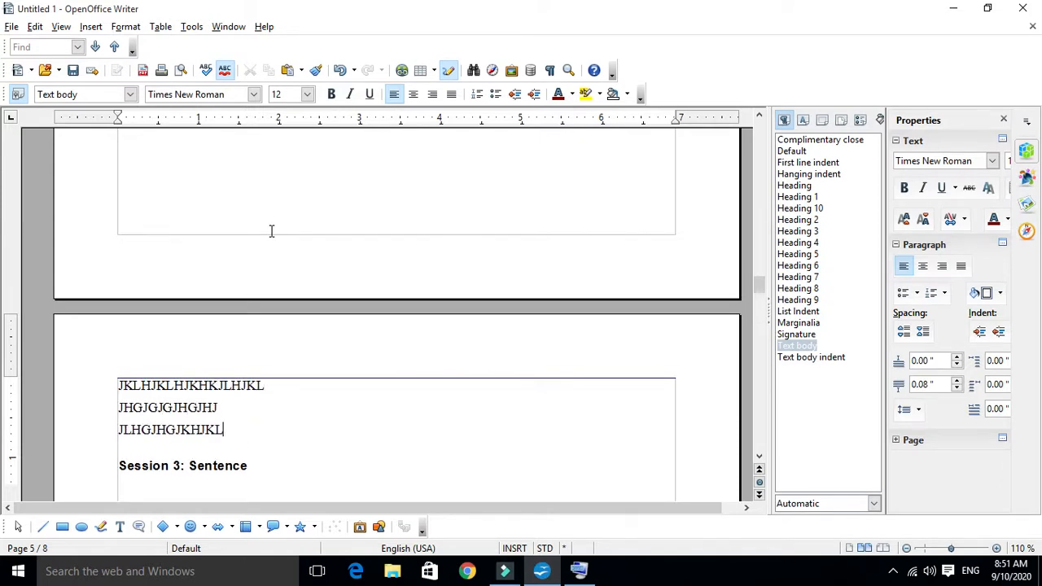
pyautogui.write('HJKLH')
pyautogui.press('Return')
pyautogui.write('JJGHJGJKGHJGJH')
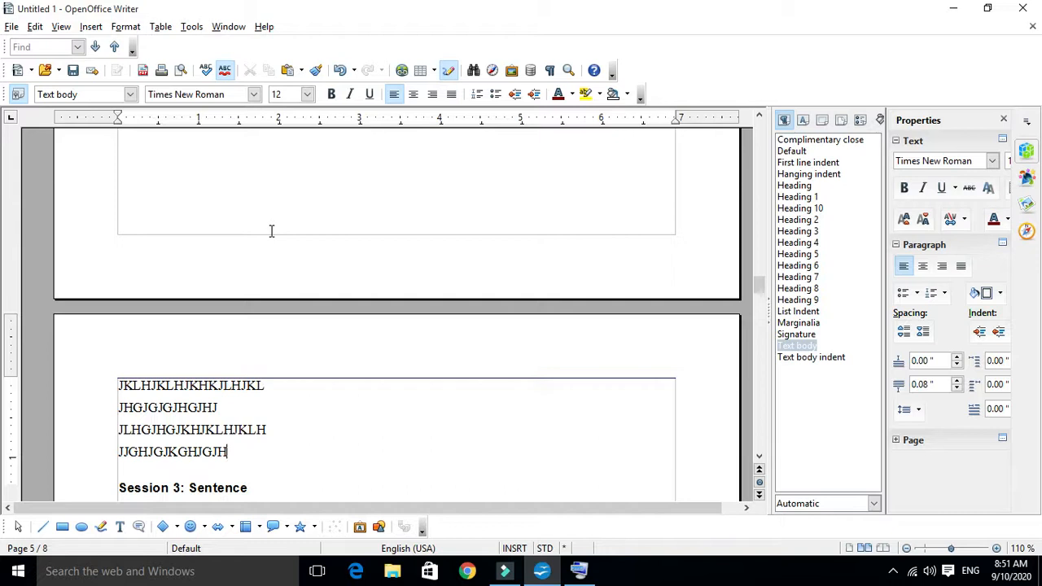
pyautogui.hotkey('ctrl', 'Return')
pyautogui.press('Delete')
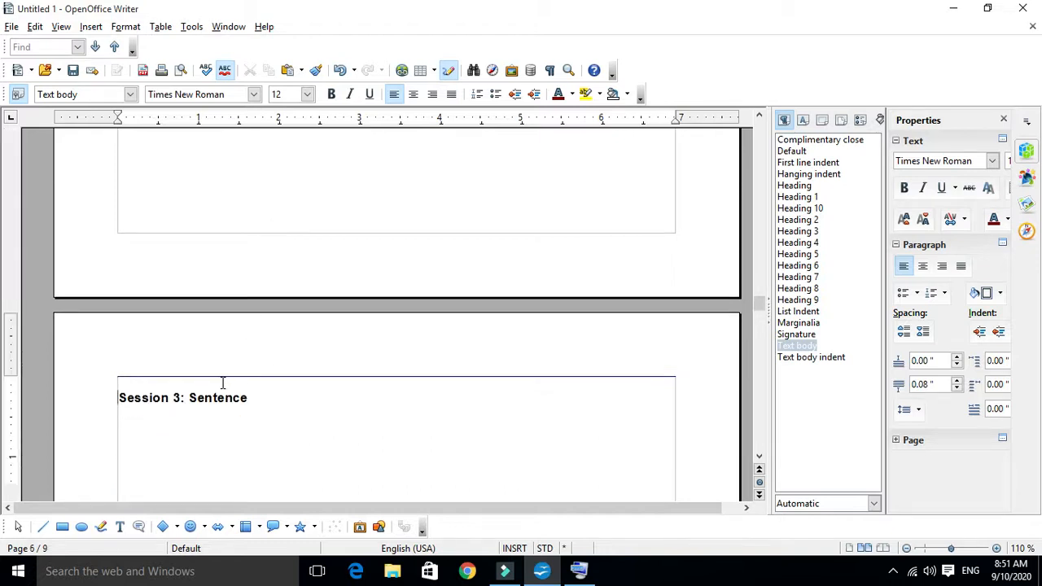
# Add the filler lines JHKJLHLJJKHJHJKL, JHGJHGHJGHKJGJKGKJ and HJGHJGHGGGJGJ below the heading Session 3: Sentence
pyautogui.scroll(20, 228, 411)
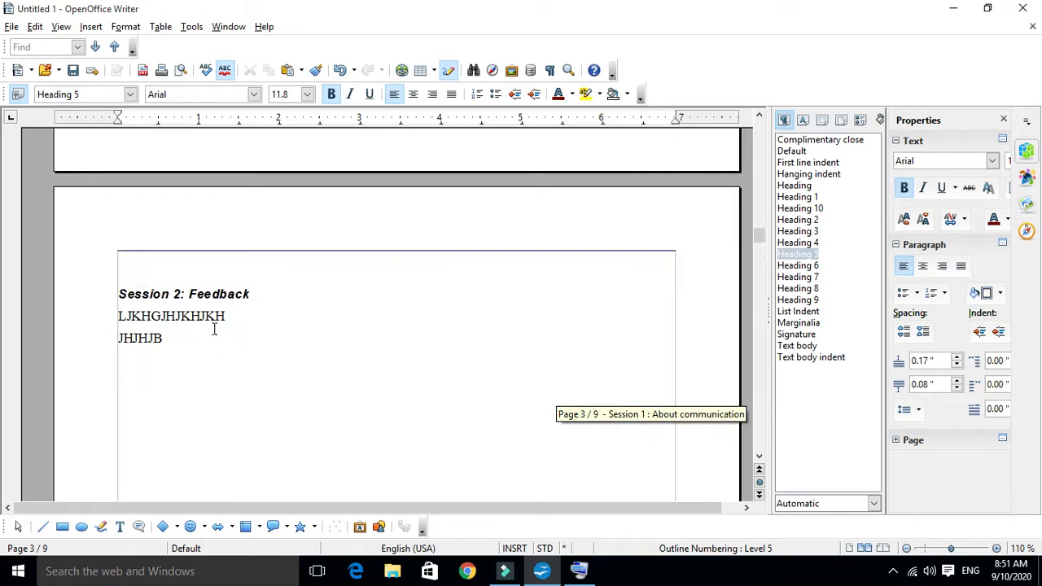
pyautogui.scroll(-20, 215, 333)
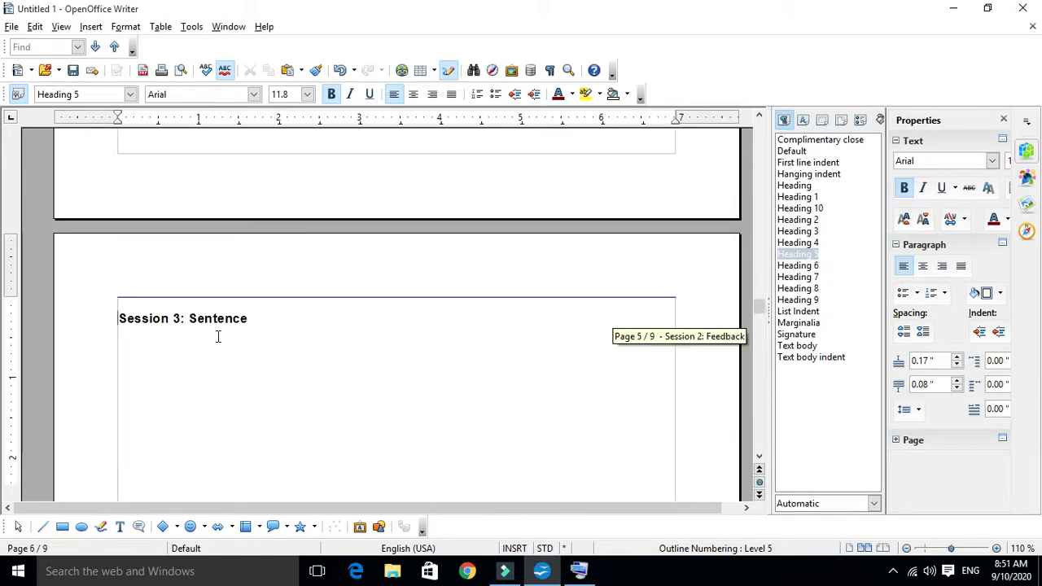
pyautogui.scroll(-5, 217, 334)
pyautogui.scroll(4, 218, 285)
pyautogui.click(217, 284)
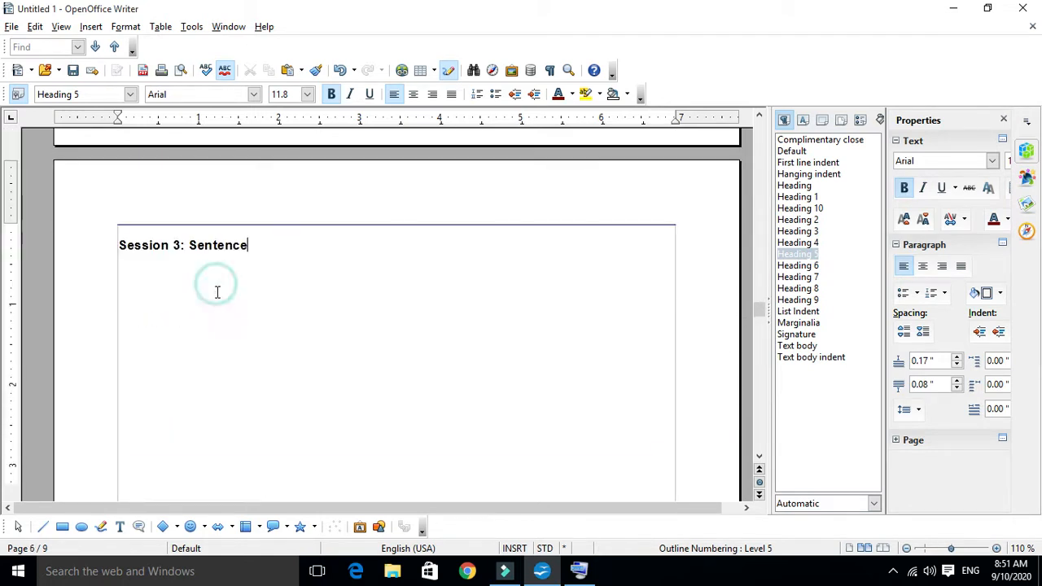
pyautogui.write('JHKJLHLJJKHJHKL ')
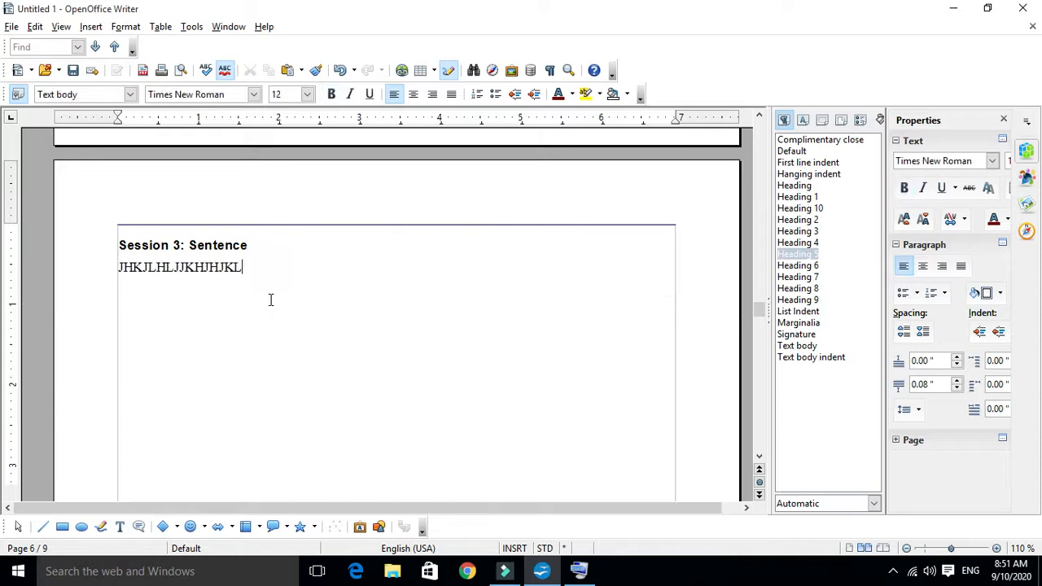
pyautogui.write('JHGJHGHJGHKJGJKGKJ')
pyautogui.press('Return')
pyautogui.write('HJG')
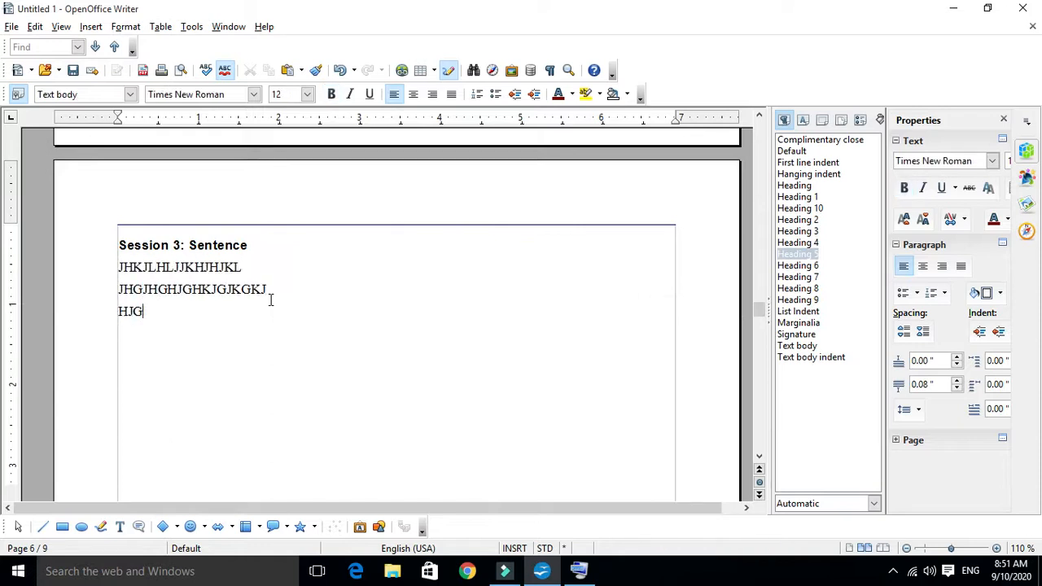
pyautogui.write('HJGHGGJGJ')
# Insert a page break after the Session 3: Sentence filler text
pyautogui.scroll(-8, 263, 317)
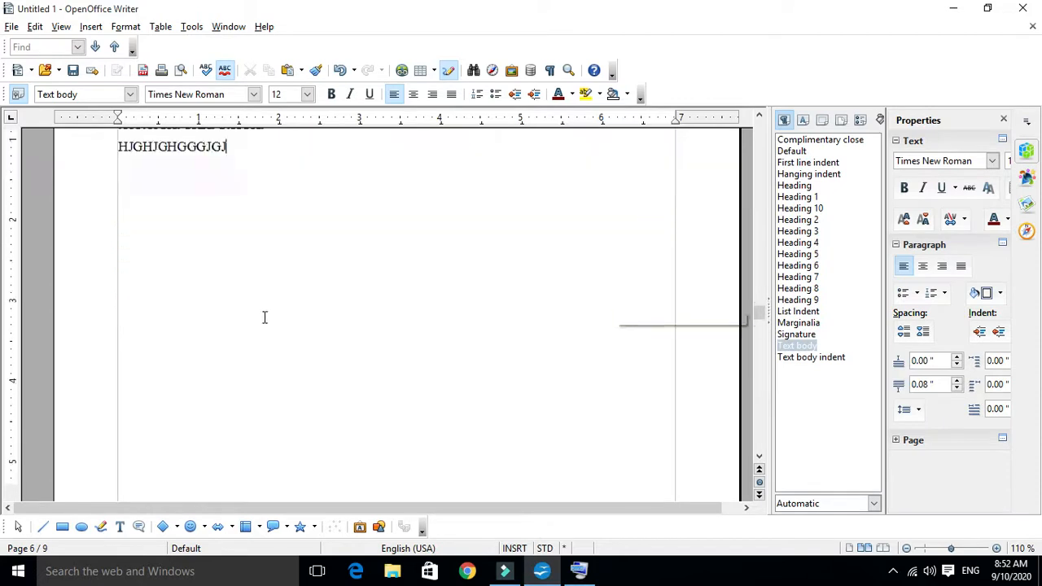
pyautogui.scroll(-4, 266, 316)
pyautogui.scroll(8, 270, 318)
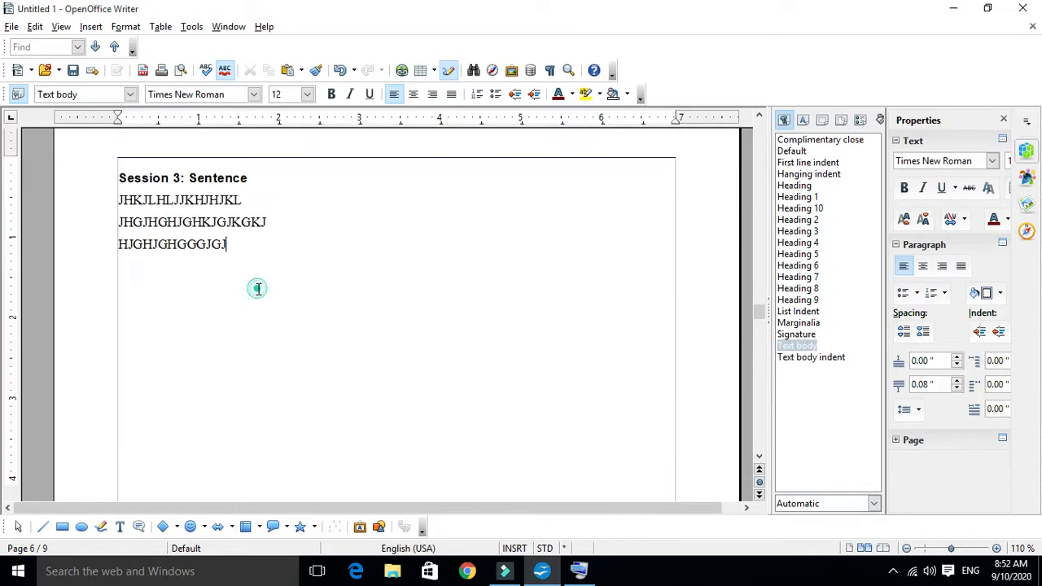
pyautogui.scroll(-10, 258, 289)
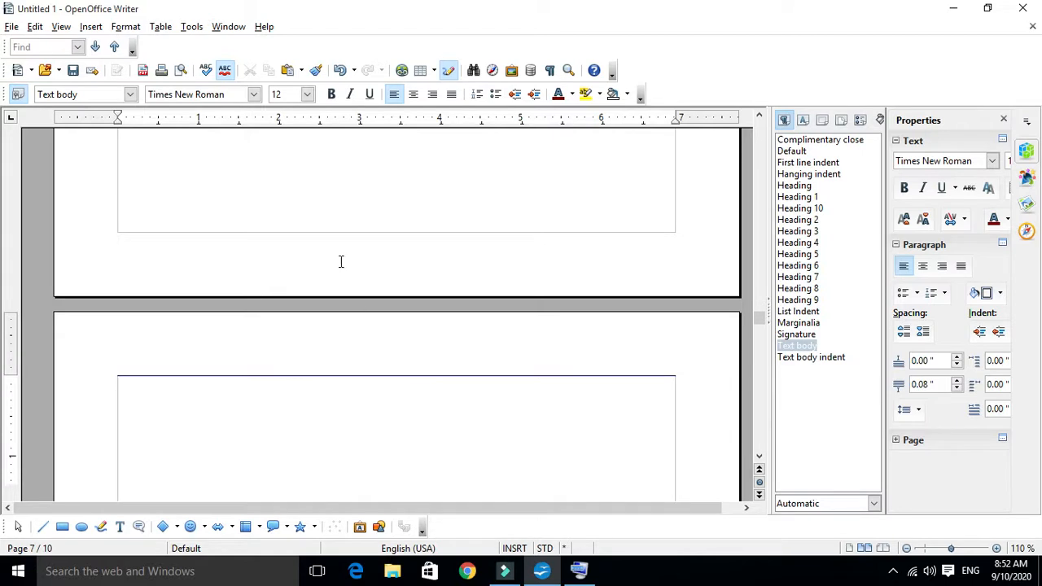
# Zoom out to 43 % and examine how the table of contents and the session texts are spread over the pages
pyautogui.click(924, 548)
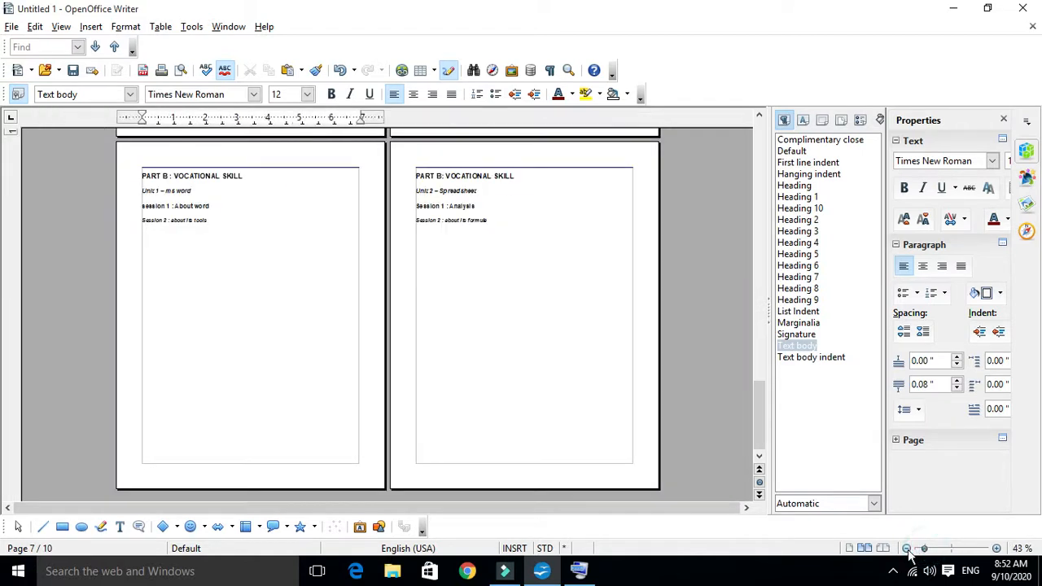
pyautogui.scroll(3, 537, 321)
pyautogui.scroll(15, 537, 322)
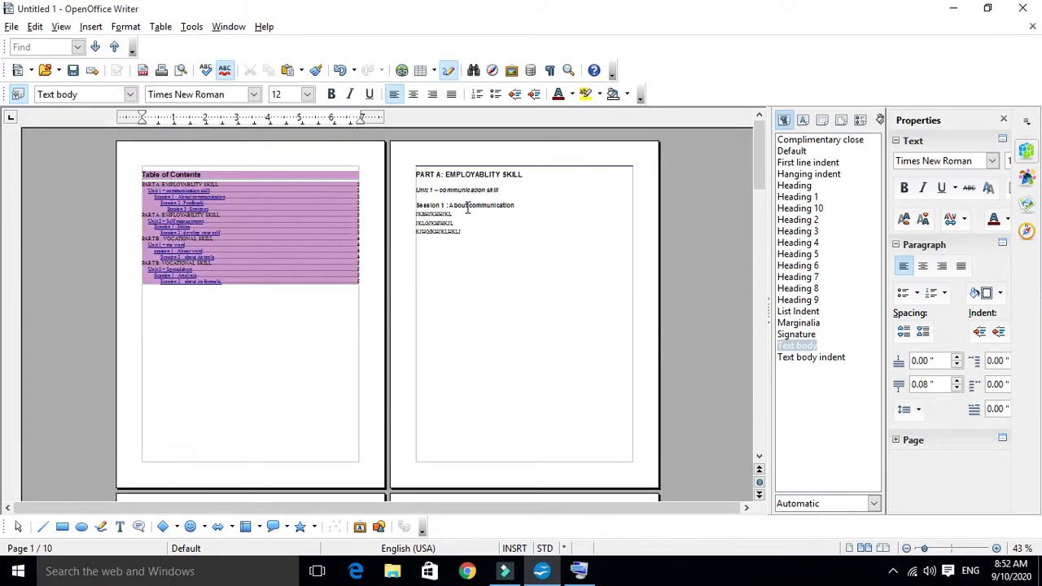
pyautogui.click(469, 318)
pyautogui.scroll(-3, 447, 396)
pyautogui.scroll(-3, 269, 452)
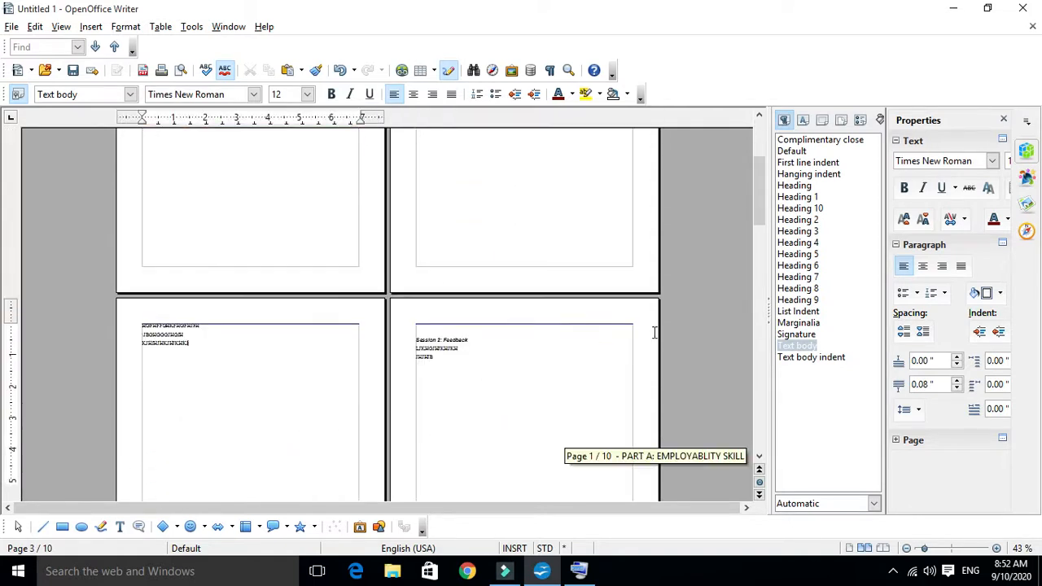
pyautogui.scroll(-2, 479, 385)
pyautogui.click(478, 322)
pyautogui.scroll(-9, 493, 390)
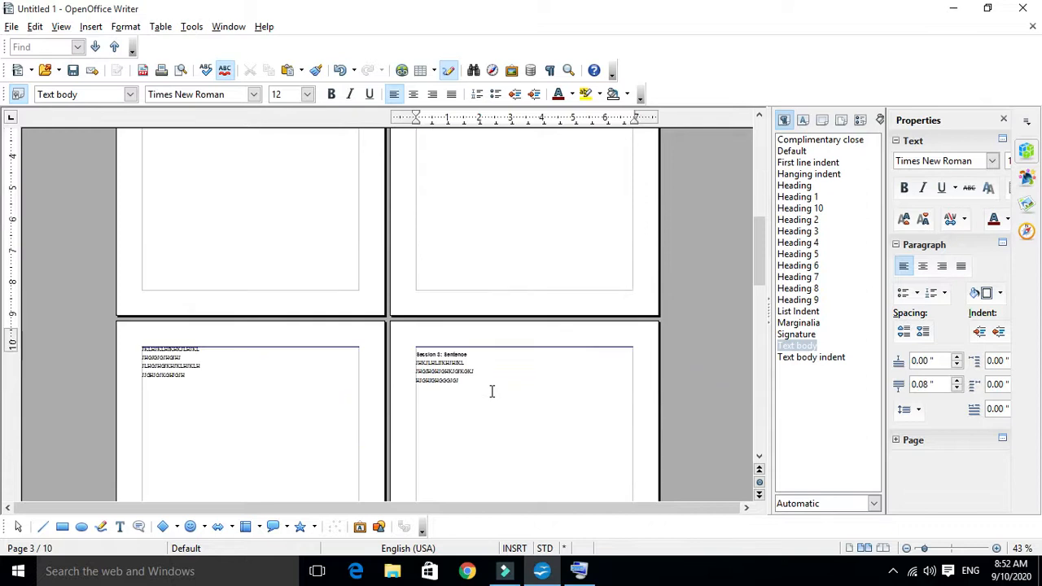
# Examine how the sessions are spread over the pages, return the zoom to 100 %, and compare the pages with the table of contents
pyautogui.click(310, 394)
pyautogui.click(494, 336)
pyautogui.scroll(-6, 495, 362)
pyautogui.click(167, 455)
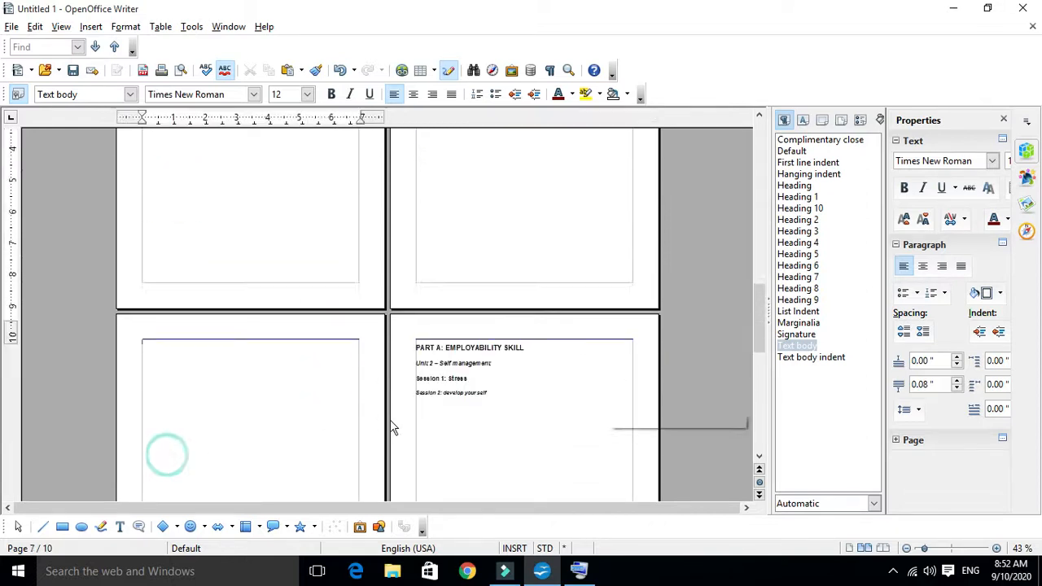
pyautogui.scroll(-3, 525, 292)
pyautogui.scroll(10, 461, 356)
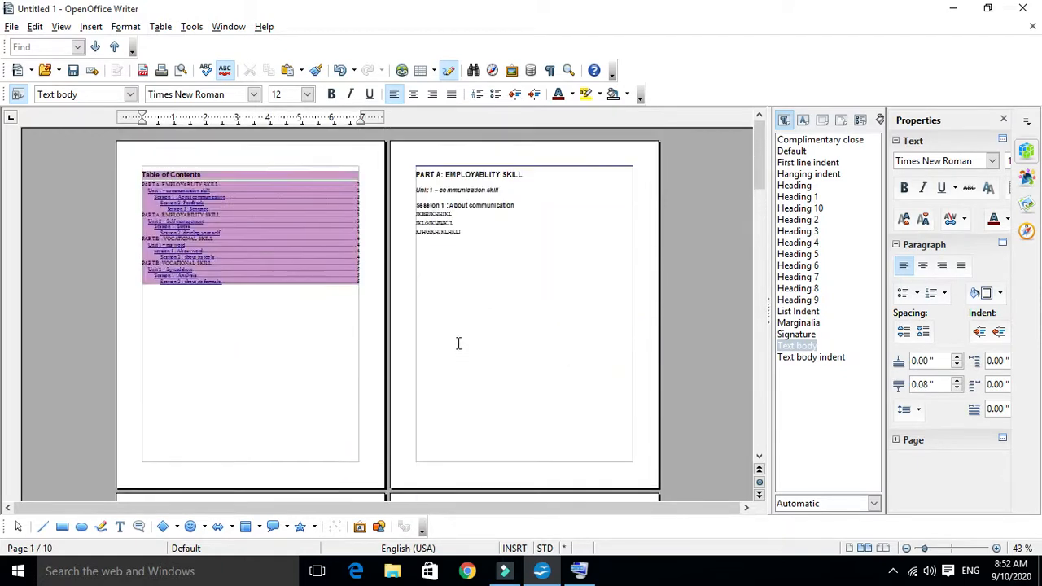
pyautogui.click(950, 552)
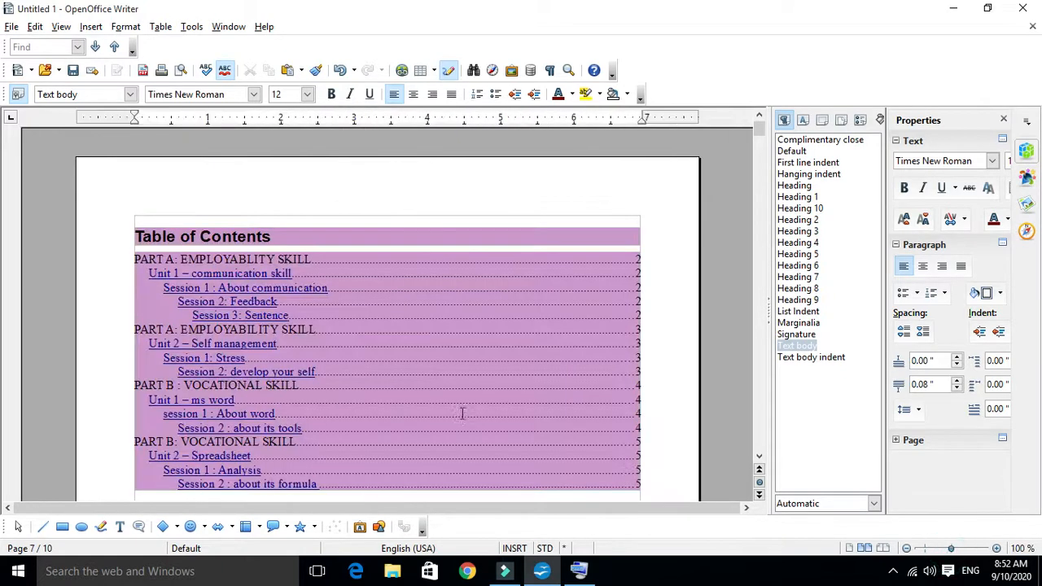
pyautogui.scroll(-15, 489, 365)
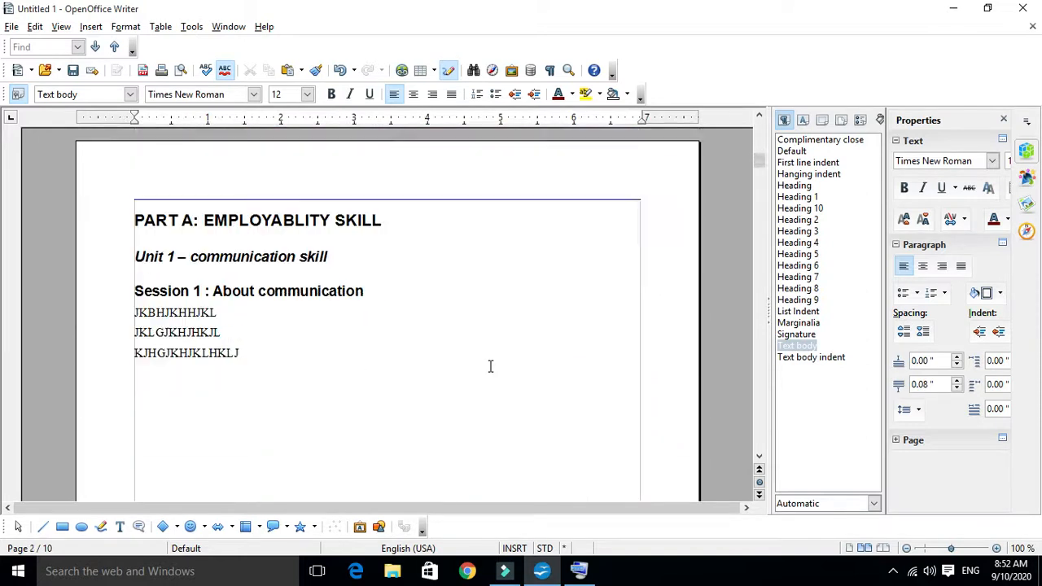
pyautogui.scroll(-14, 490, 366)
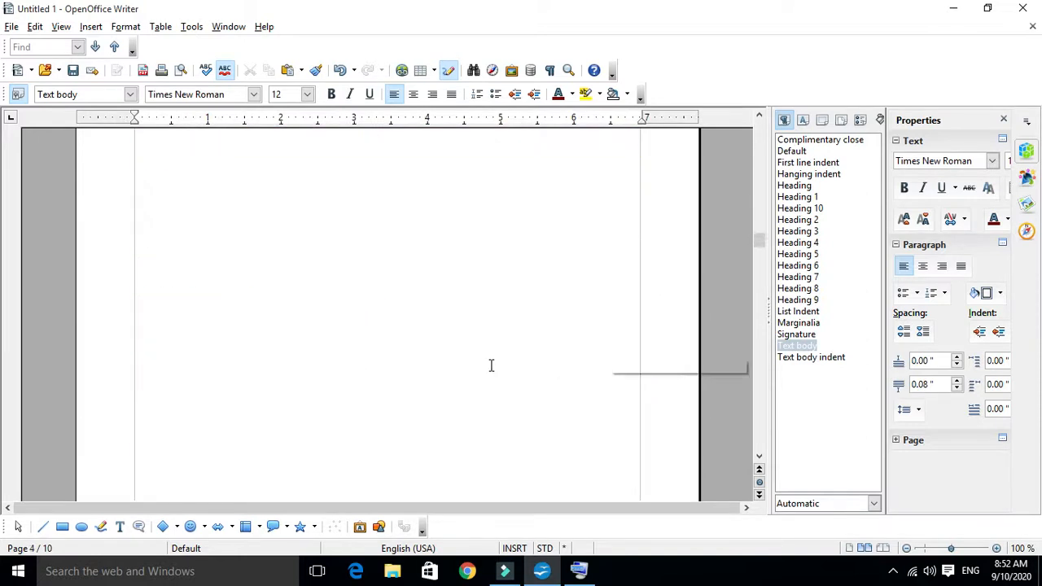
pyautogui.scroll(10, 492, 364)
pyautogui.scroll(15, 491, 360)
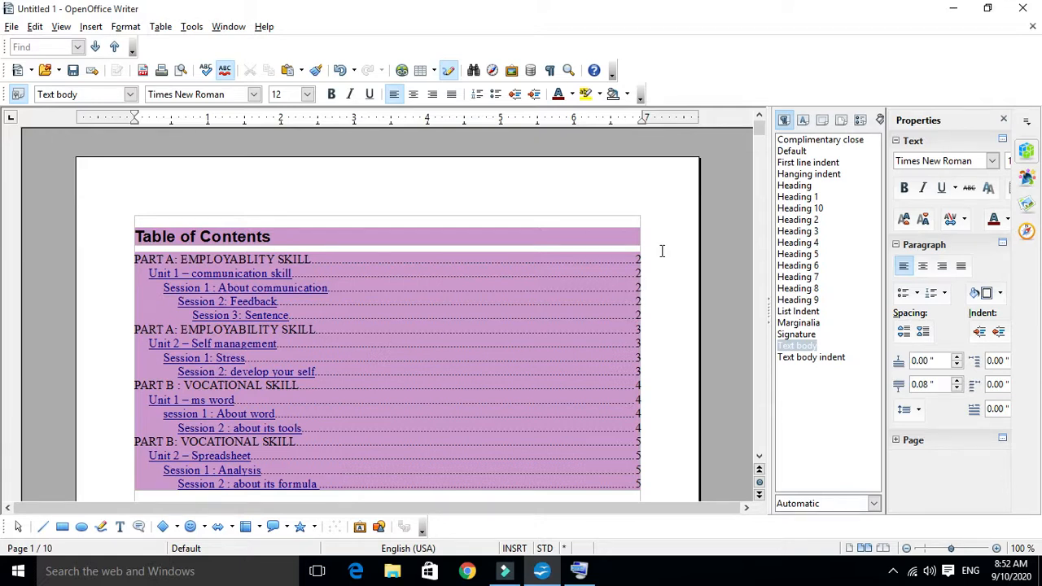
# Update the table of contents to match the current page positions of the headings
pyautogui.click(640, 329)
pyautogui.scroll(-2, 562, 428)
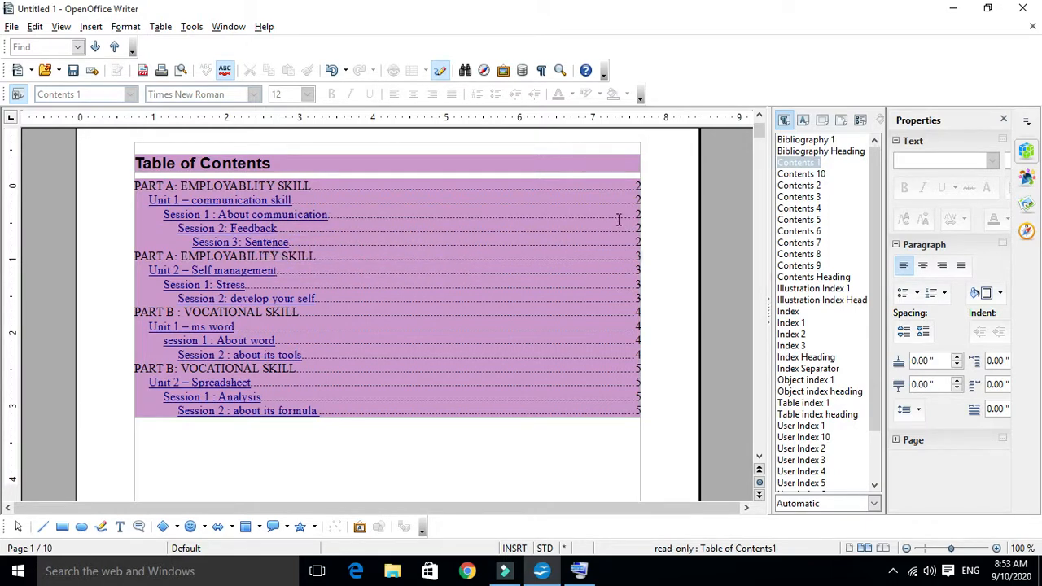
pyautogui.rightClick(339, 229)
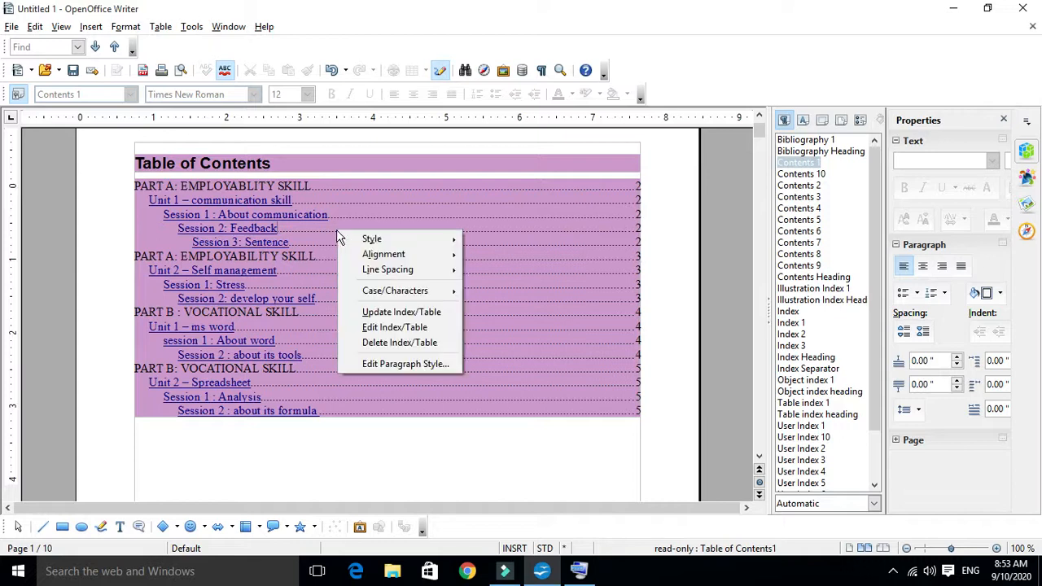
pyautogui.click(401, 316)
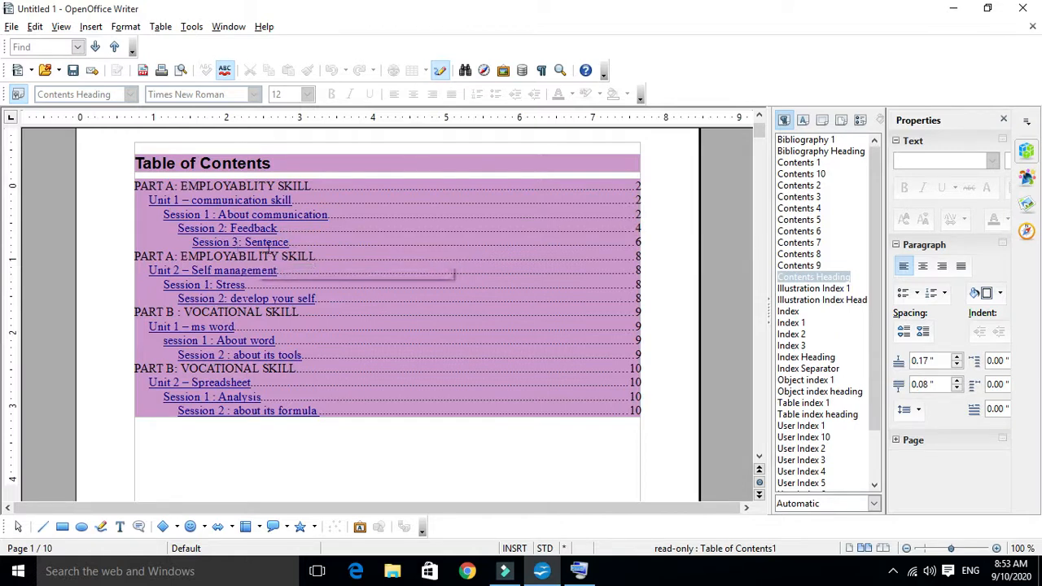
# Review the page numbers and entry indents in the table of contents and compare them with the headings under Unit 1 – communication skill
pyautogui.click(639, 257)
pyautogui.moveTo(637, 200); pyautogui.dragTo(634, 399)
pyautogui.click(583, 356)
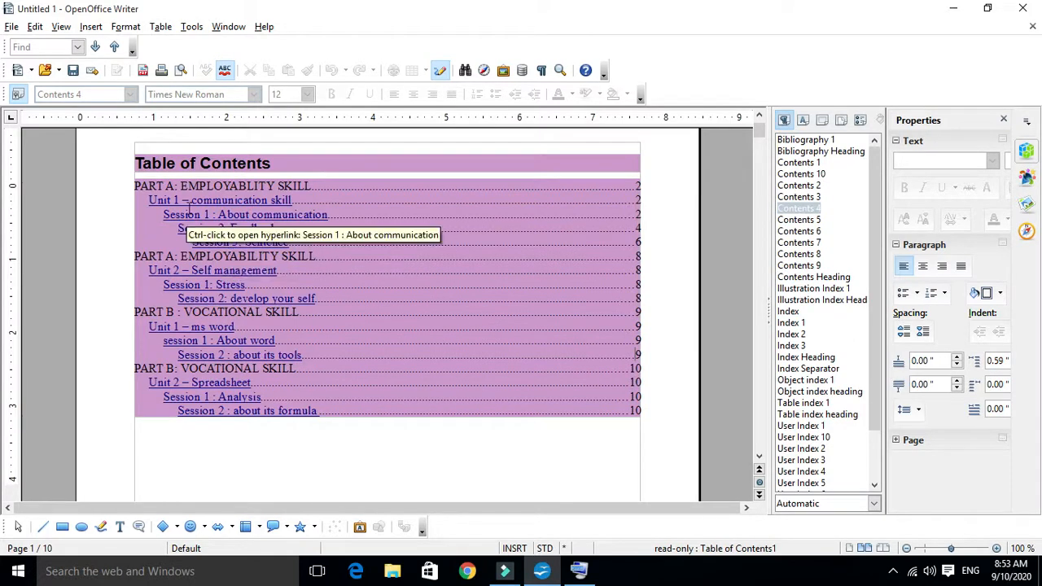
pyautogui.scroll(-2, 244, 228)
pyautogui.scroll(4, 246, 273)
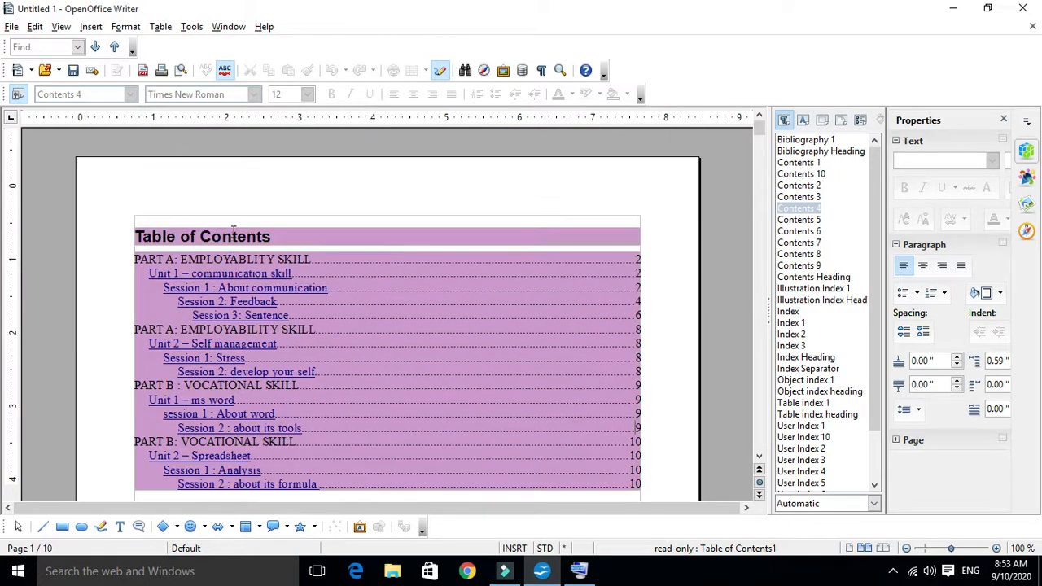
pyautogui.scroll(-15, 249, 329)
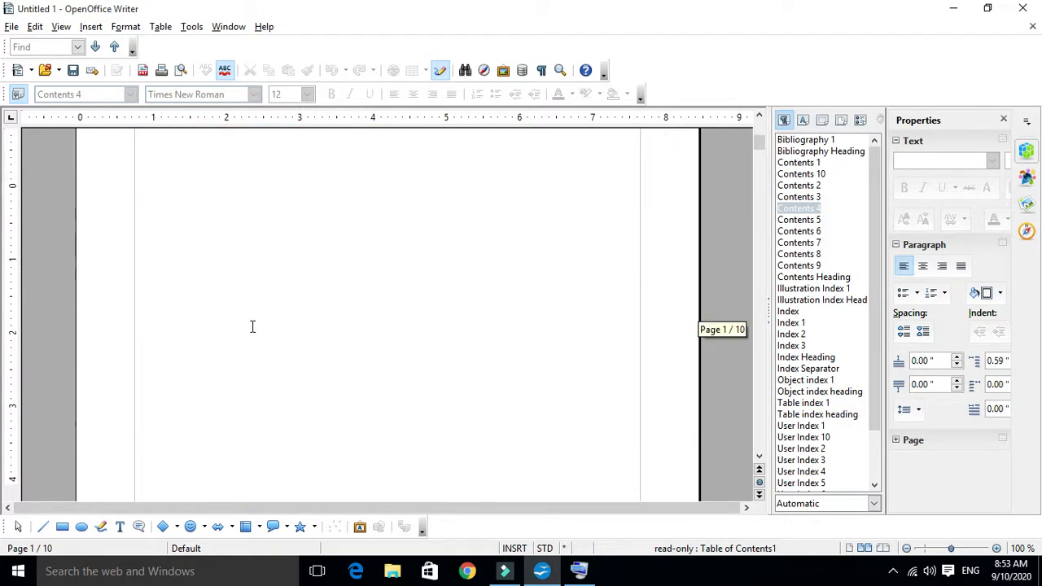
pyautogui.scroll(-2, 256, 321)
pyautogui.scroll(4, 257, 319)
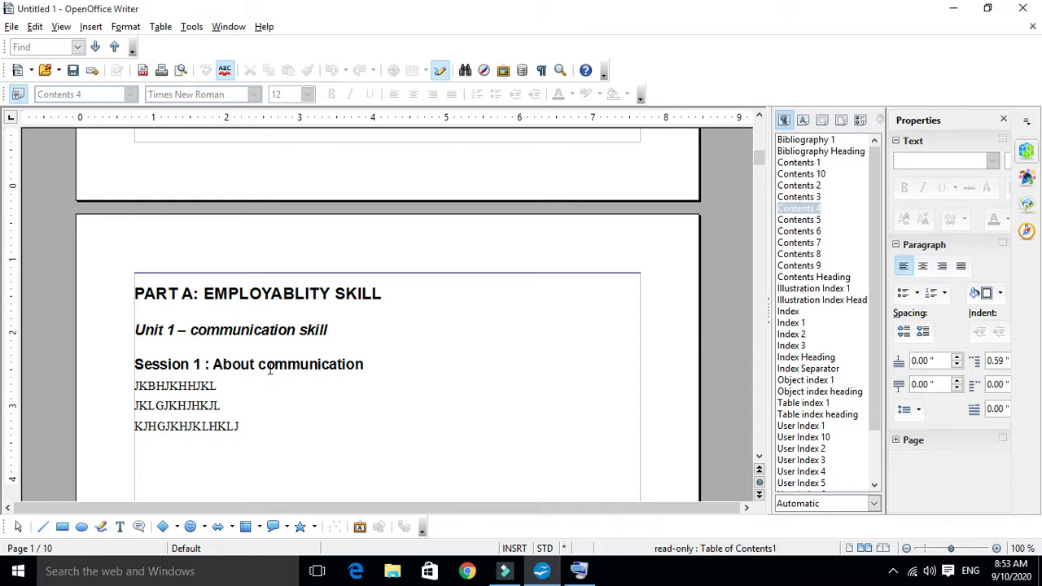
# Check the paragraph style of the Session 1 : About communication heading and apply Heading 3 to the heading Session 2: Feedback
pyautogui.moveTo(368, 367); pyautogui.dragTo(258, 367)
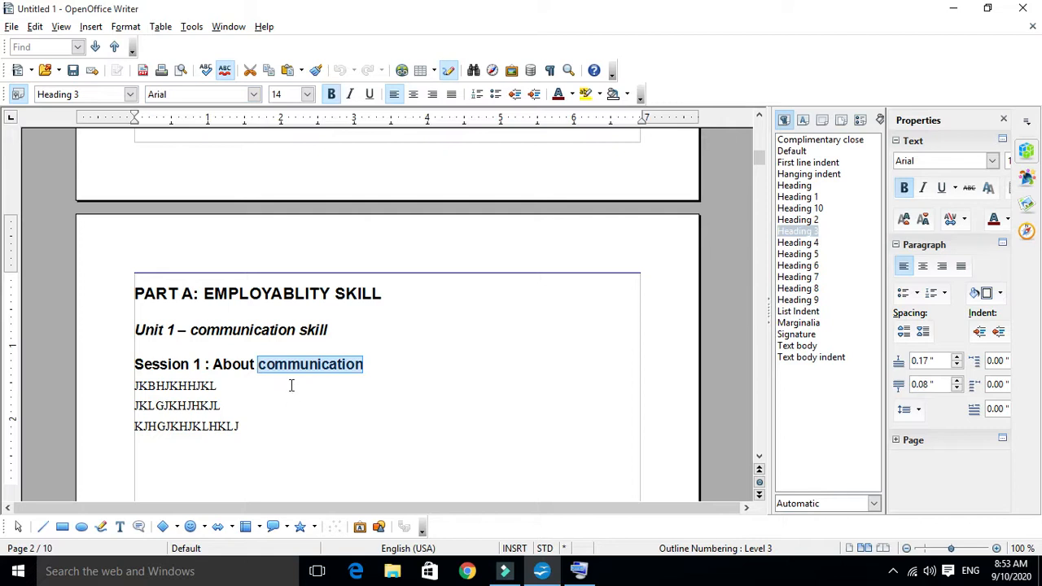
pyautogui.scroll(-7, 293, 383)
pyautogui.scroll(-20, 293, 378)
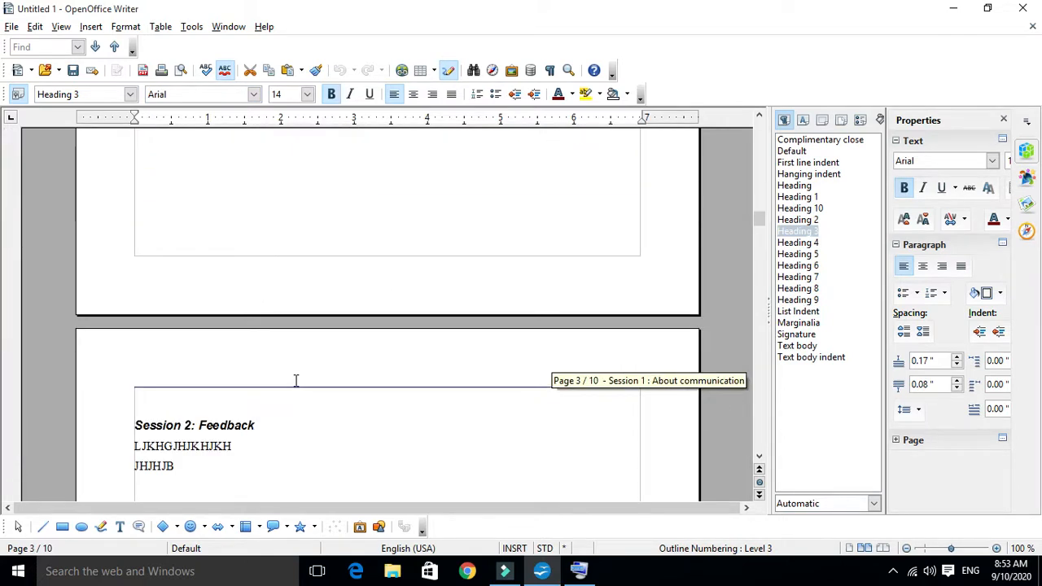
pyautogui.moveTo(255, 199); pyautogui.dragTo(130, 198)
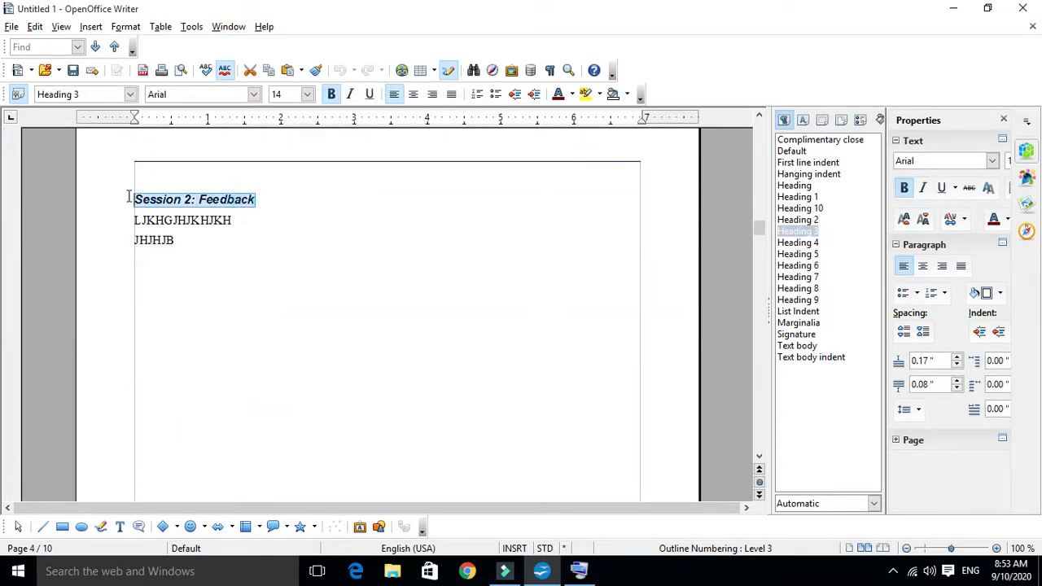
pyautogui.doubleClick(814, 231)
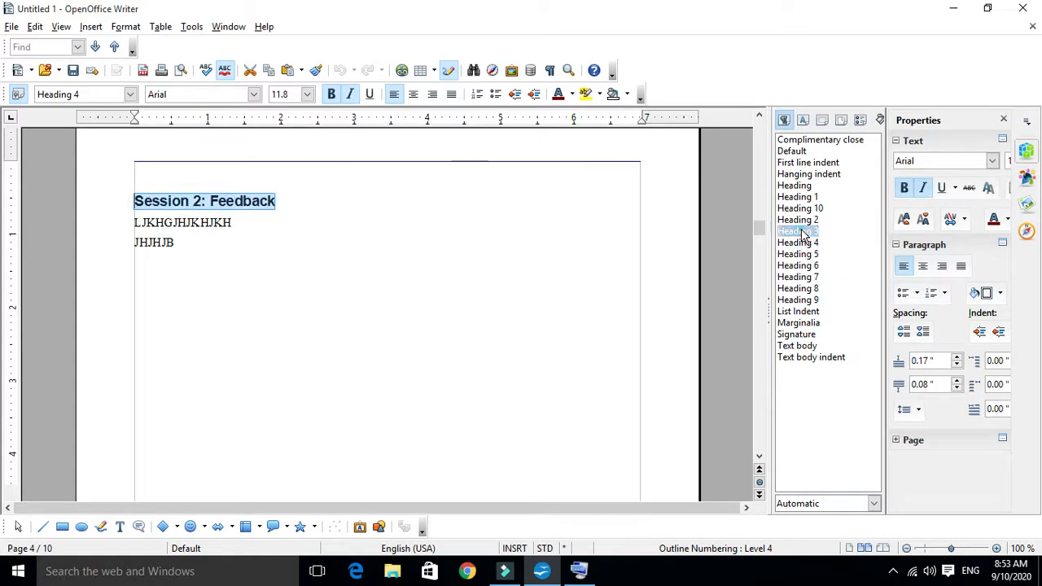
# Apply the Heading 3 style to the heading Session 3: Sentence
pyautogui.scroll(-10, 322, 356)
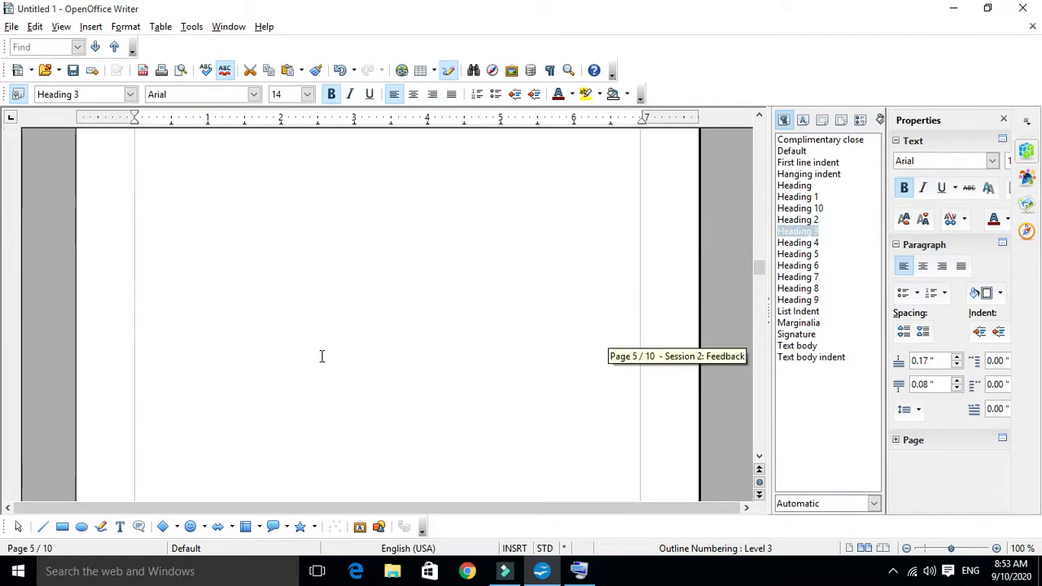
pyautogui.scroll(-5, 322, 356)
pyautogui.moveTo(255, 216); pyautogui.dragTo(127, 218)
pyautogui.click(809, 232)
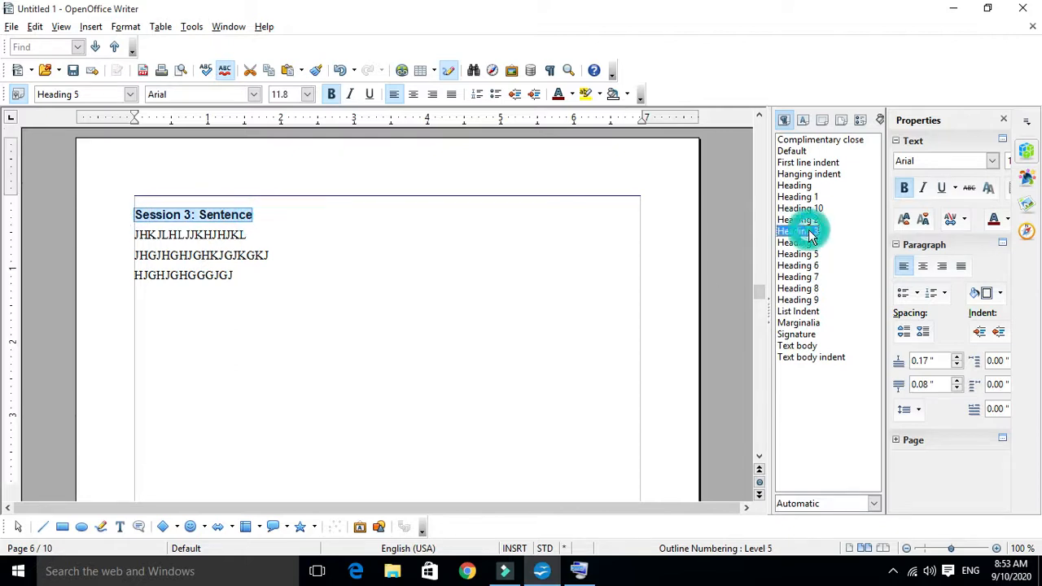
pyautogui.click(361, 282)
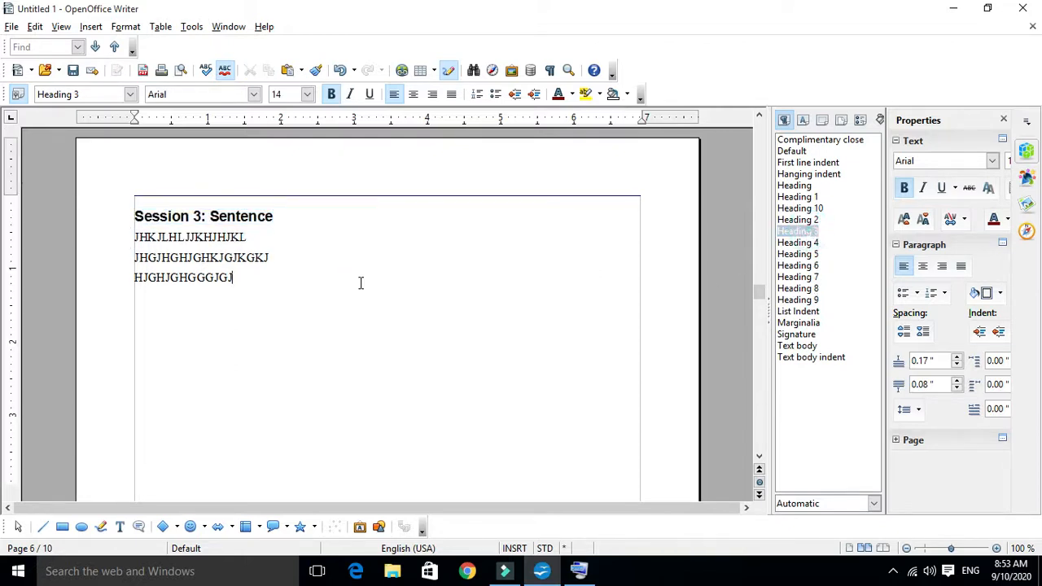
# Update the table of contents to reflect the Heading 3 level of Session 2: Feedback and Session 3: Sentence
pyautogui.scroll(5, 360, 282)
pyautogui.scroll(20, 359, 281)
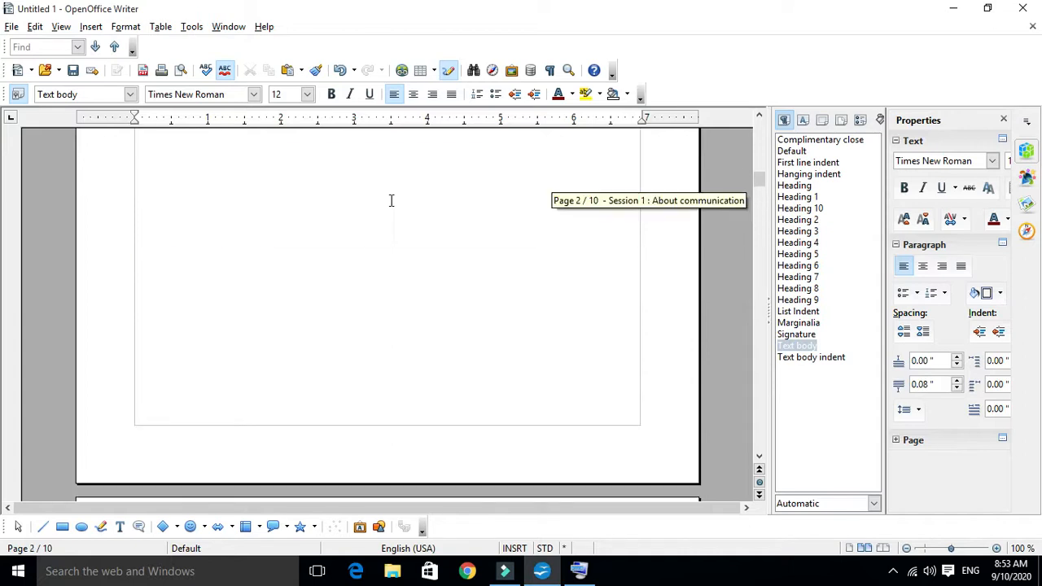
pyautogui.scroll(5, 391, 200)
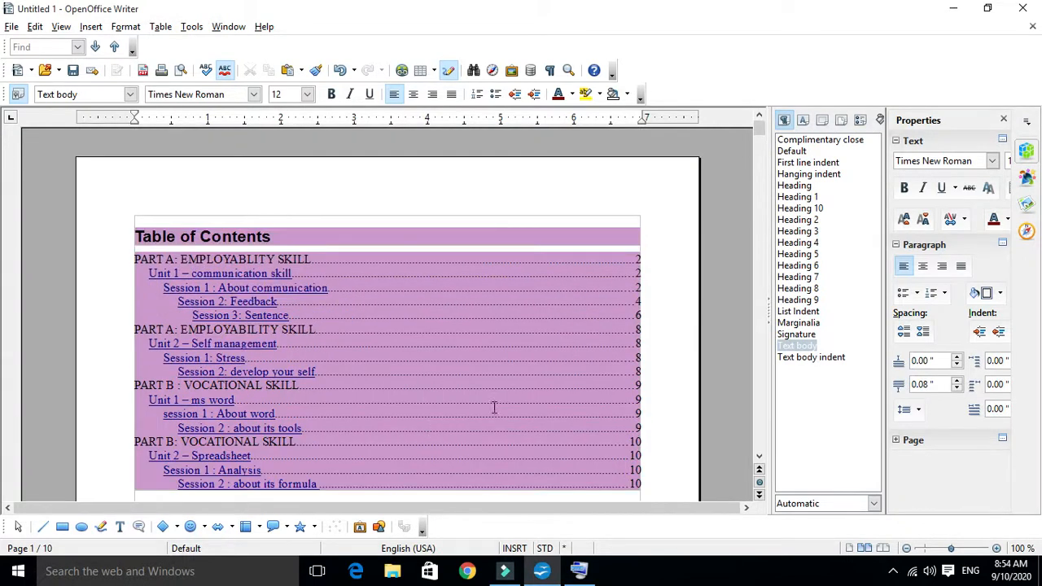
pyautogui.rightClick(346, 312)
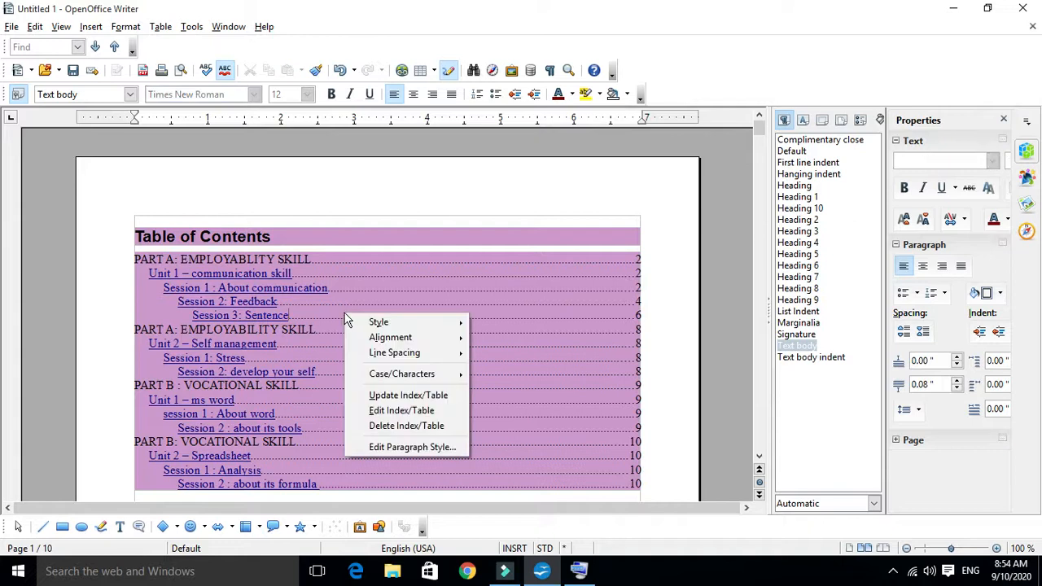
pyautogui.click(410, 396)
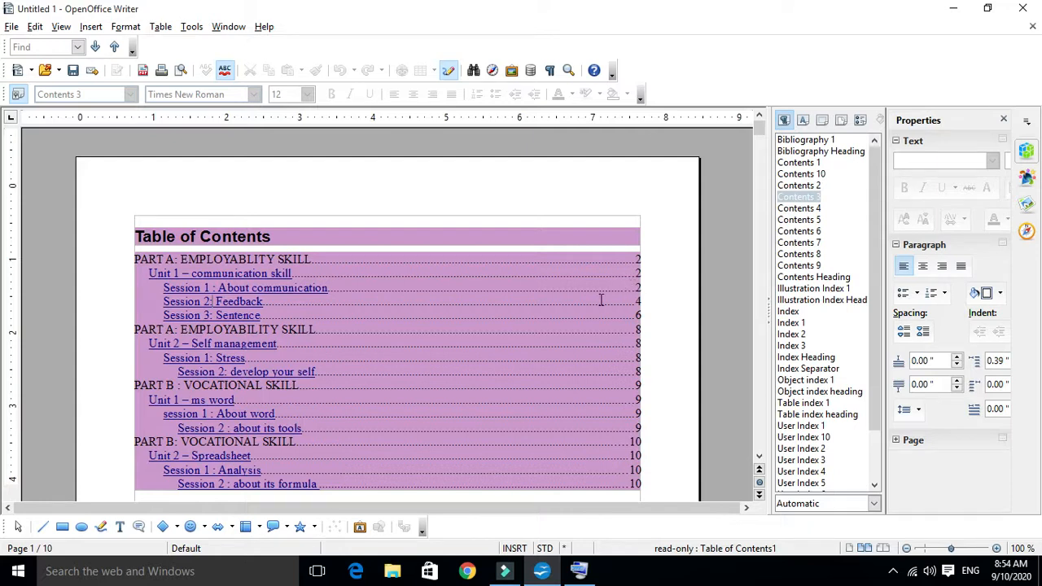
# Examine the Session 2: Feedback and Session 3: Sentence entries in the table of contents and look over the following pages
pyautogui.press('F10')
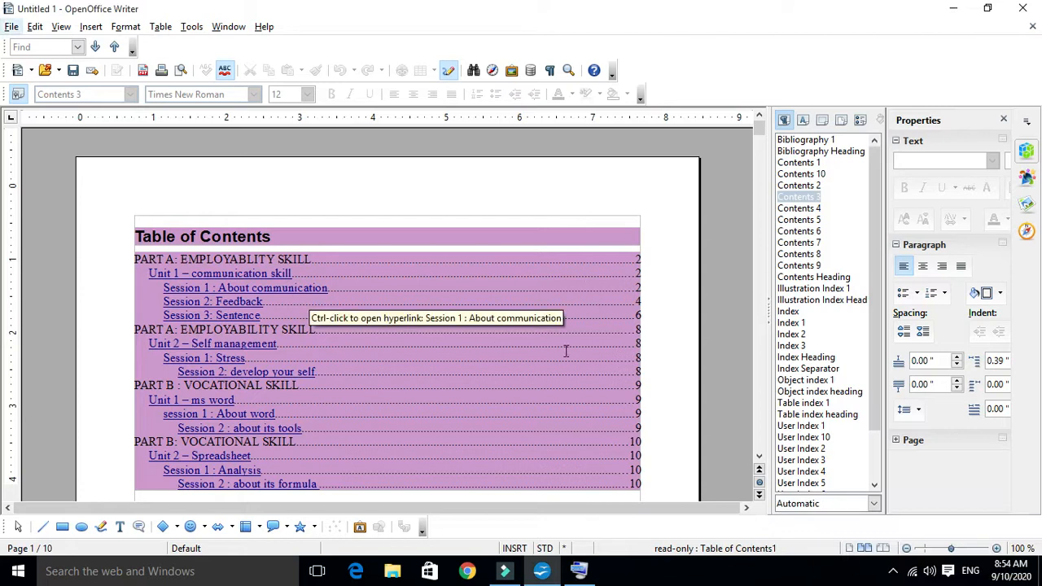
pyautogui.scroll(-3, 471, 385)
pyautogui.scroll(3, 471, 384)
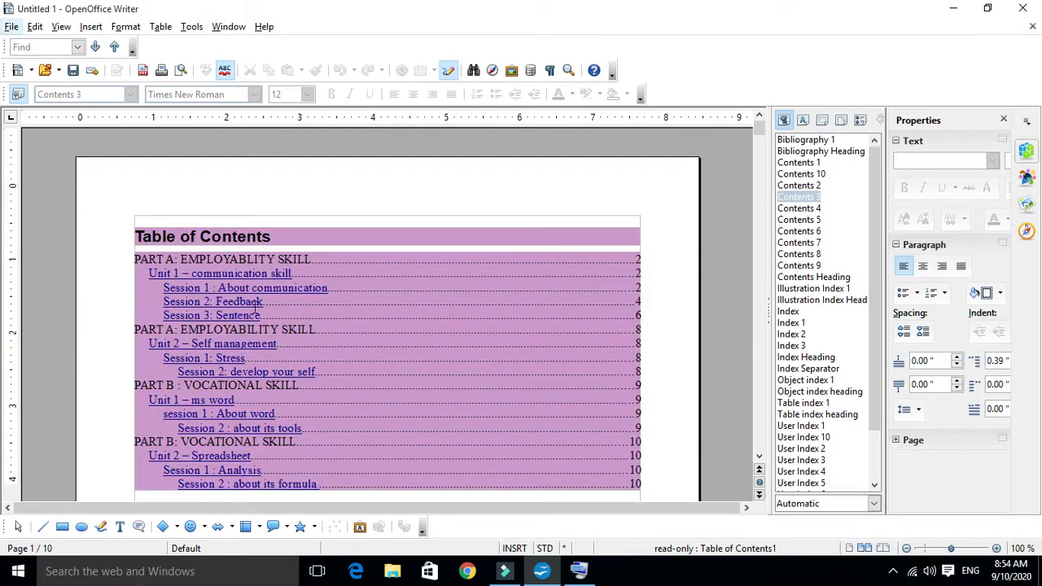
pyautogui.click(331, 300)
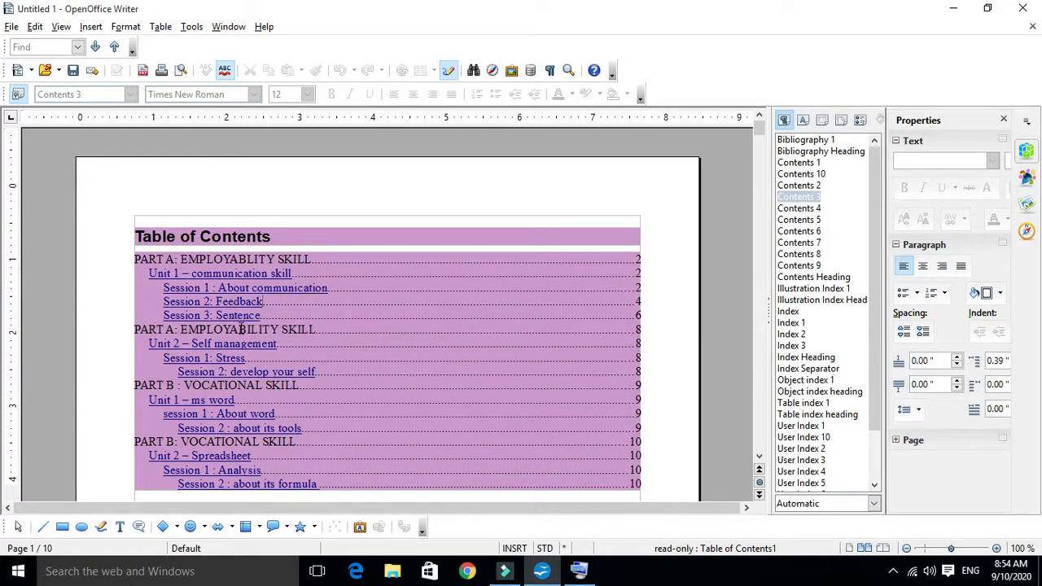
pyautogui.moveTo(163, 300); pyautogui.dragTo(270, 302)
pyautogui.click(277, 302)
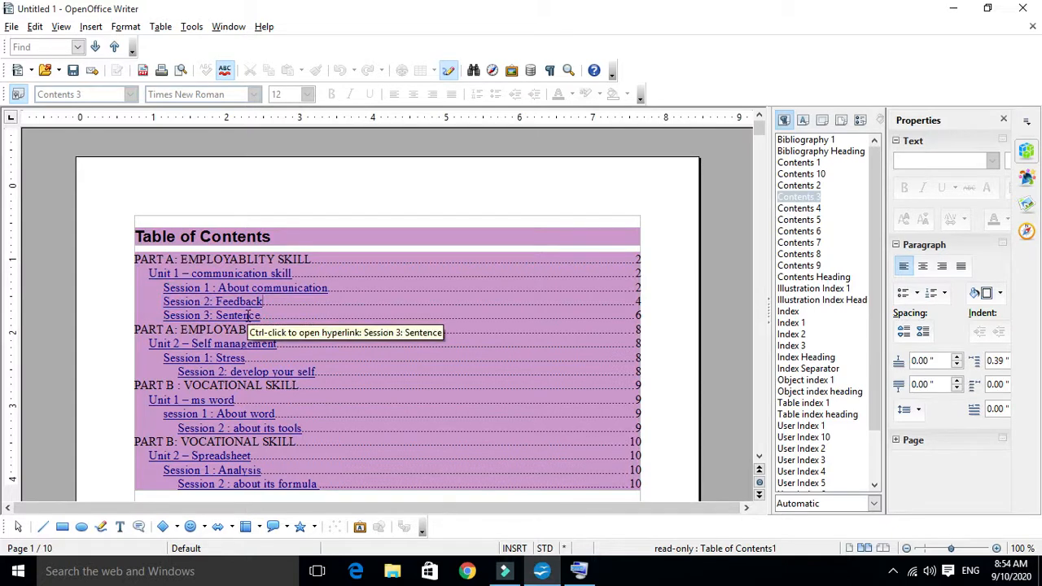
pyautogui.scroll(-15, 365, 430)
pyautogui.scroll(-10, 372, 430)
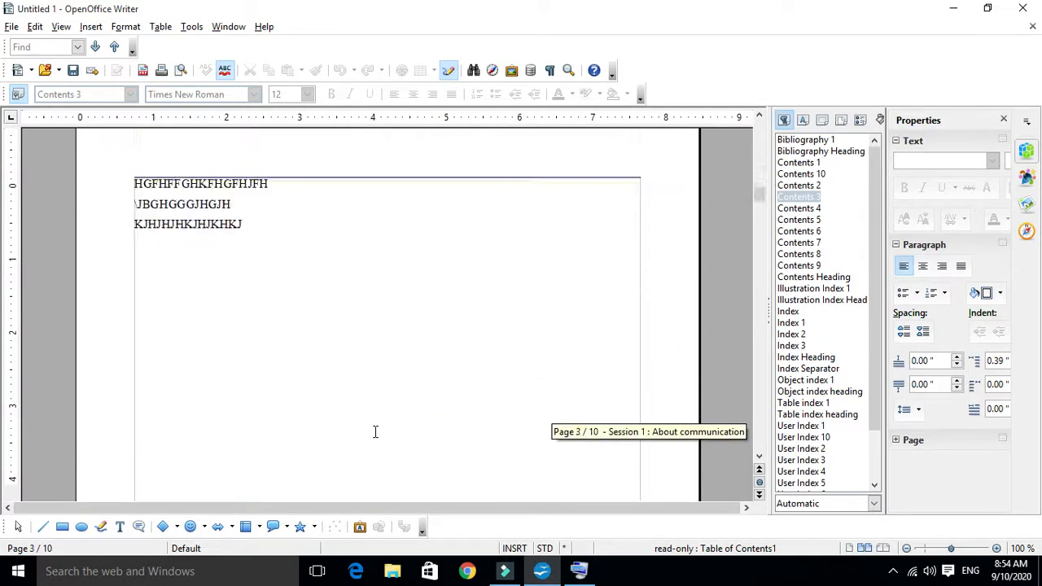
pyautogui.scroll(5, 376, 432)
pyautogui.scroll(20, 376, 432)
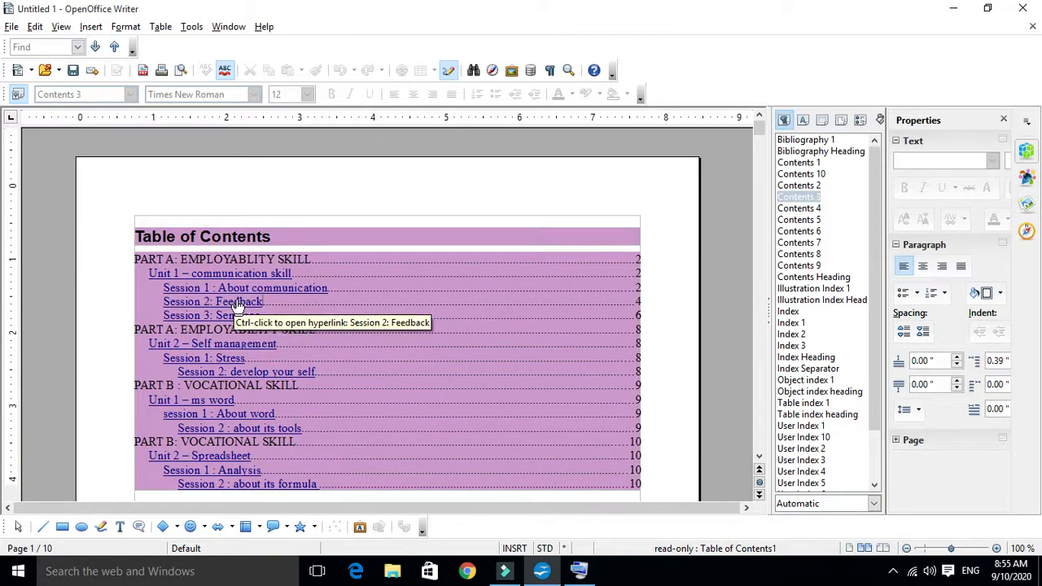
# Follow the table of contents hyperlink to Session 2: Feedback, return to the table, and follow the hyperlink to Session 2 : about its formula
pyautogui.keyDown('ctrl'); pyautogui.click(238, 303); pyautogui.keyUp('ctrl')
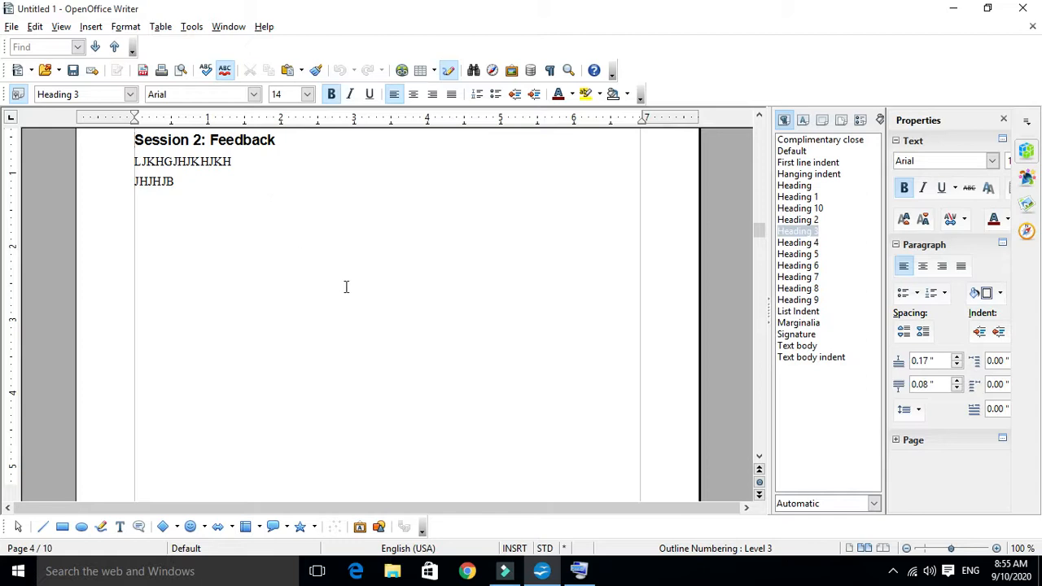
pyautogui.scroll(2, 346, 287)
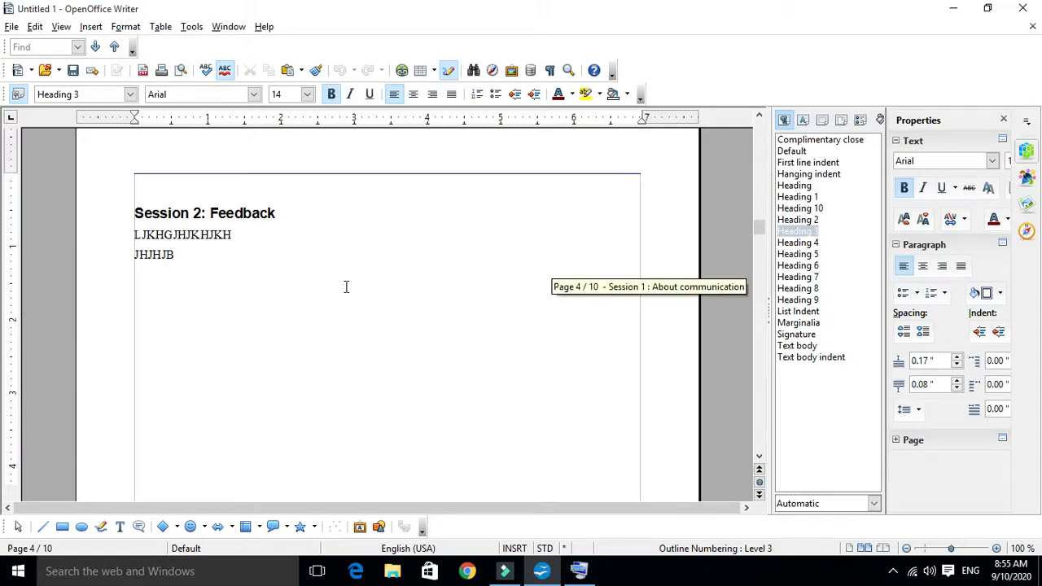
pyautogui.scroll(20, 346, 286)
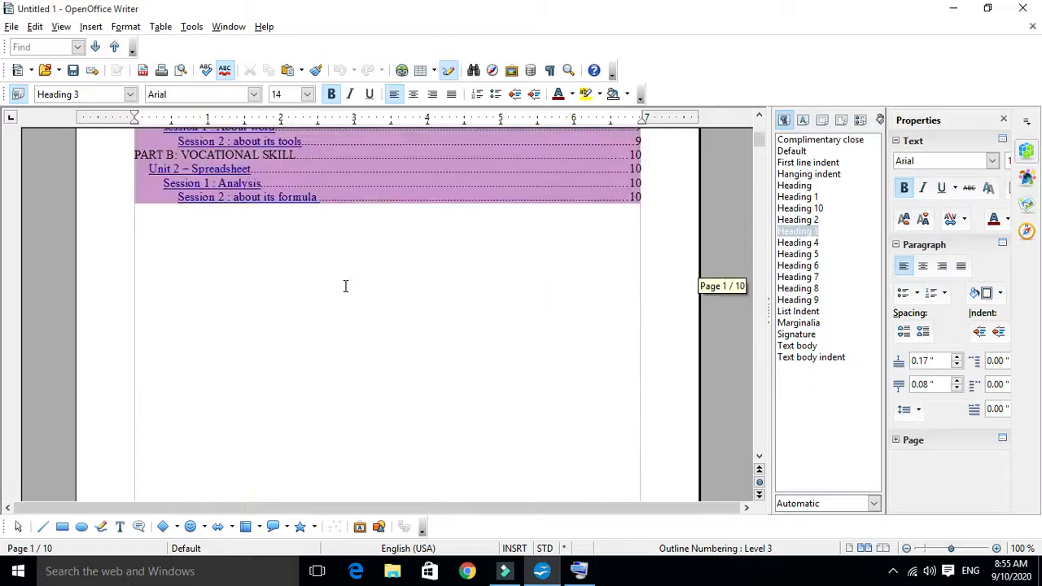
pyautogui.scroll(8, 345, 285)
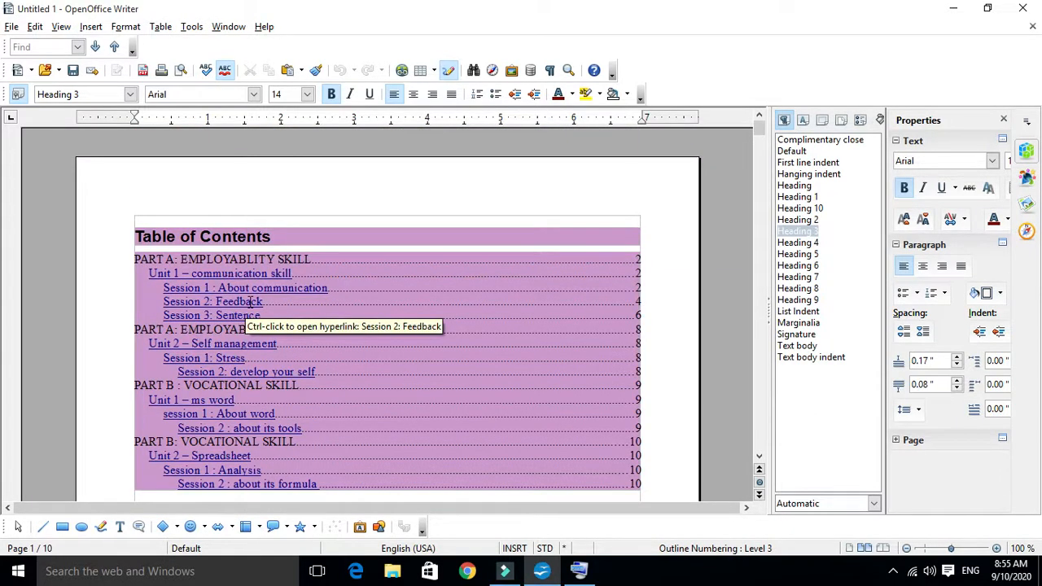
pyautogui.keyDown('ctrl'); pyautogui.click(259, 492); pyautogui.keyUp('ctrl')
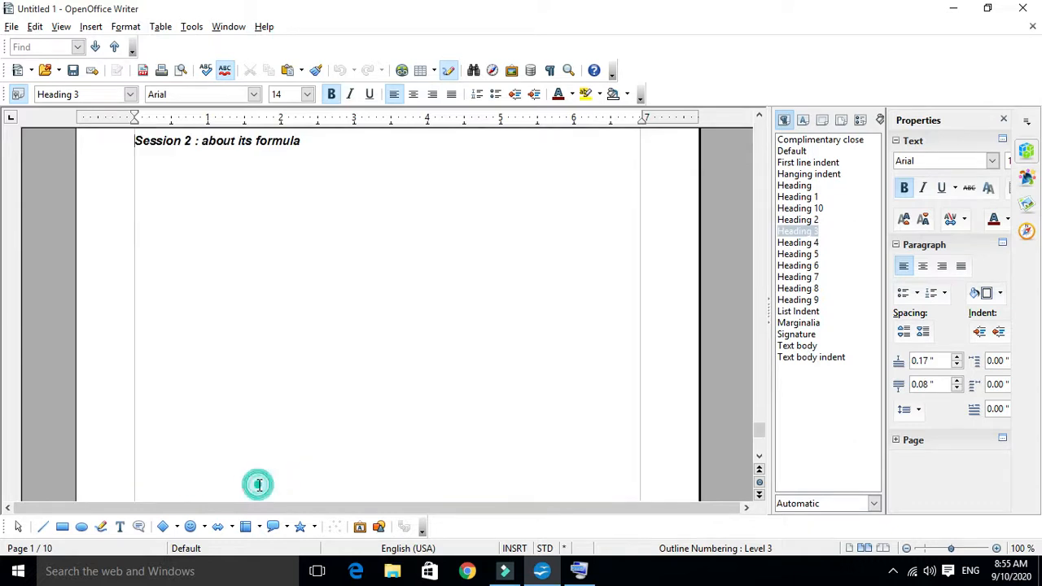
# Look over the headings on the Spreadsheet page and the preceding pages, returning to the table of contents on the first page
pyautogui.scroll(3, 317, 297)
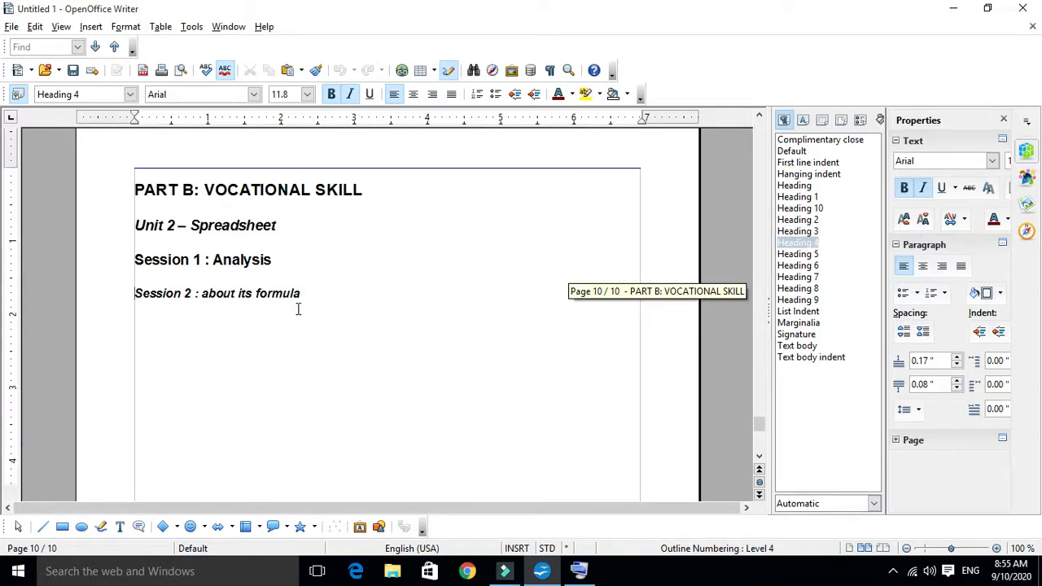
pyautogui.scroll(-9, 314, 332)
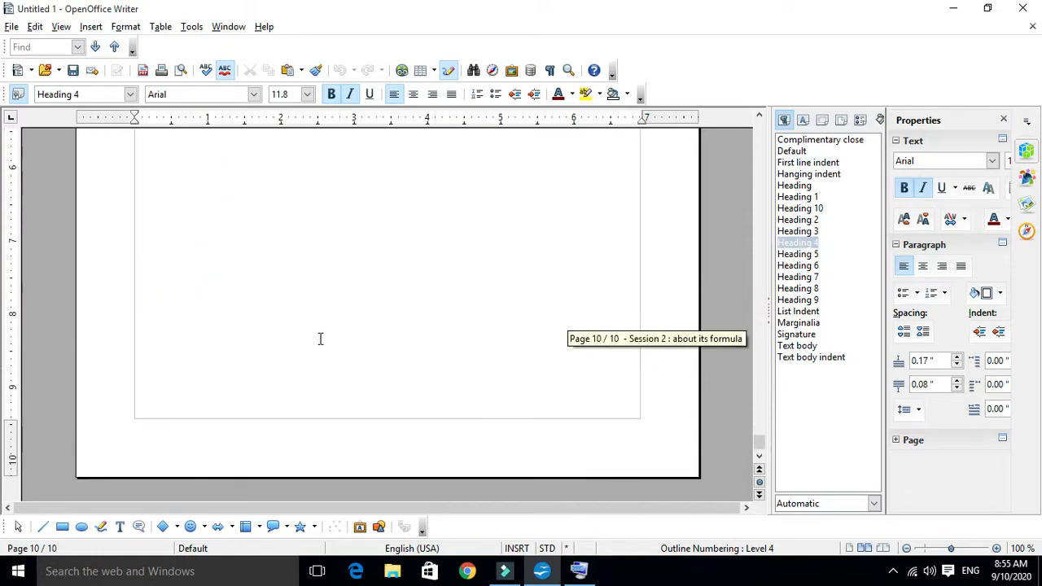
pyautogui.scroll(15, 320, 339)
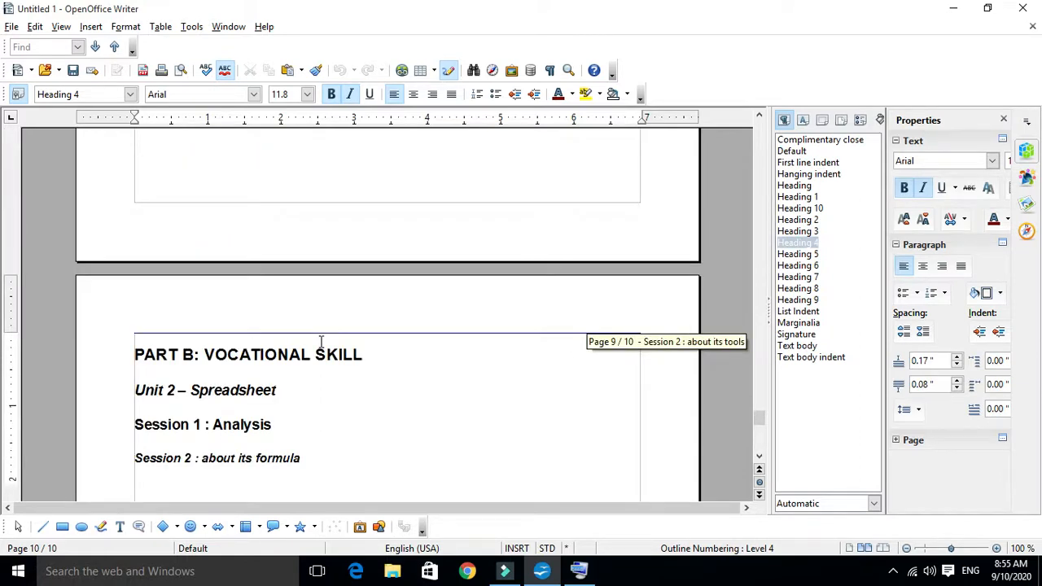
pyautogui.scroll(20, 400, 365)
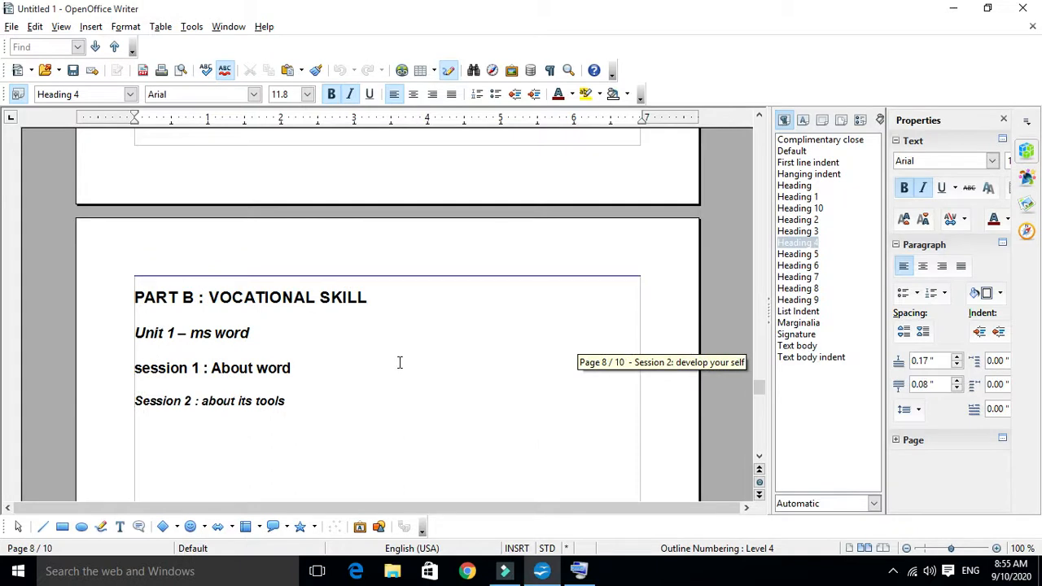
pyautogui.scroll(20, 397, 359)
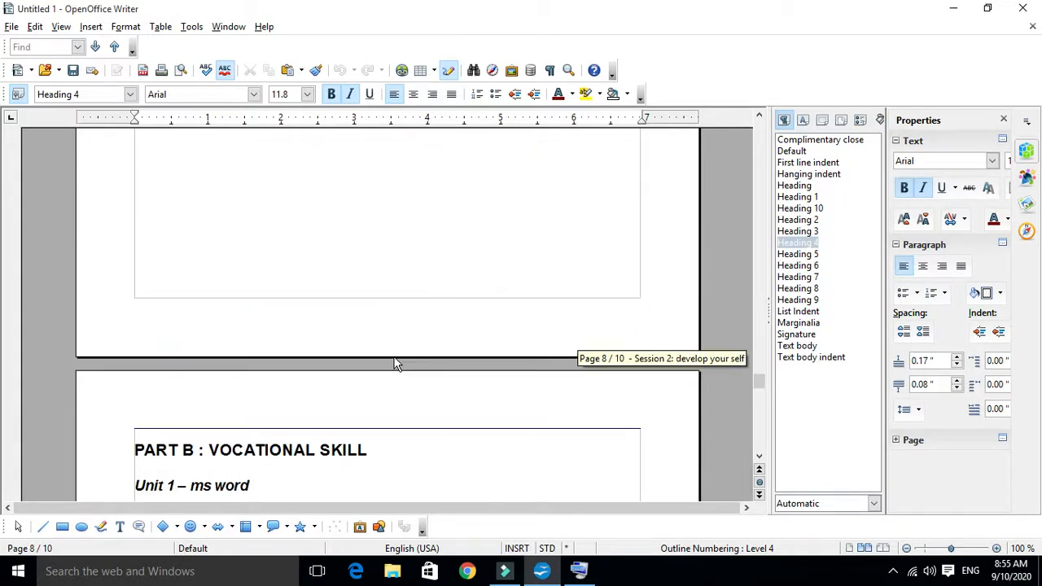
pyautogui.scroll(20, 396, 354)
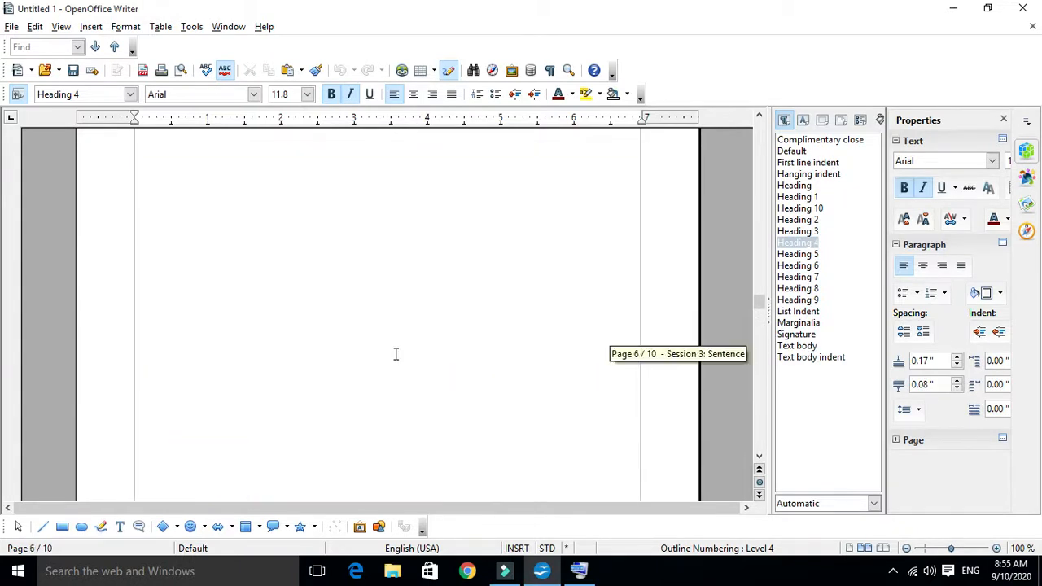
pyautogui.scroll(20, 395, 351)
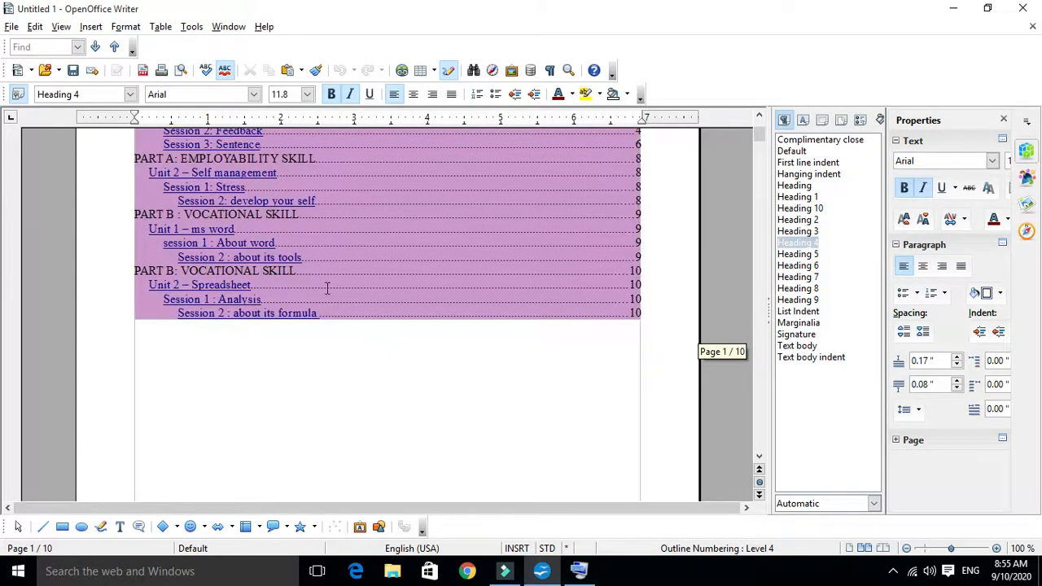
pyautogui.scroll(4, 327, 289)
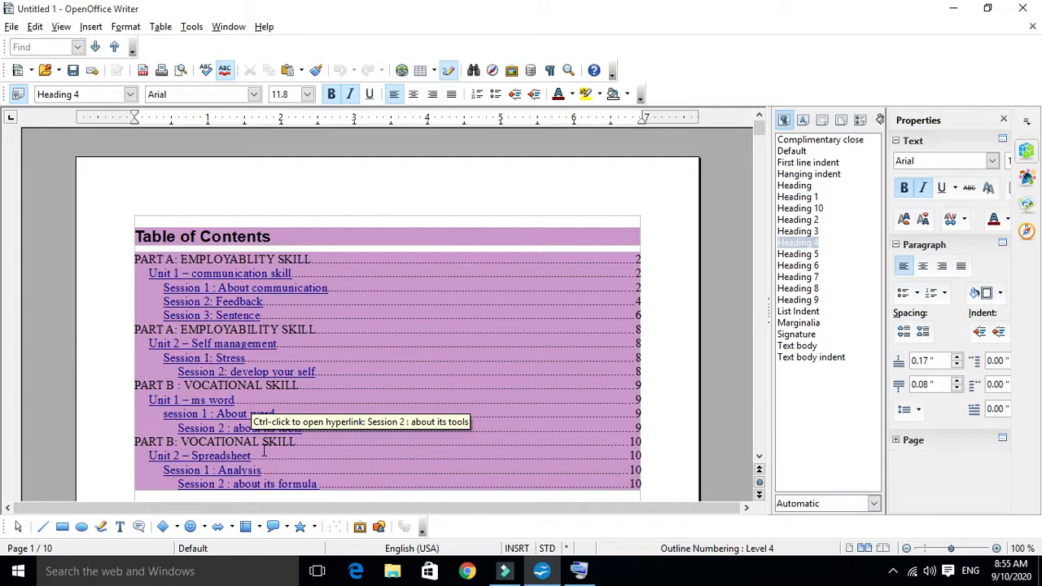